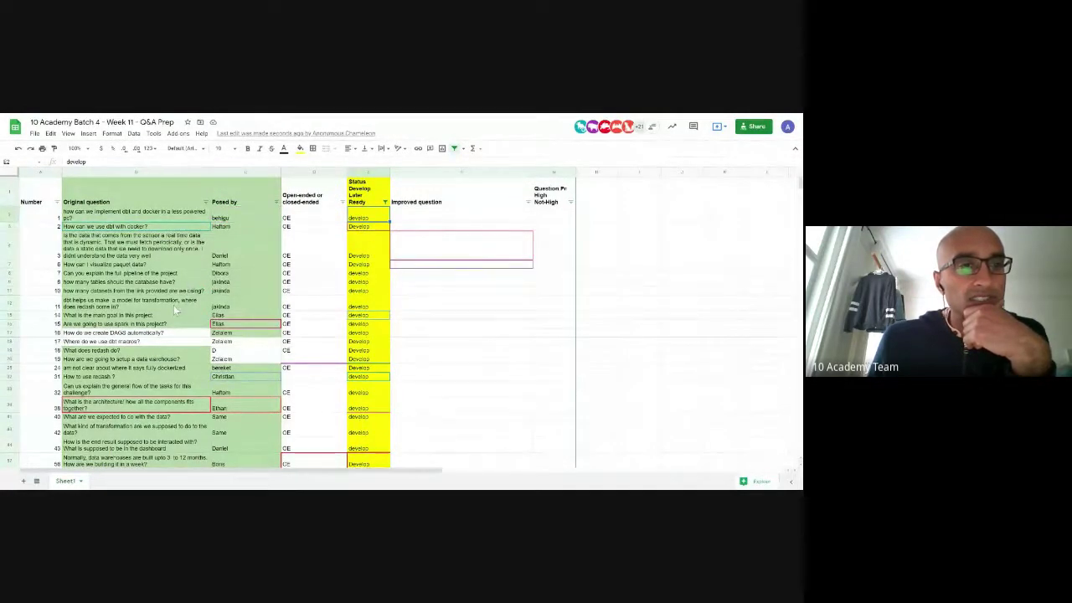
# Clear the Status of question 18, "What does redash do?"
pyautogui.click(174, 307)
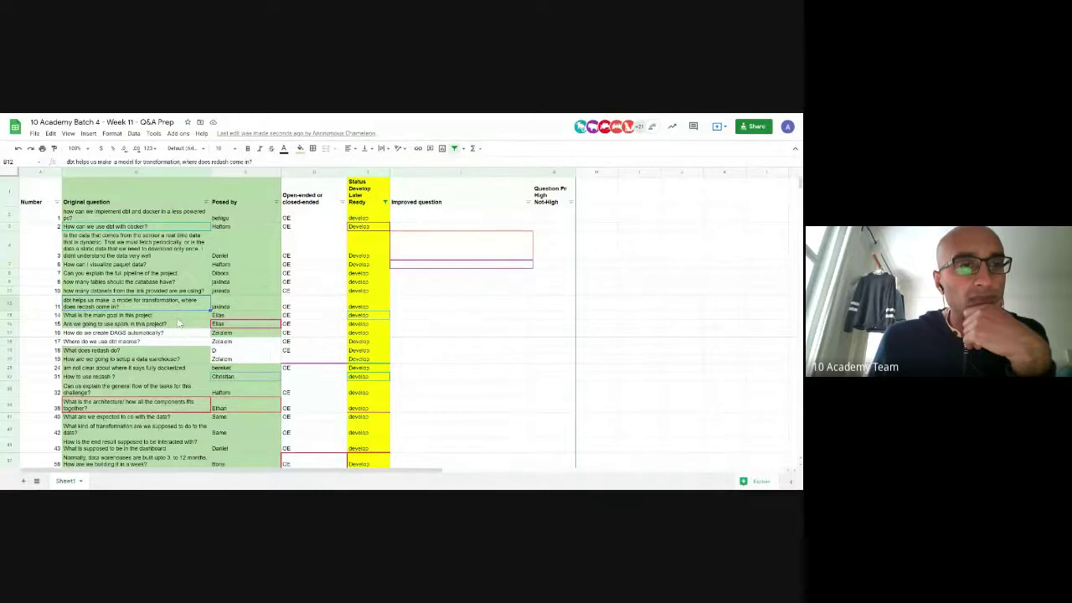
pyautogui.click(149, 342)
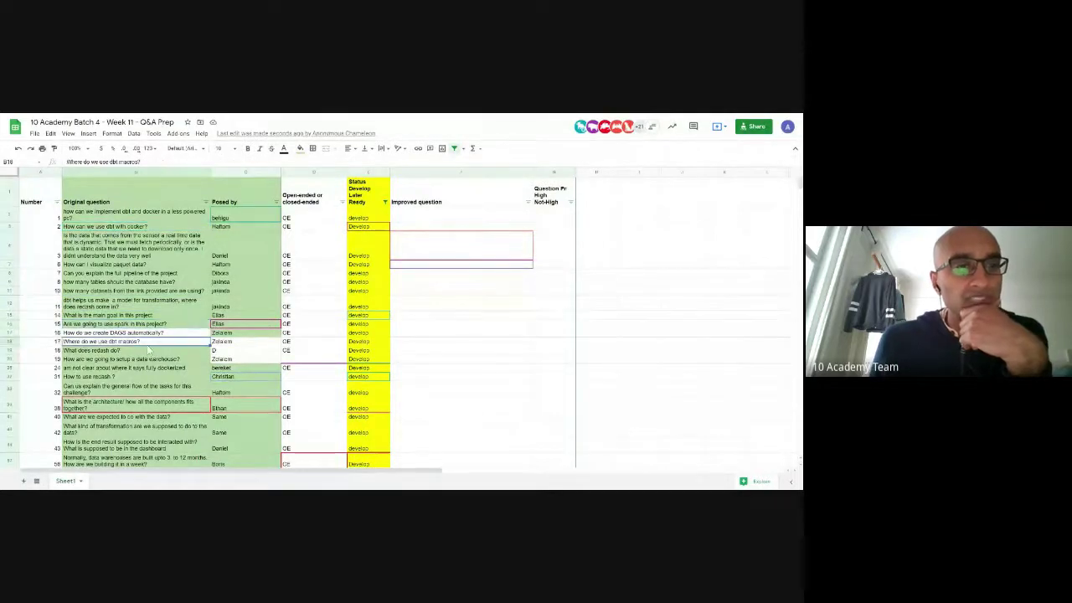
pyautogui.scroll(-2, 149, 351)
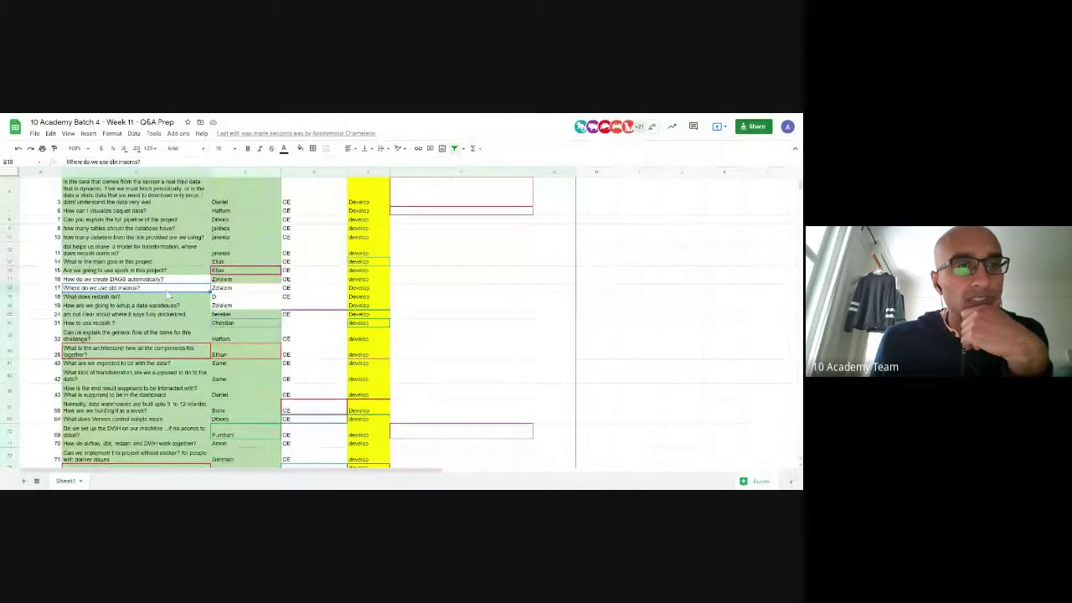
pyautogui.rightClick(17, 298)
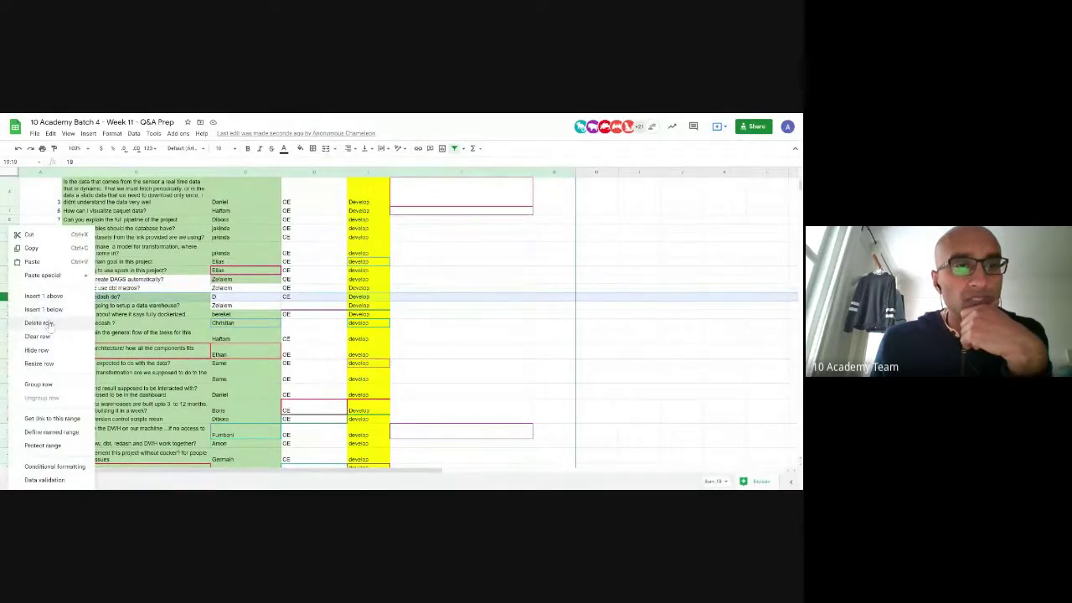
pyautogui.click(345, 298)
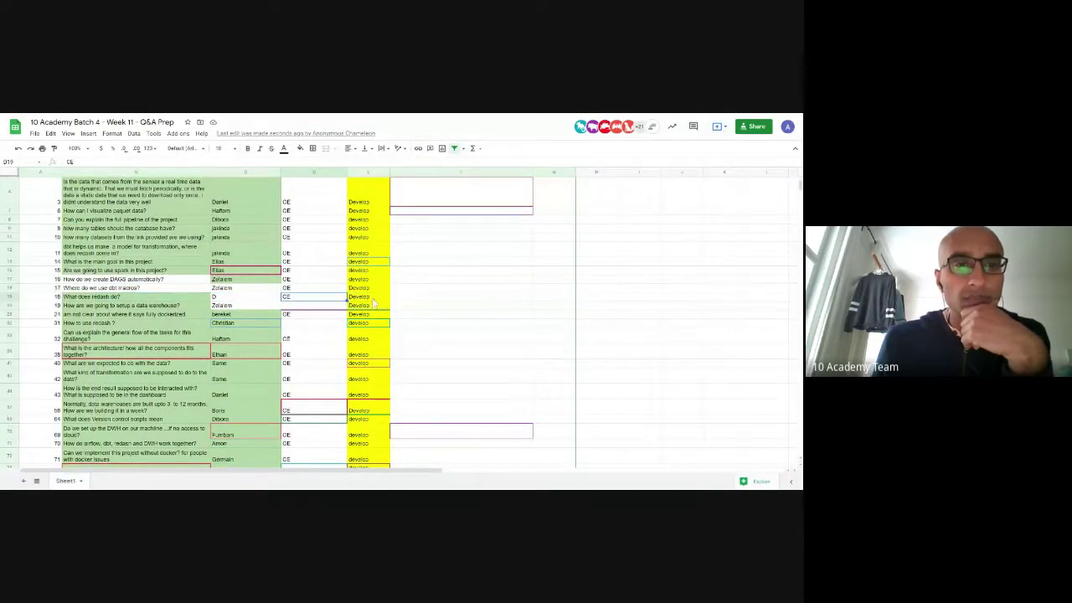
pyautogui.click(373, 299)
pyautogui.press('Delete')
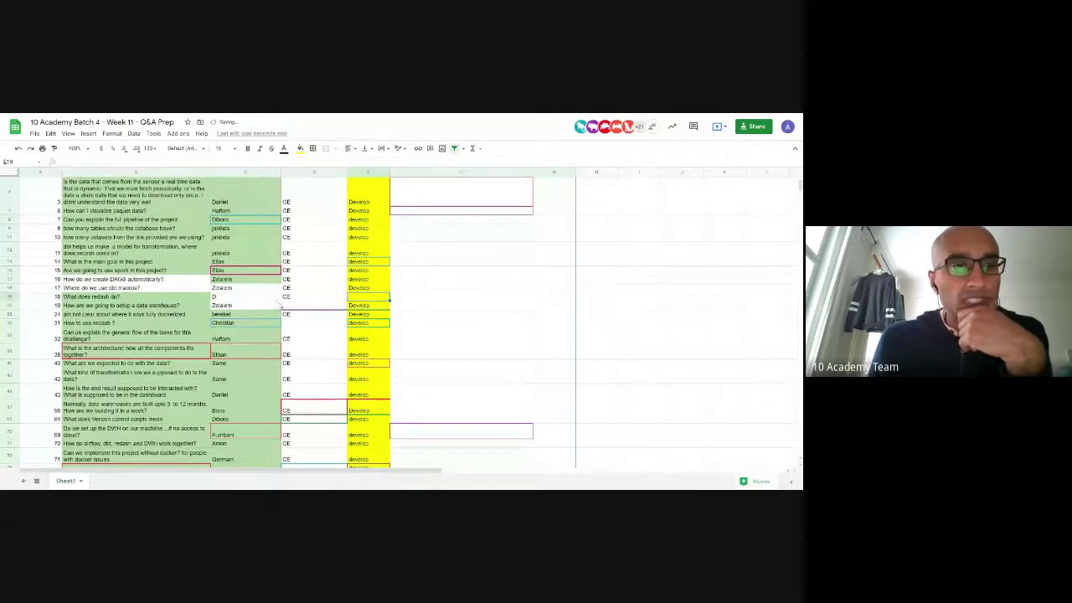
# Clear the Status of question 31, "How to use redash?", and question 40, "What are we expected to do with the data?"
pyautogui.click(362, 323)
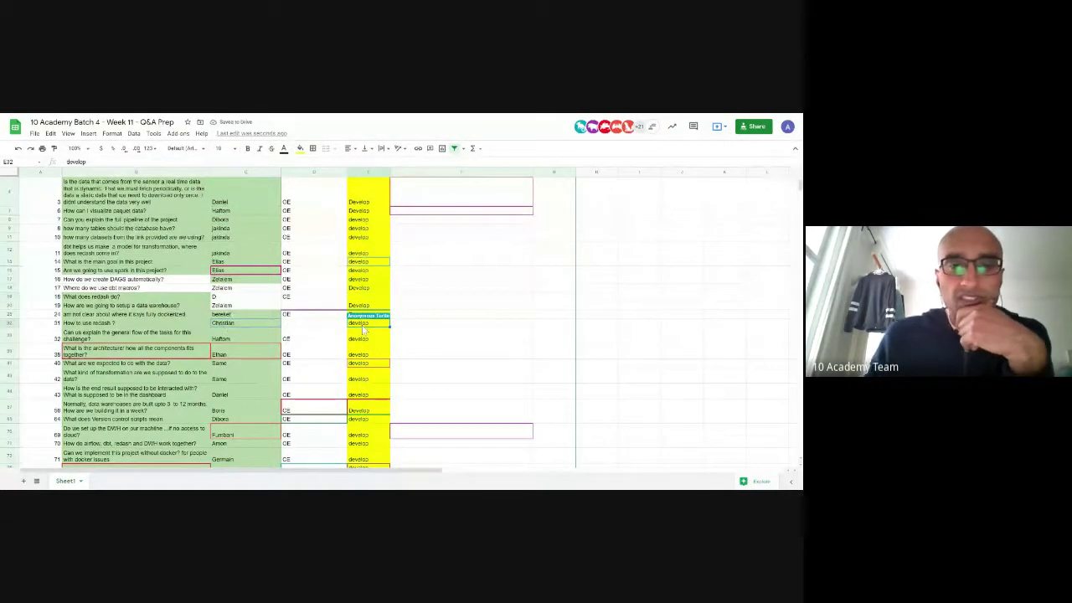
pyautogui.press('Delete')
pyautogui.scroll(-2, 288, 338)
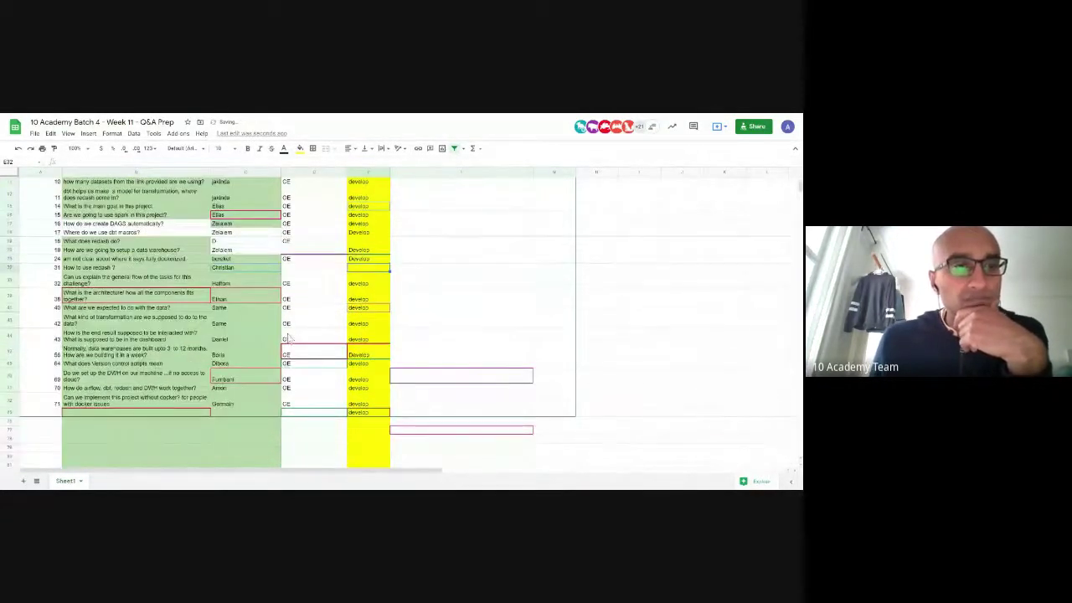
pyautogui.click(381, 310)
pyautogui.press('Delete')
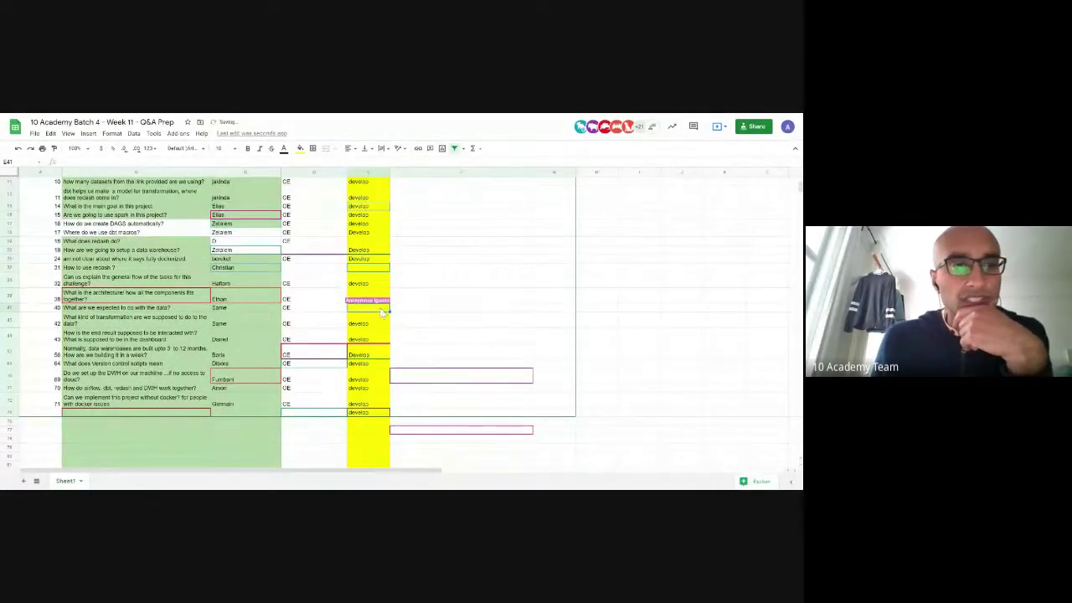
# Review the questions near the end of the filtered list for duplicates, from number 43 to number 71
pyautogui.click(322, 342)
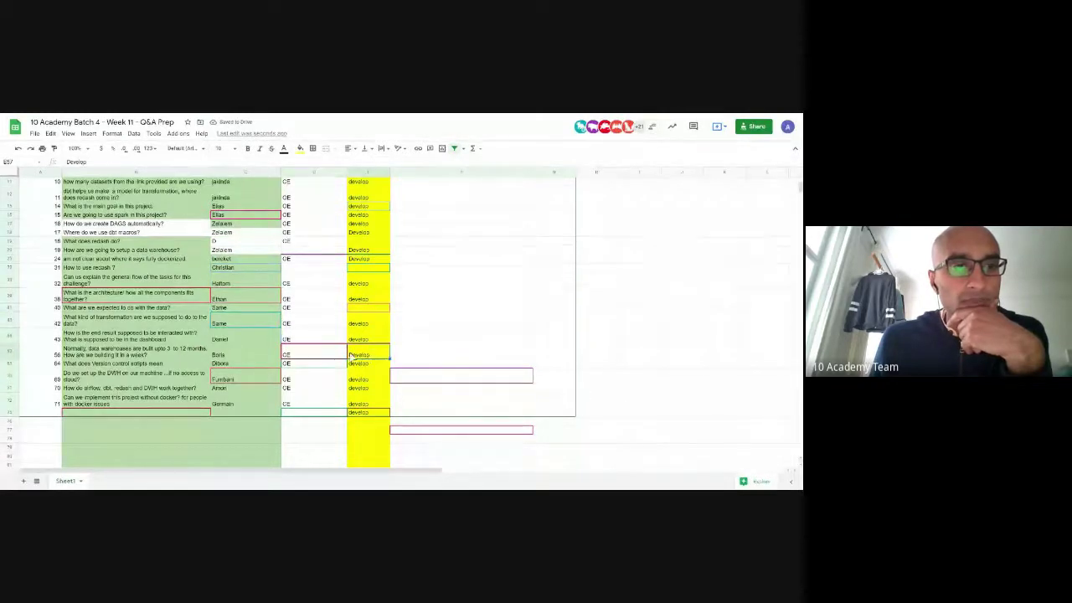
pyautogui.moveTo(368, 354); pyautogui.dragTo(314, 354)
pyautogui.click(171, 380)
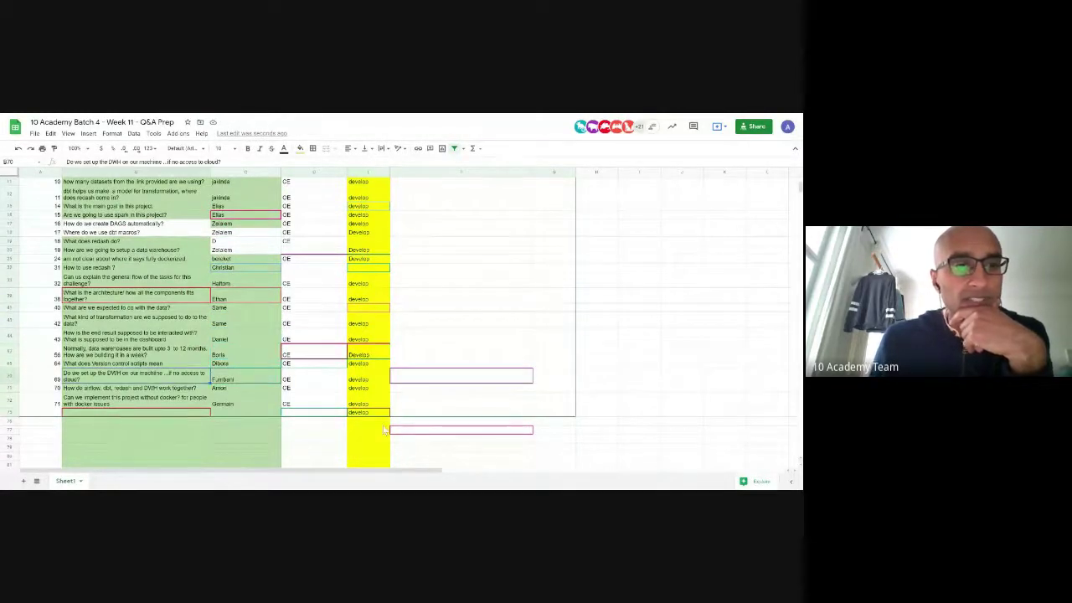
pyautogui.press('Down')
pyautogui.press('Down')
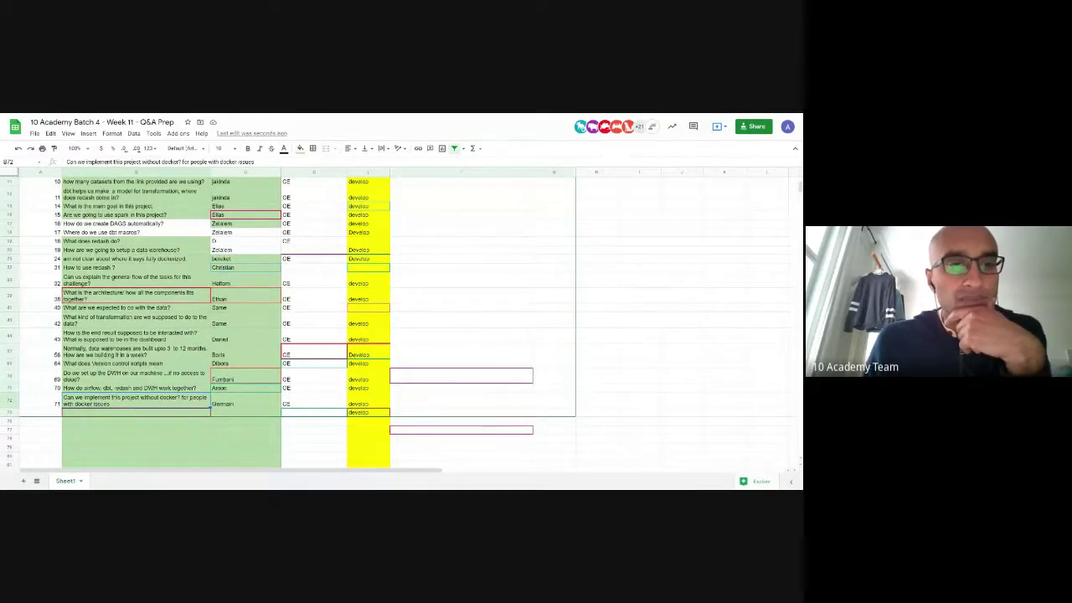
pyautogui.click(314, 403)
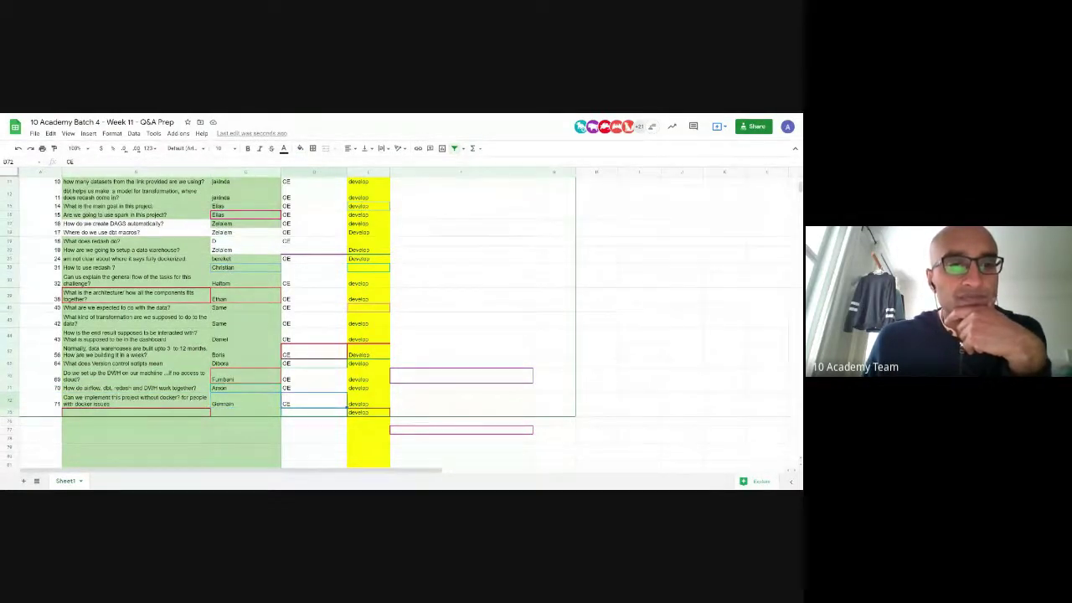
pyautogui.press('Up')
pyautogui.press('Up')
pyautogui.press('Up')
pyautogui.press('Up')
pyautogui.press('Up')
pyautogui.press('Up')
pyautogui.press('Up')
pyautogui.press('Up')
pyautogui.press('Up')
pyautogui.press('Up')
pyautogui.press('Up')
pyautogui.press('Up')
pyautogui.press('Up')
pyautogui.press('Up')
pyautogui.press('Up')
pyautogui.press('Up')
pyautogui.press('Up')
pyautogui.press('Up')
pyautogui.press('Up')
pyautogui.press('Up')
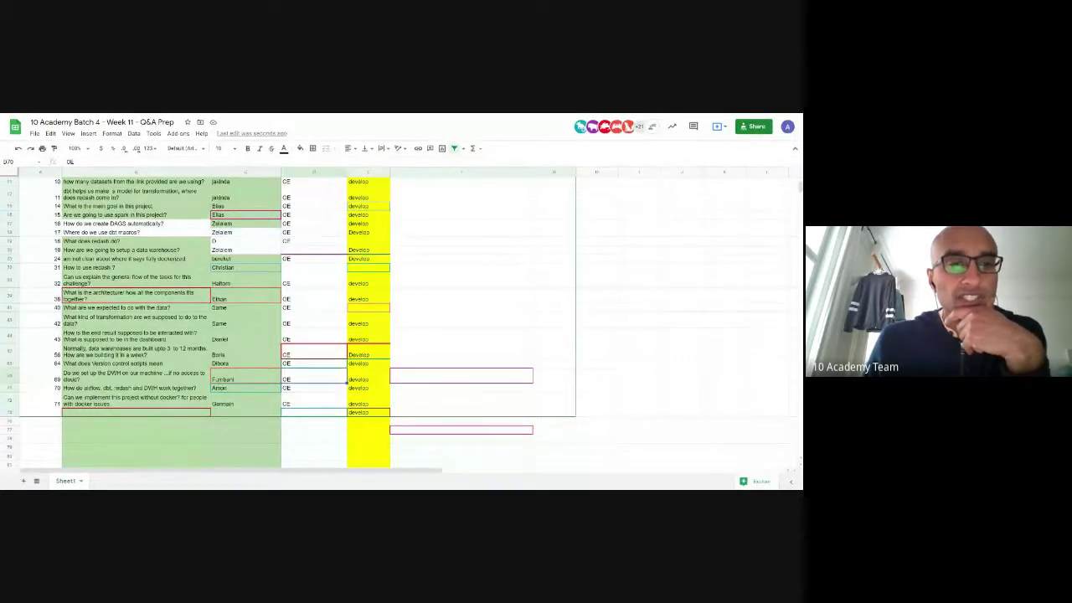
pyautogui.press('Up')
pyautogui.press('Up')
pyautogui.press('Up')
pyautogui.press('Up')
pyautogui.press('Up')
pyautogui.press('Up')
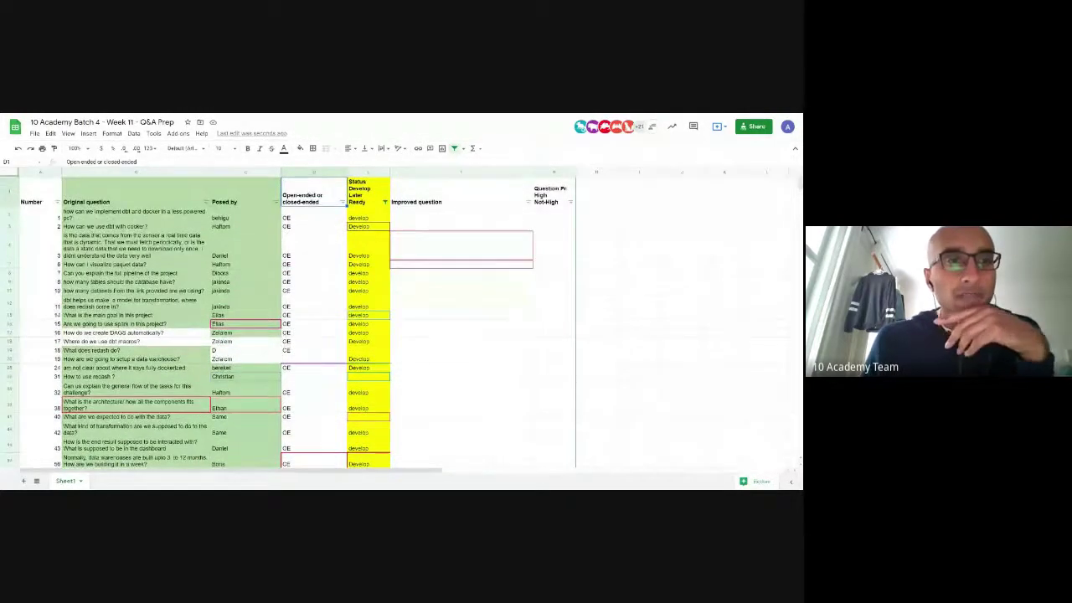
# Clear the Status of question 71 about implementing the project without docker
pyautogui.press('Down')
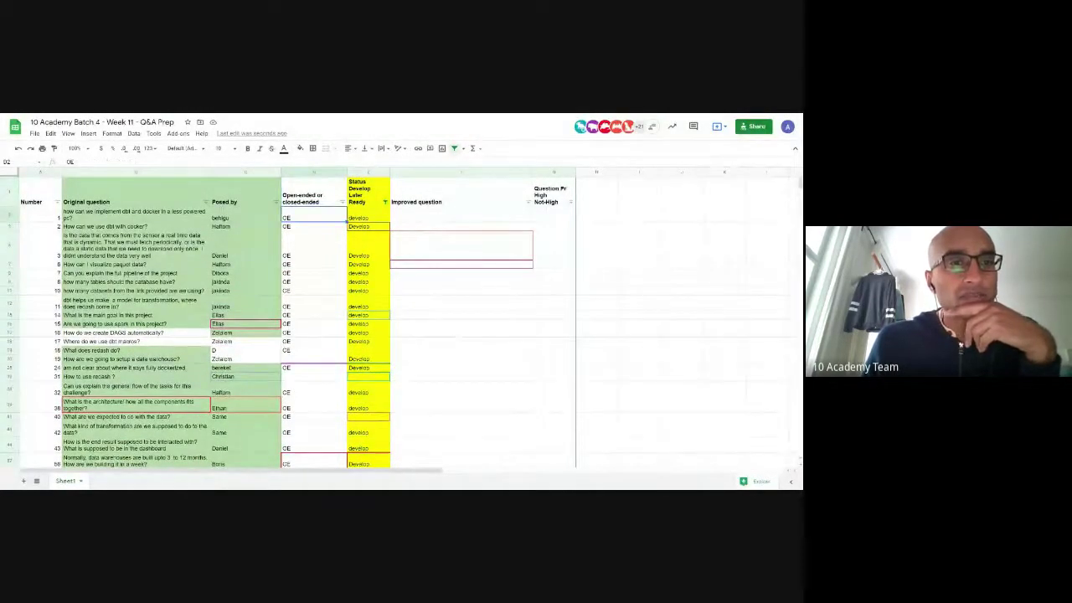
pyautogui.press('Down')
pyautogui.press('Down')
pyautogui.press('Down')
pyautogui.press('Down')
pyautogui.press('Down')
pyautogui.press('Down')
pyautogui.press('Down')
pyautogui.press('Down')
pyautogui.press('Down')
pyautogui.press('Down')
pyautogui.press('Down')
pyautogui.press('Down')
pyautogui.press('Down')
pyautogui.press('Down')
pyautogui.press('Down')
pyautogui.press('Down')
pyautogui.press('Down')
pyautogui.press('Down')
pyautogui.press('Down')
pyautogui.press('Down')
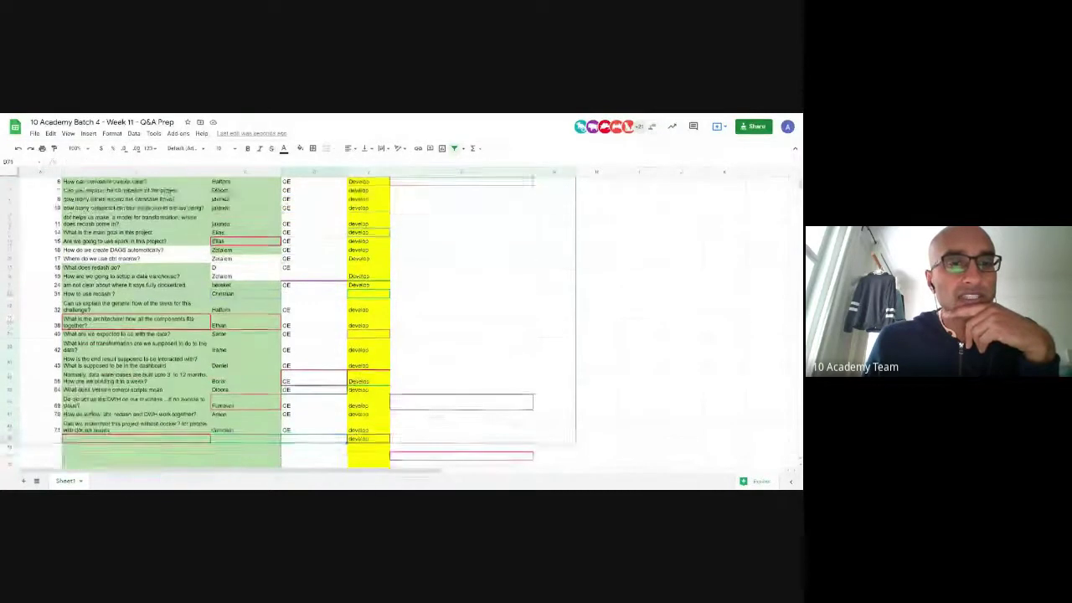
pyautogui.press('Down')
pyautogui.press('Down')
pyautogui.press('Down')
pyautogui.press('Down')
pyautogui.press('Down')
pyautogui.press('Up')
pyautogui.press('Up')
pyautogui.press('Up')
pyautogui.press('Up')
pyautogui.press('Up')
pyautogui.press('Right')
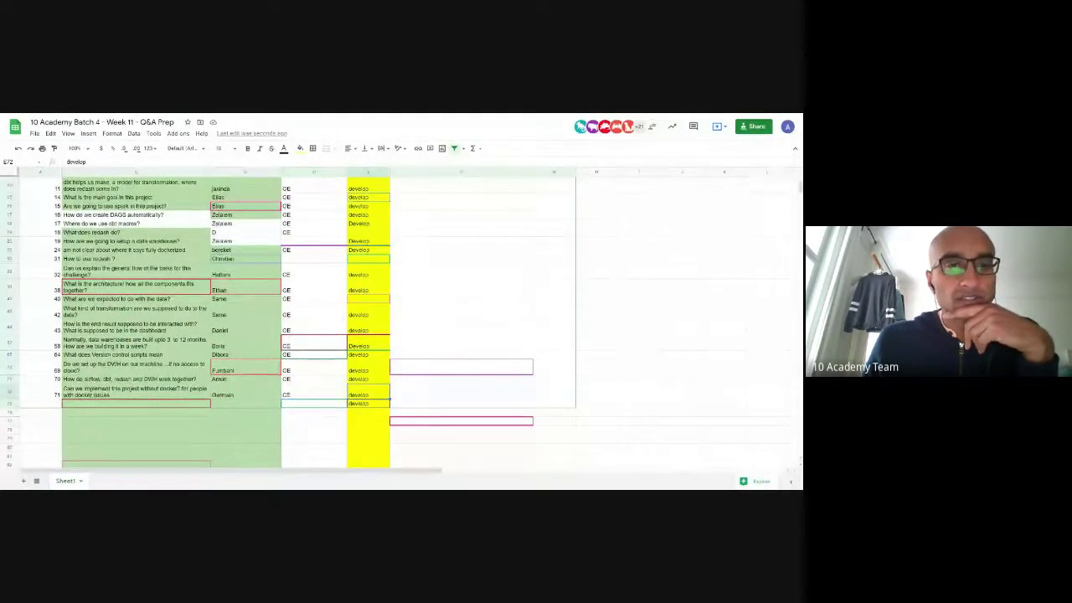
# Reapply the Status column filter so that only questions marked develop are listed, and look over the list
pyautogui.hotkey('ctrl', 'Up')
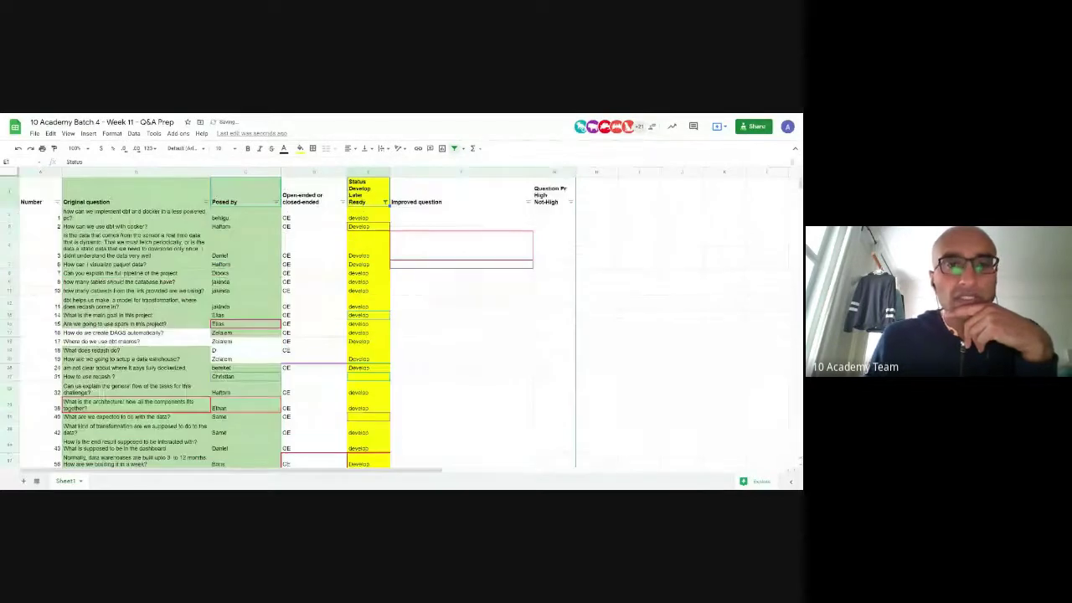
pyautogui.click(386, 203)
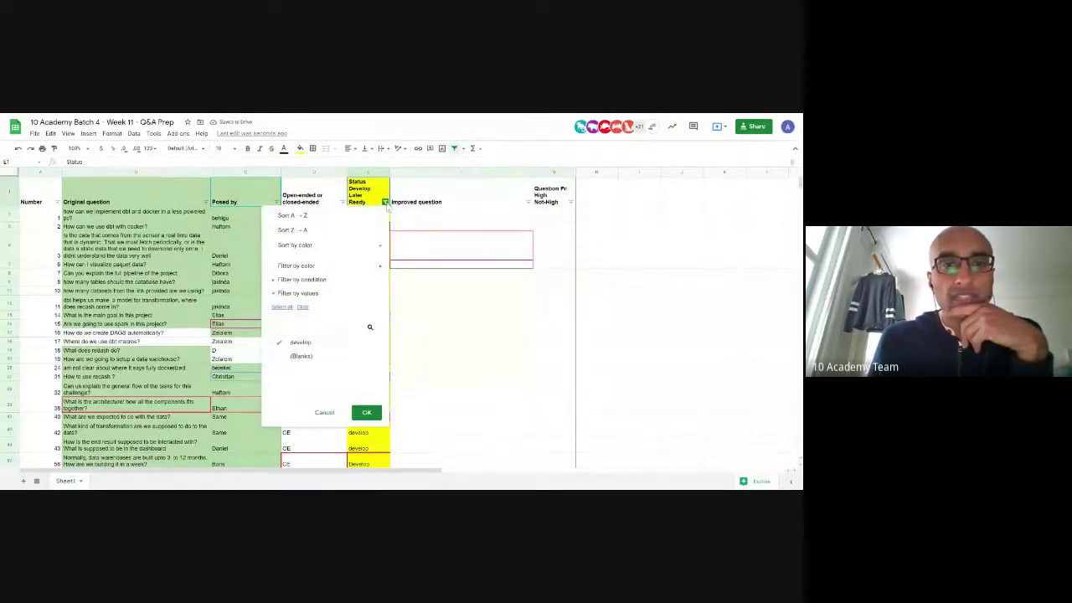
pyautogui.click(364, 411)
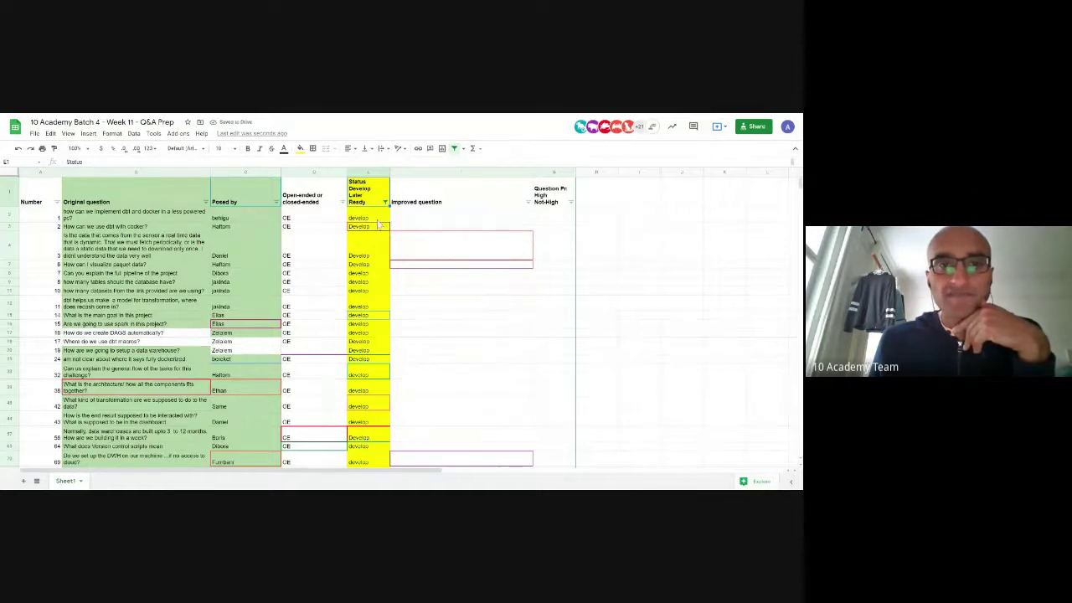
pyautogui.scroll(-5, 369, 251)
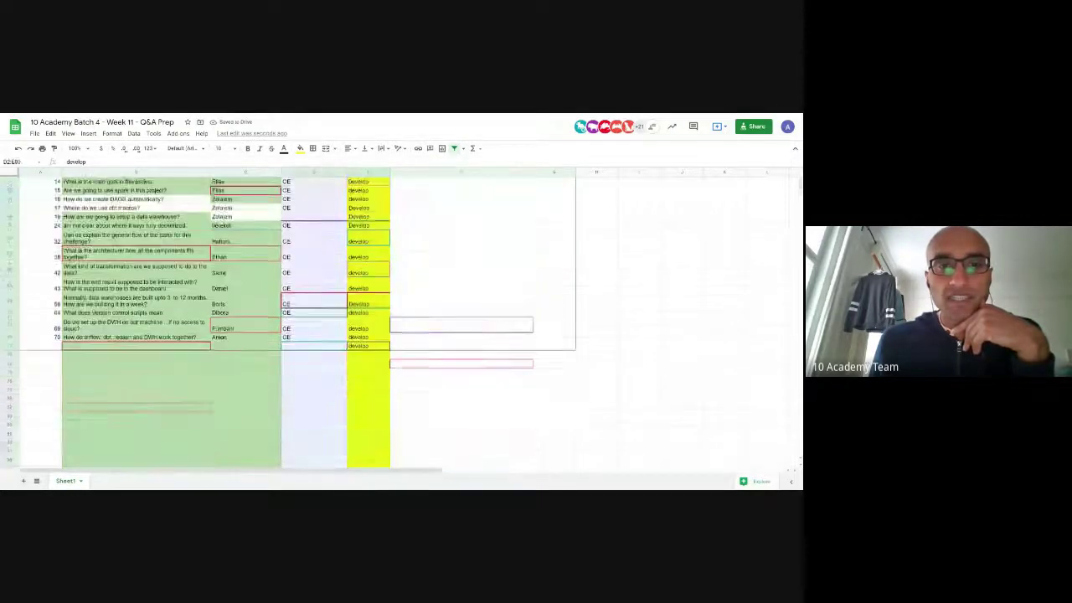
pyautogui.scroll(10, 368, 251)
# Clear the Status of question 11 about dbt models for transformation and where redash comes in
pyautogui.click(365, 265)
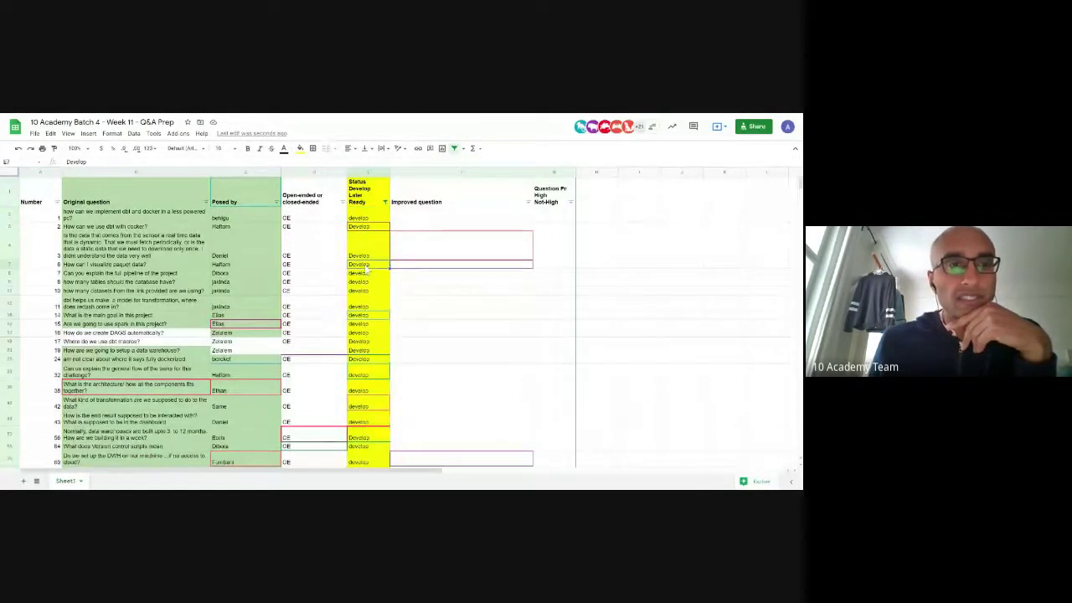
pyautogui.press('Down')
pyautogui.press('Down')
pyautogui.press('Down')
pyautogui.press('Down')
pyautogui.press('Down')
pyautogui.press('Down')
pyautogui.press('Down')
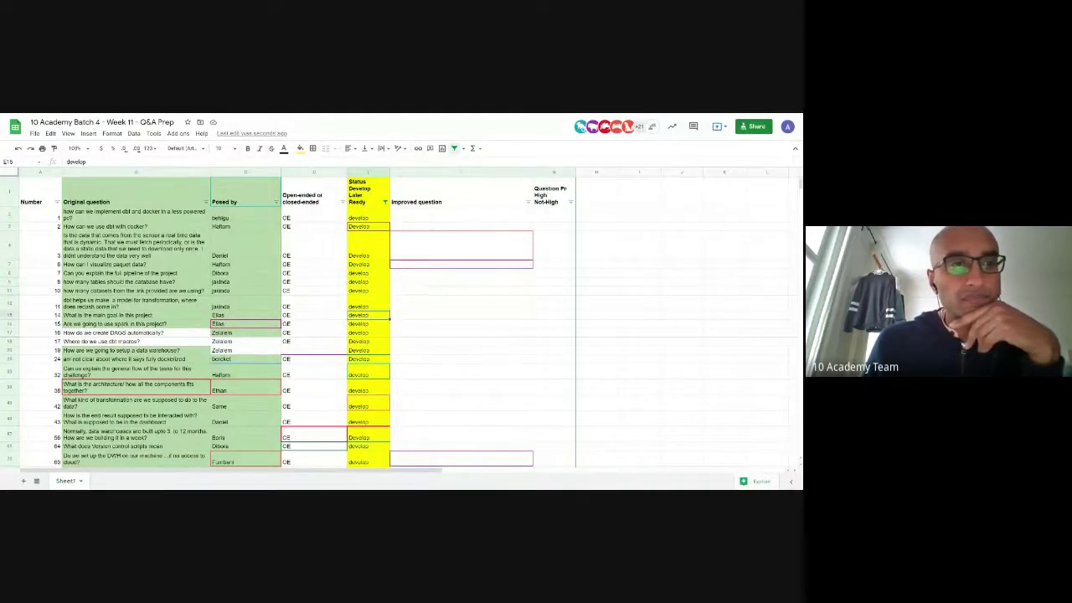
pyautogui.press('Up')
pyautogui.press('Up')
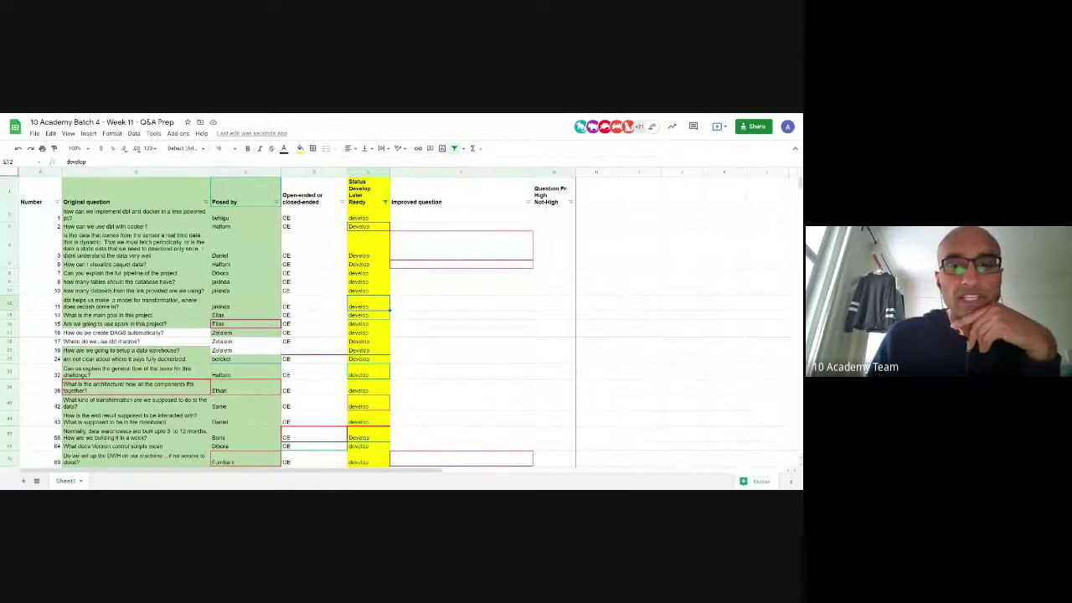
pyautogui.press('Delete')
pyautogui.press('Down')
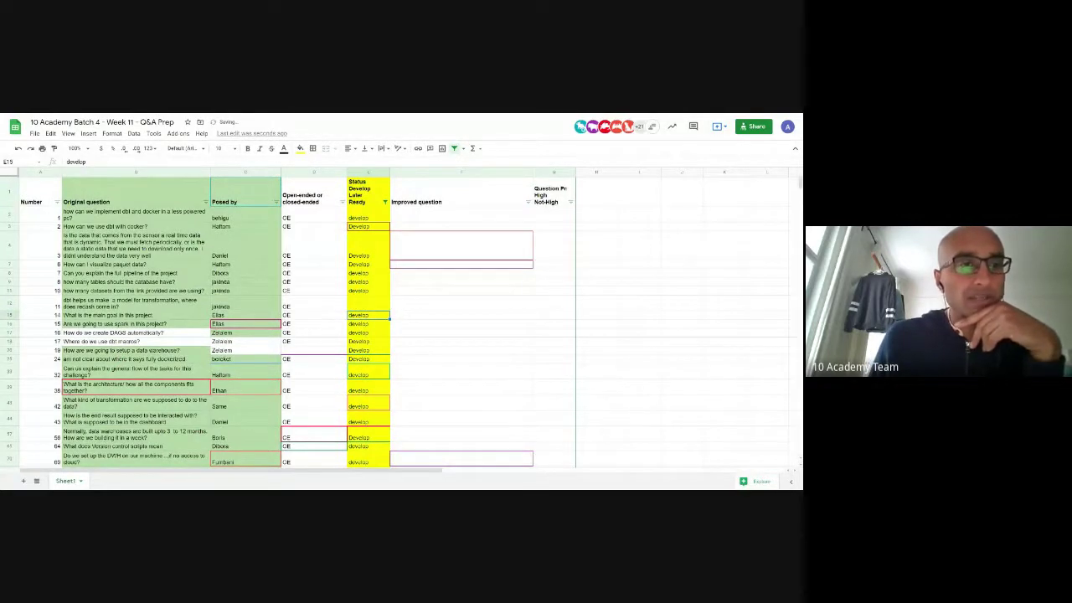
# Clear the Status of question 7, "Can you explain the full pipeline of the project"
pyautogui.press('Up')
pyautogui.press('Up')
pyautogui.press('Up')
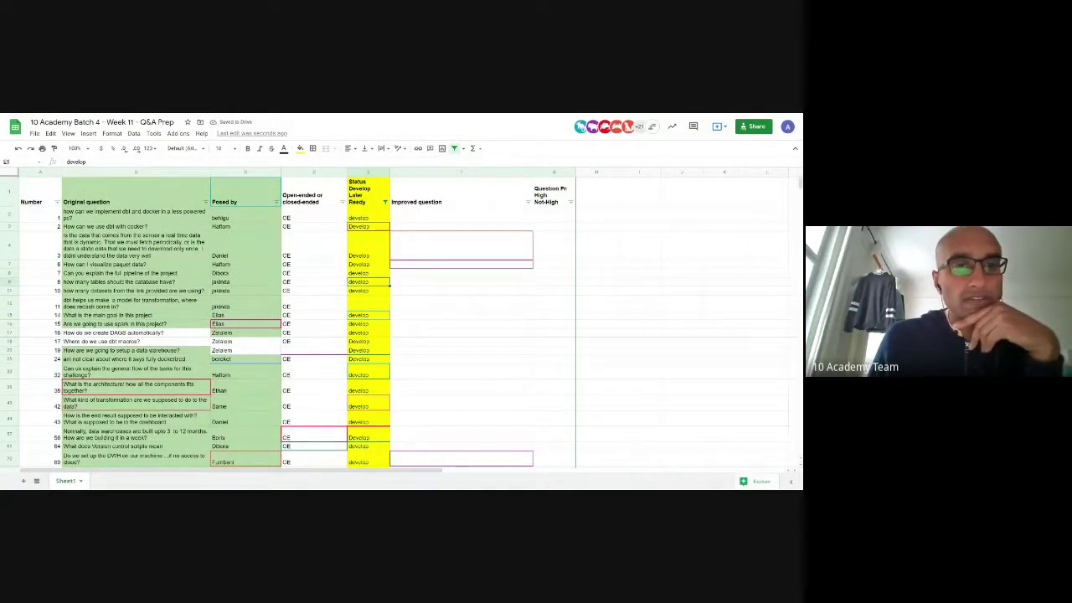
pyautogui.press('Up')
pyautogui.press('Delete')
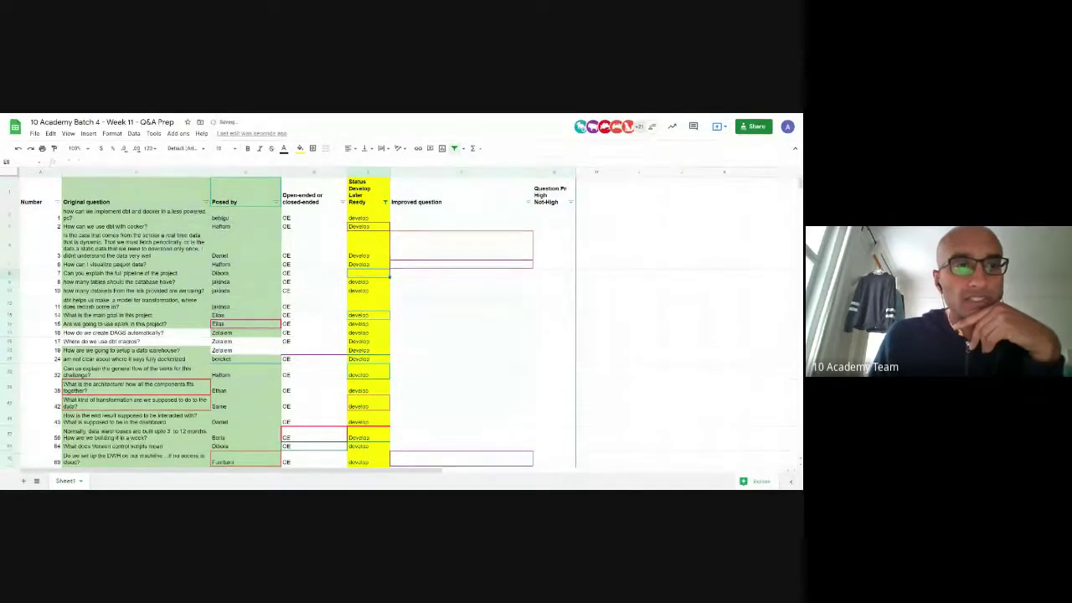
pyautogui.press('Down')
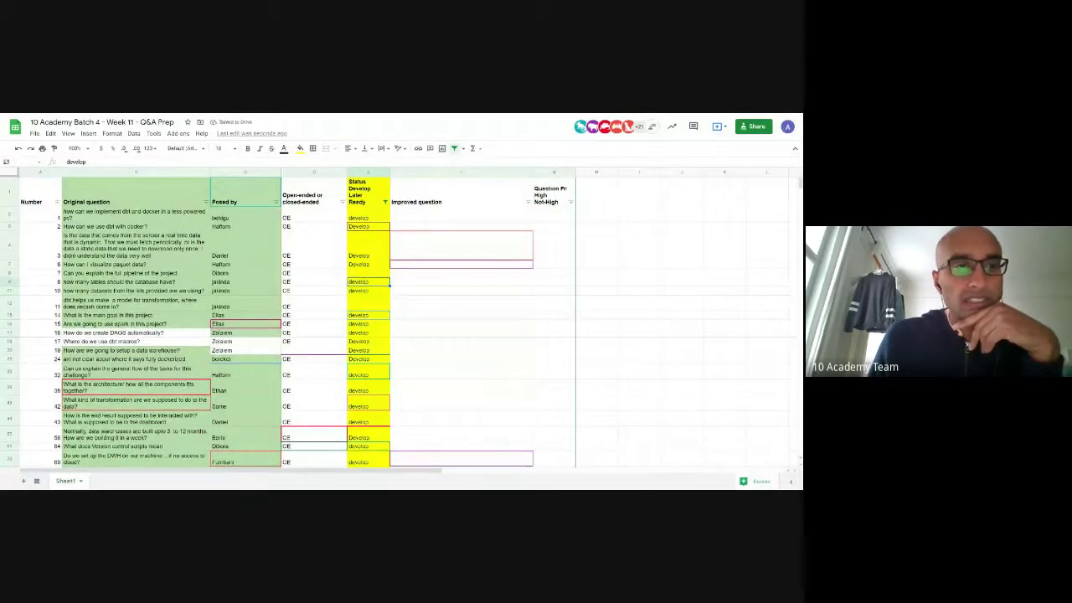
pyautogui.press('Up')
pyautogui.press('Down')
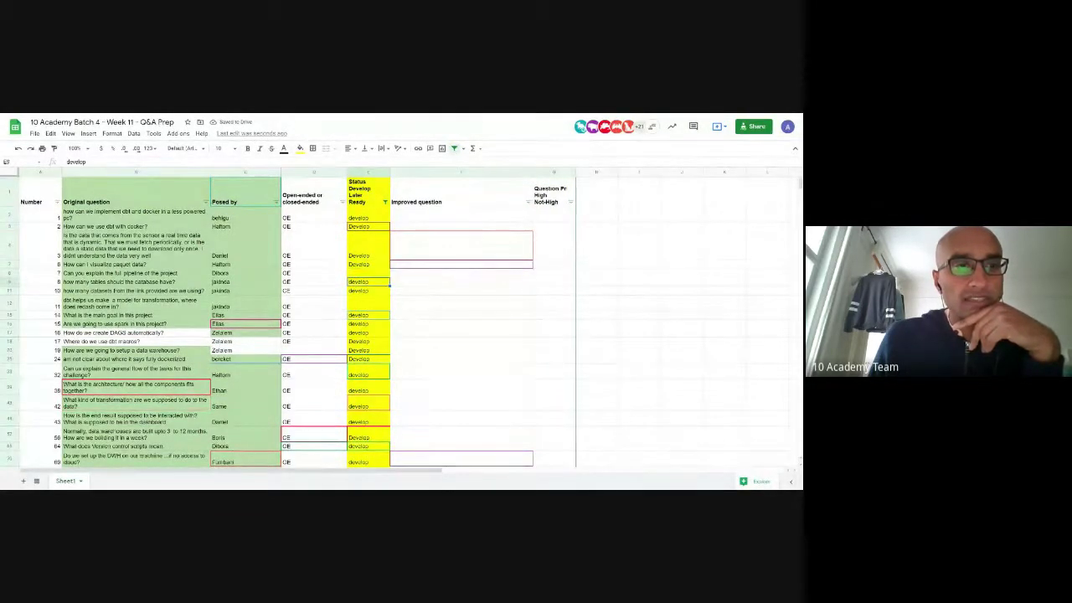
# Clear the Status of question 2, "How can we use dbt with docker?"
pyautogui.press('Up')
pyautogui.press('Up')
pyautogui.press('Up')
pyautogui.press('Up')
pyautogui.press('Up')
pyautogui.press('Up')
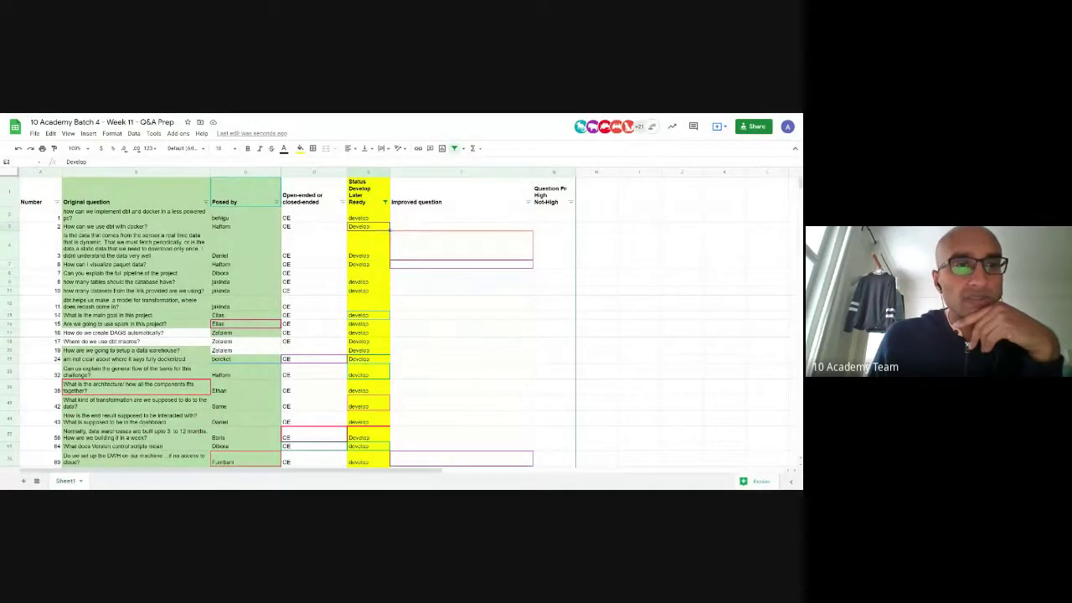
pyautogui.press('Down')
pyautogui.press('Down')
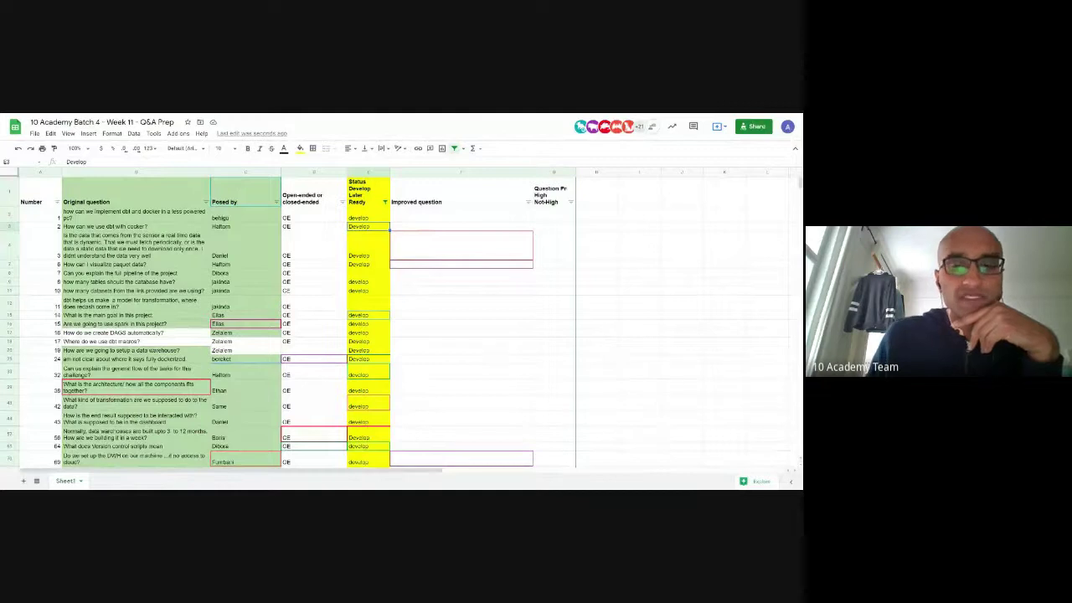
pyautogui.press('Delete')
pyautogui.press('Down')
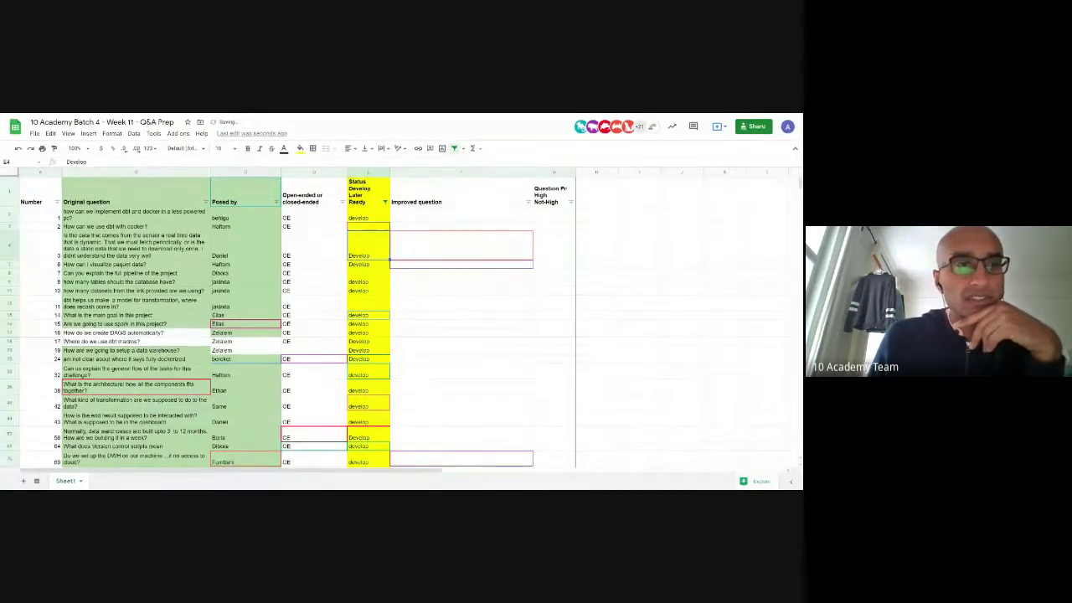
pyautogui.press('Down')
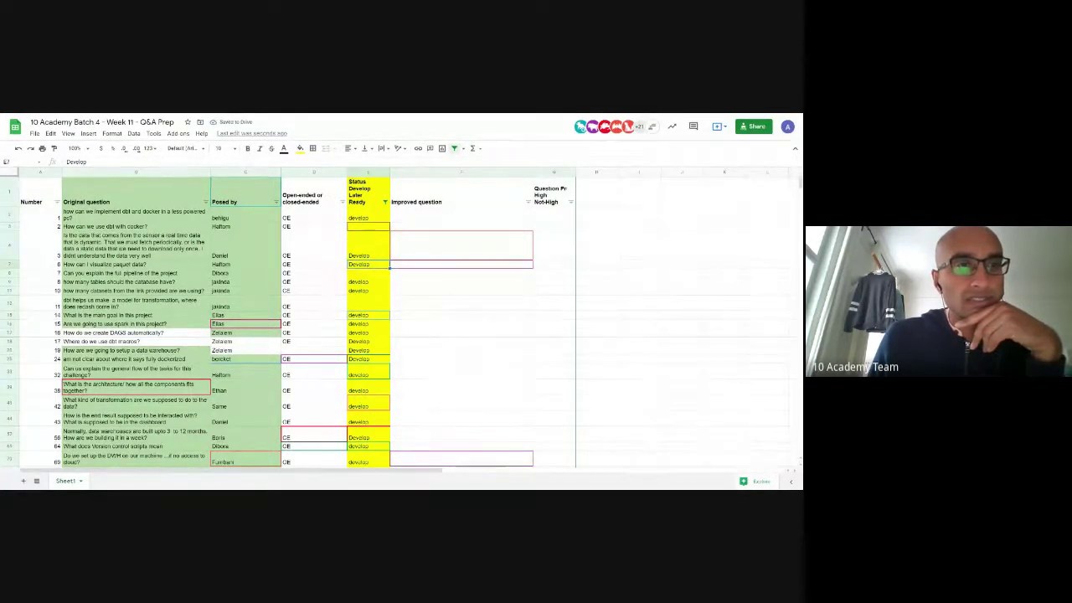
pyautogui.press('Down')
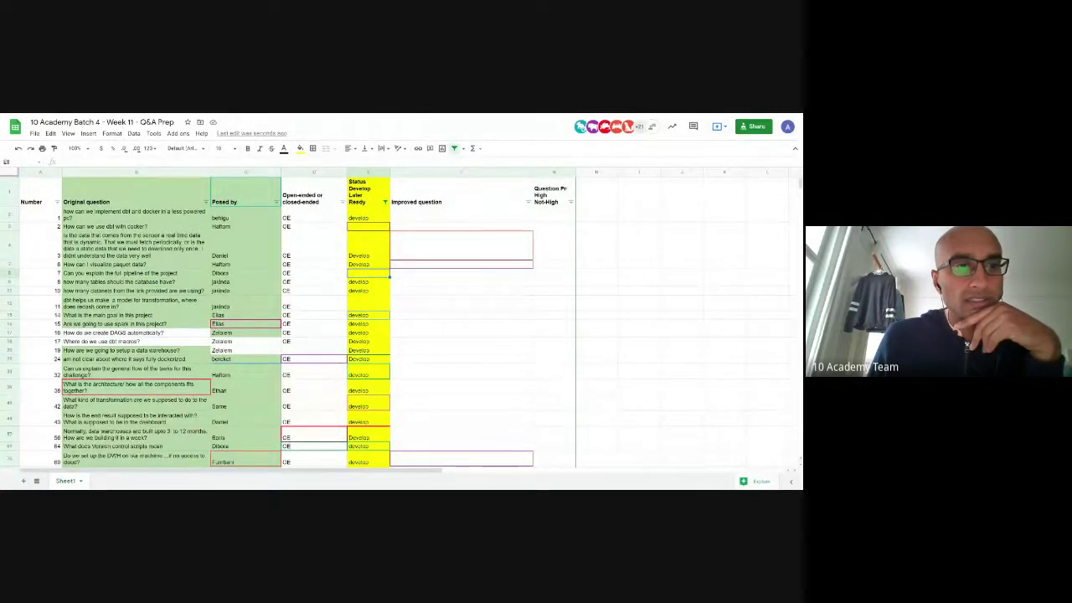
# Clear the Status of question 24 about what fully dockerized means and question 32 about the general flow of the tasks
pyautogui.press('Down')
pyautogui.press('Down')
pyautogui.press('Down')
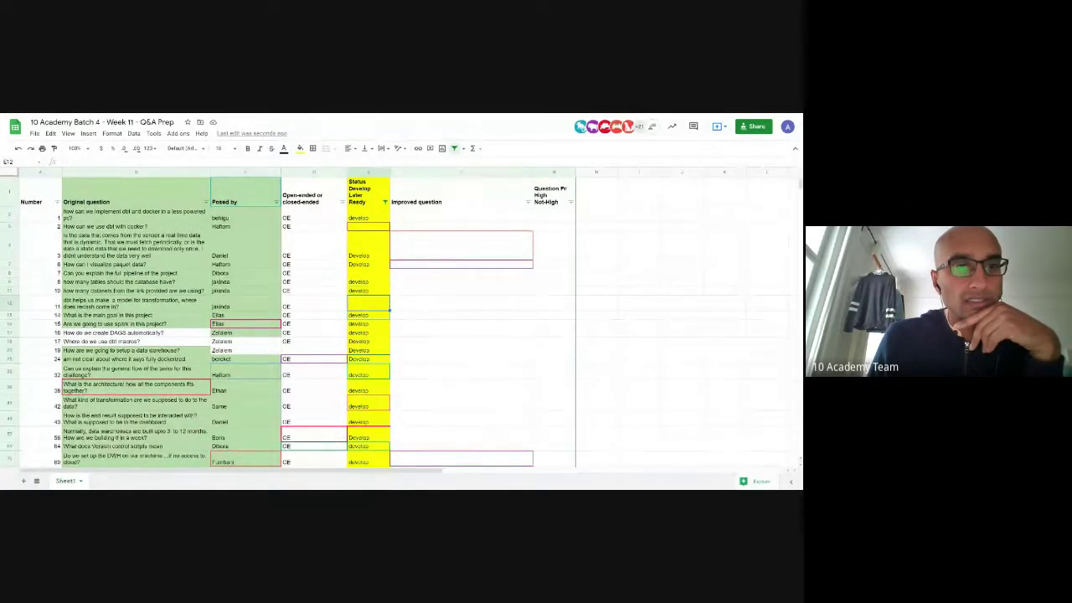
pyautogui.press('Down')
pyautogui.press('Down')
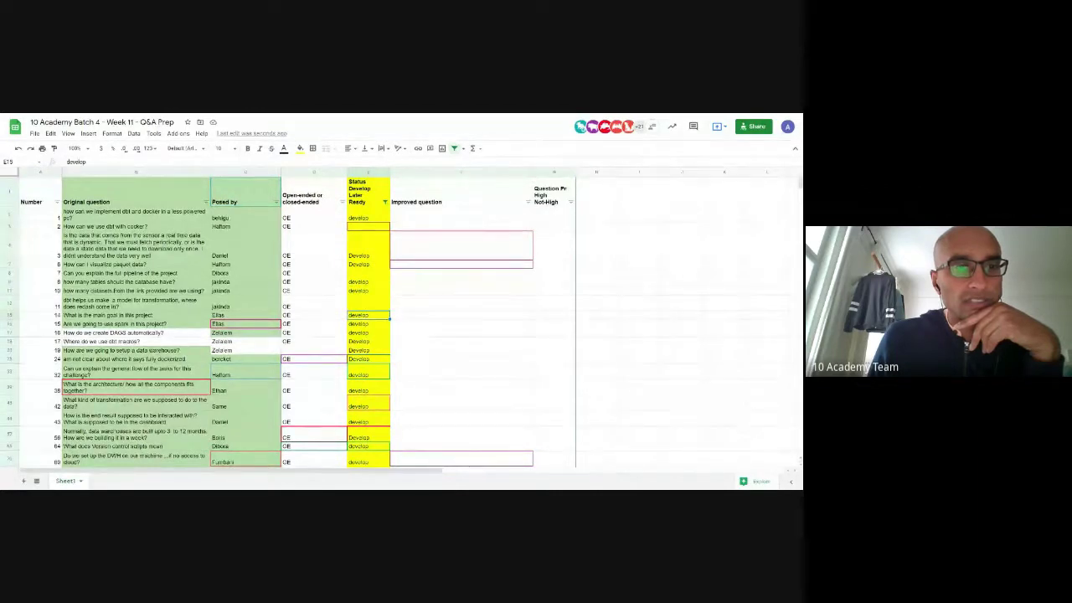
pyautogui.press('Down')
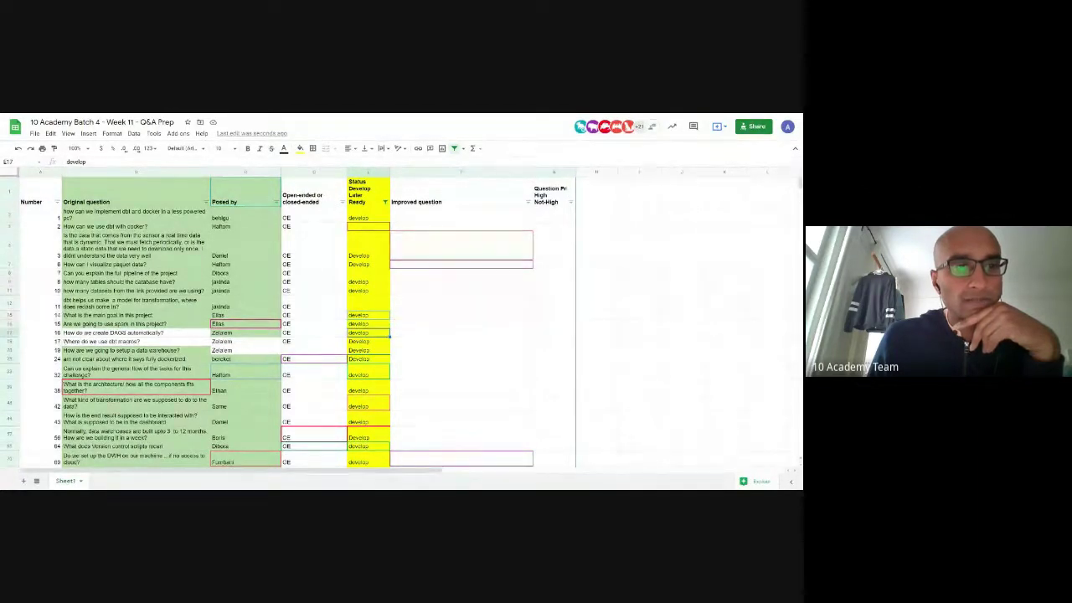
pyautogui.press('Down')
pyautogui.press('Down')
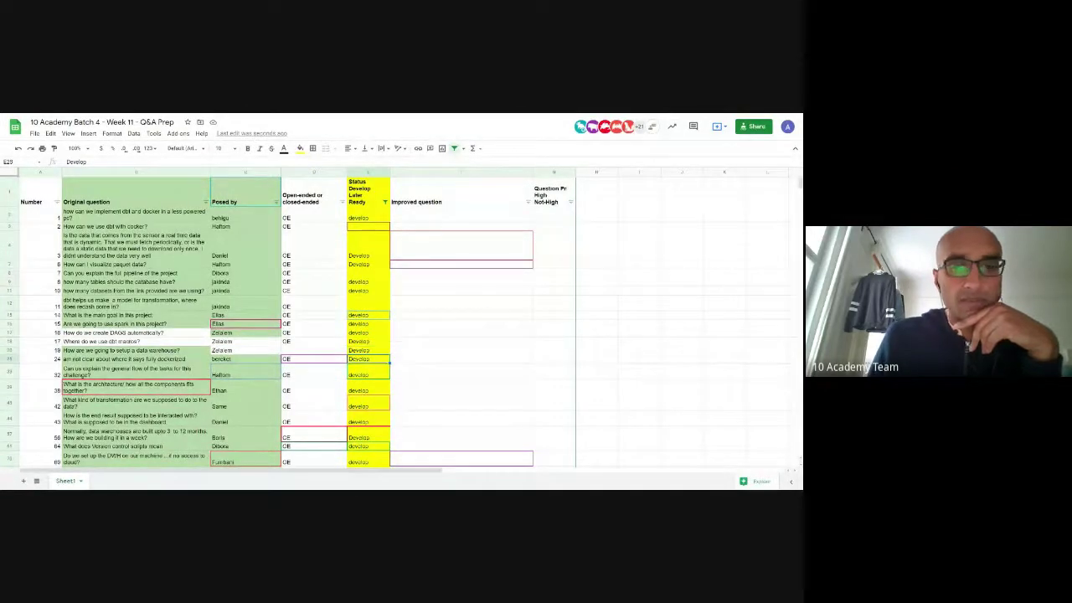
pyautogui.press('Delete')
pyautogui.press('Down')
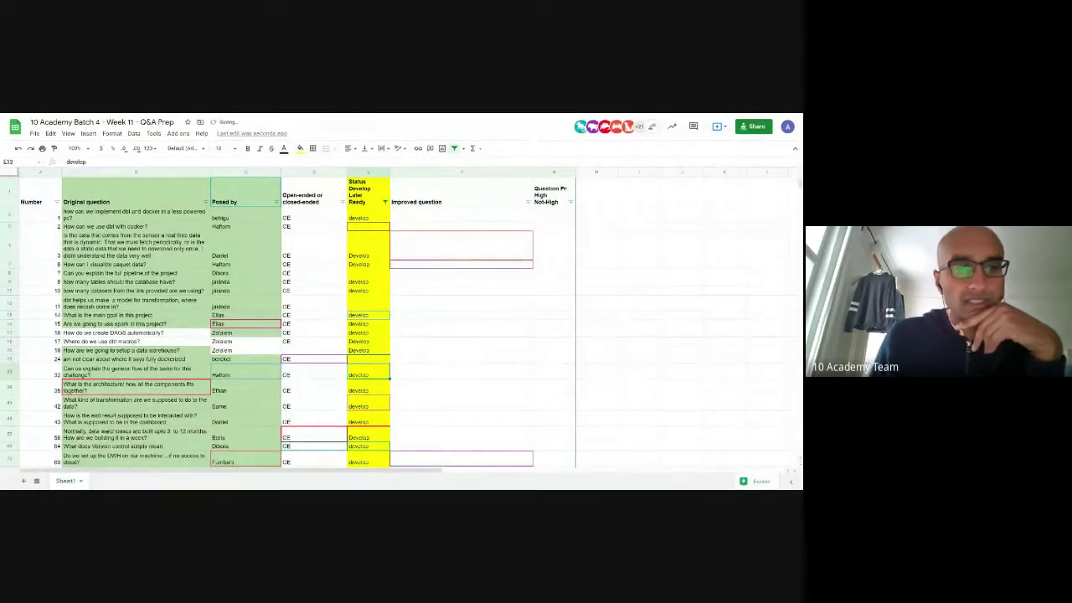
pyautogui.press('Delete')
pyautogui.press('Down')
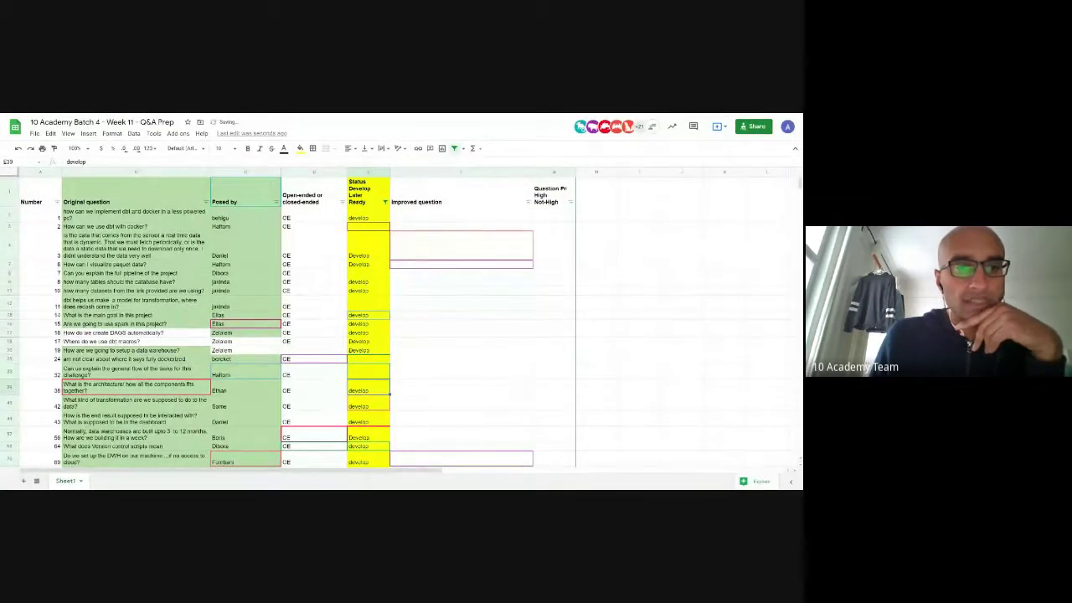
# Look over the remaining develop questions from 38 about the architecture to 69 about setting up the DWH
pyautogui.press('Down')
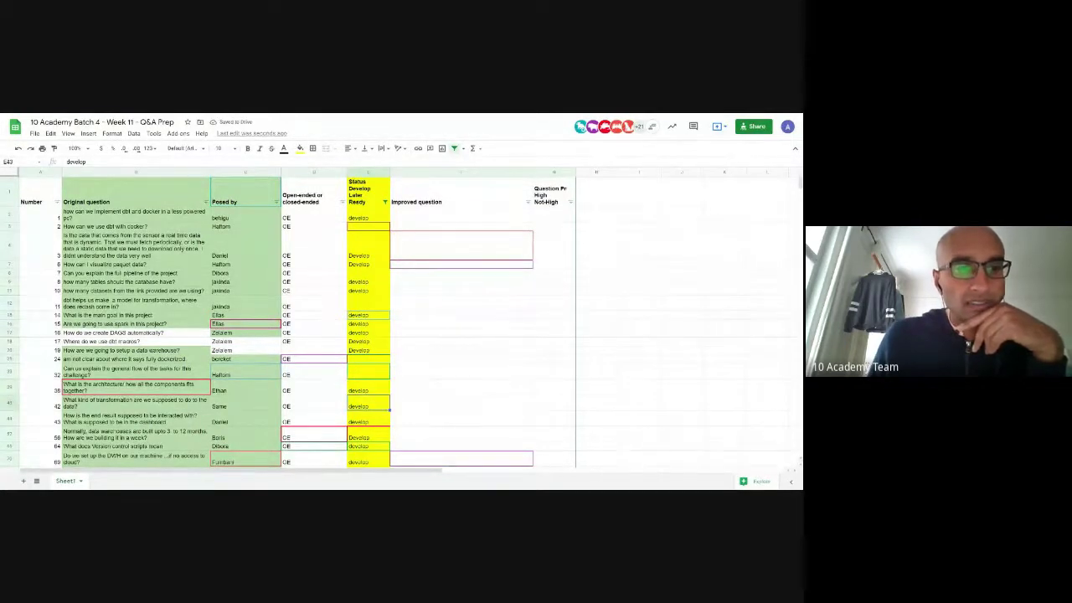
pyautogui.press('Down')
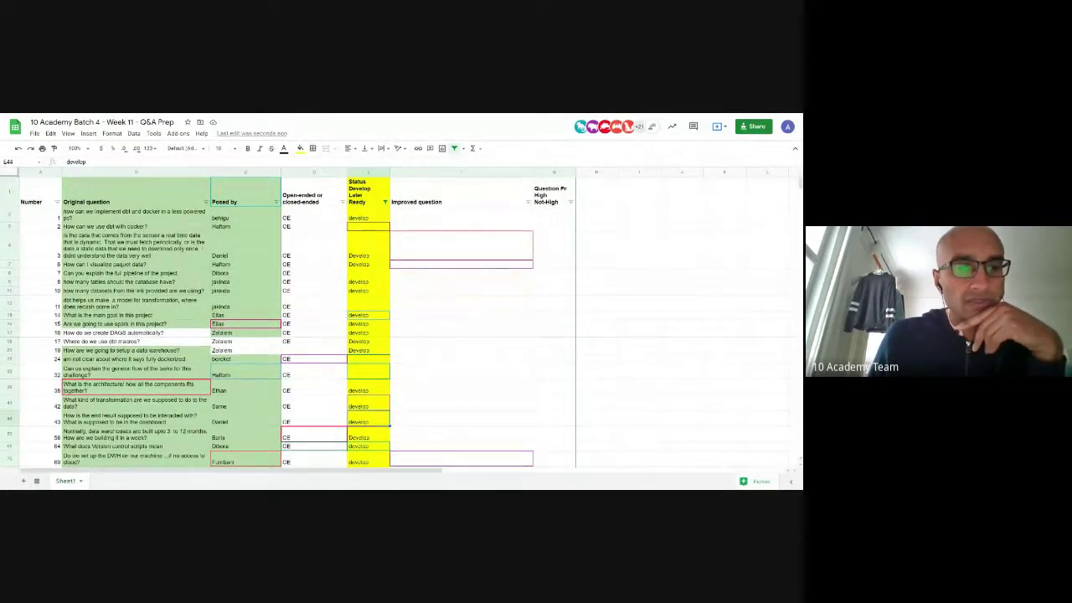
pyautogui.press('Down')
pyautogui.press('Down')
pyautogui.press('Down')
pyautogui.press('Down')
pyautogui.press('Down')
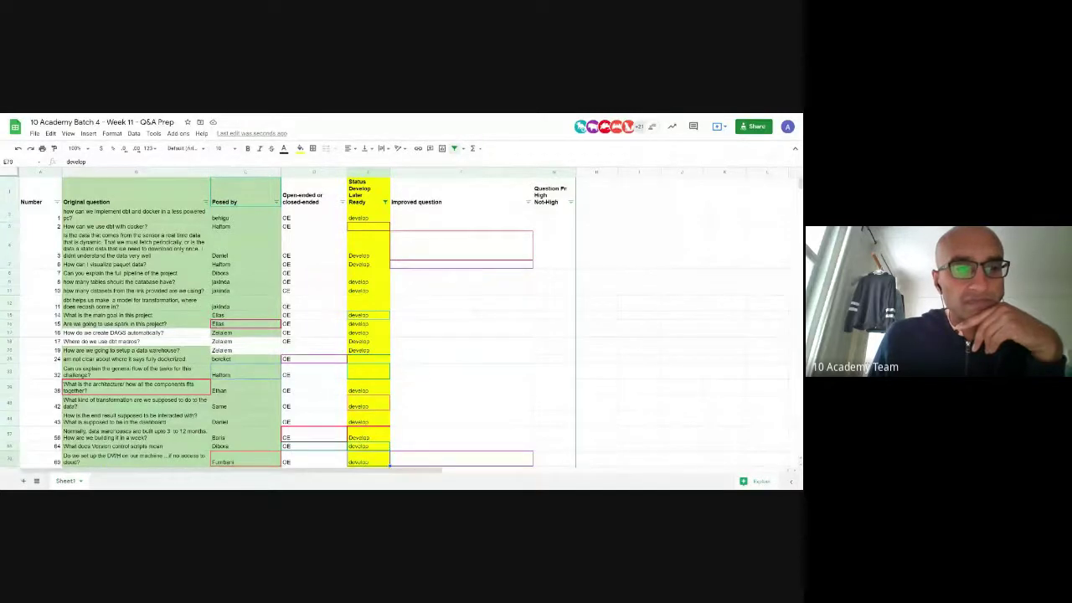
pyautogui.press('Up')
pyautogui.press('Up')
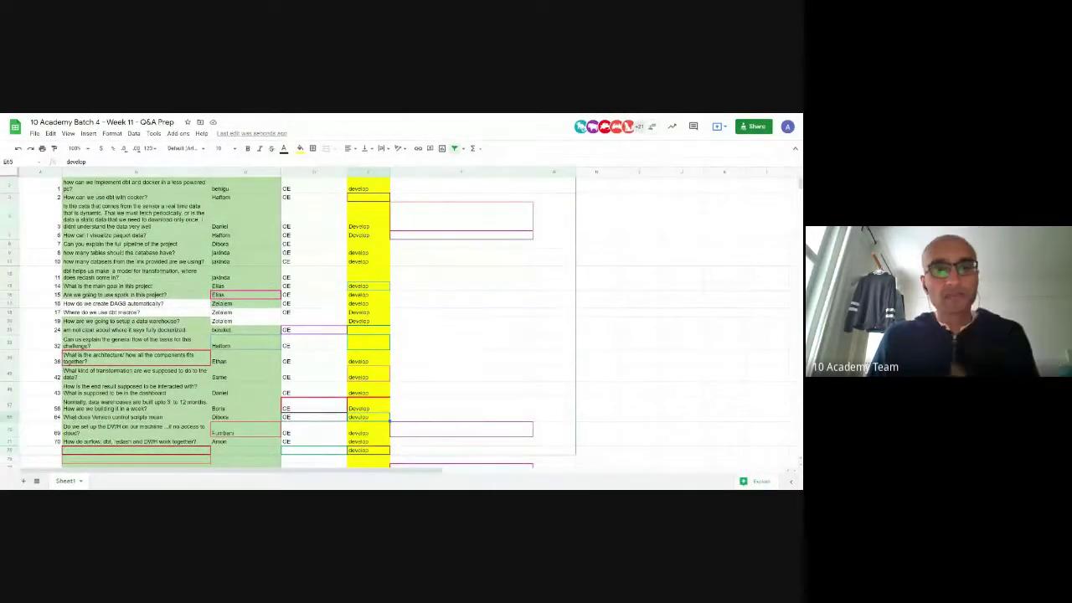
# Reapply the Status column filter for the value develop to hide the cleared questions, and select the remaining Status values
pyautogui.hotkey('ctrl', 'Up')
pyautogui.click(384, 202)
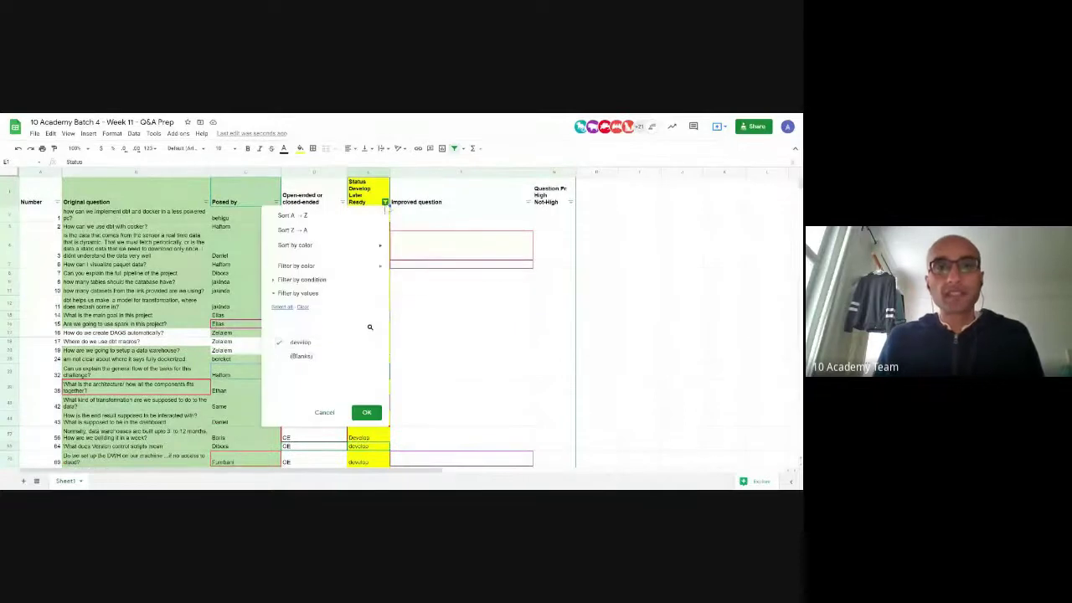
pyautogui.click(366, 412)
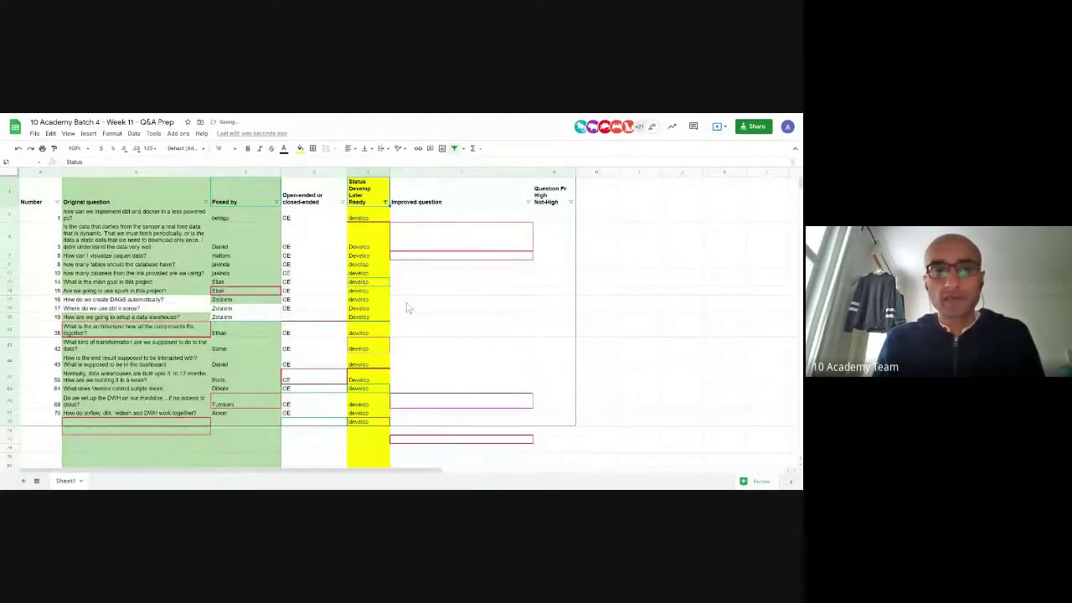
pyautogui.moveTo(373, 217); pyautogui.dragTo(374, 423)
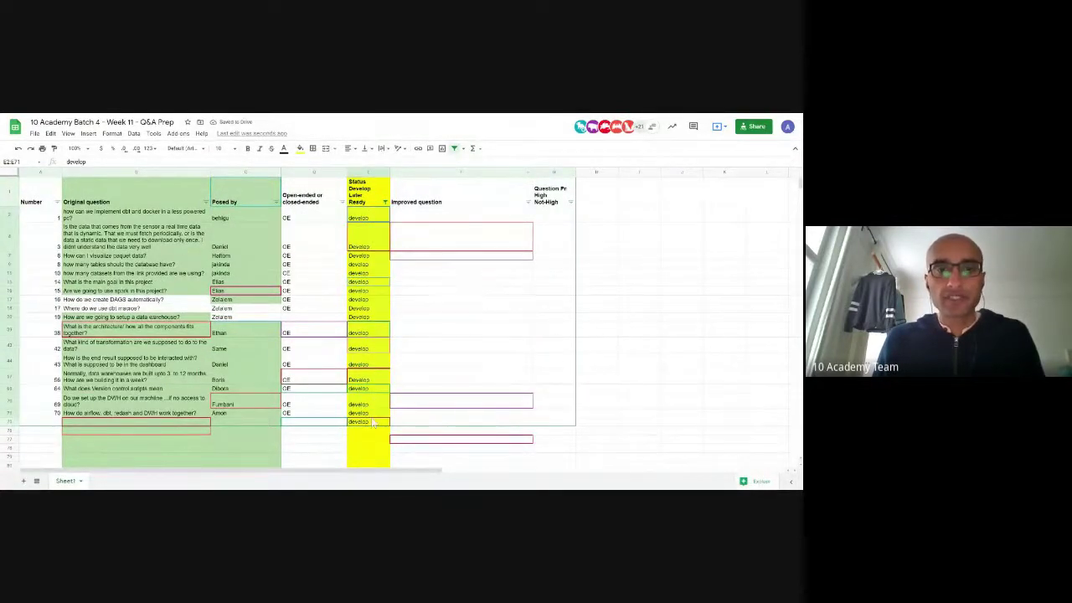
pyautogui.click(376, 233)
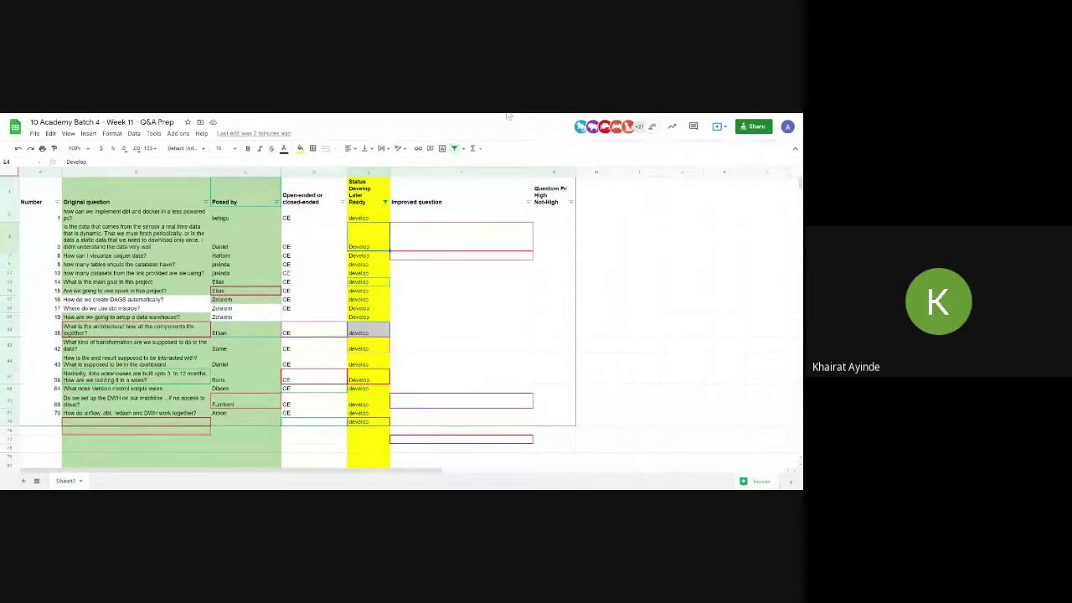
# Set the Question Priority of question 56, about building a data warehouse in a week, to High
pyautogui.click(573, 379)
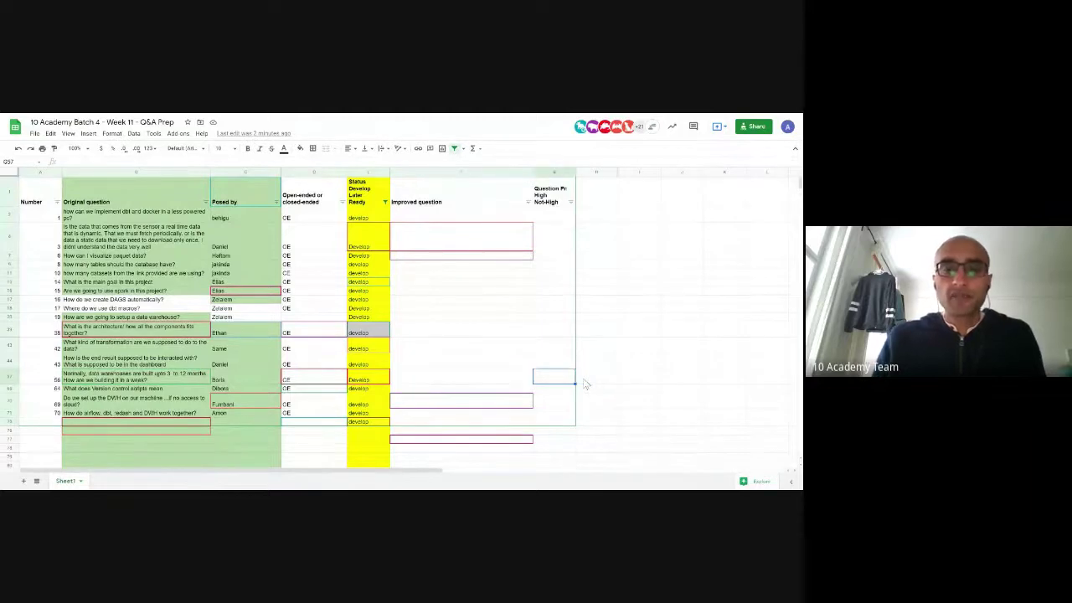
pyautogui.write('High')
pyautogui.press('Return')
pyautogui.click(554, 379)
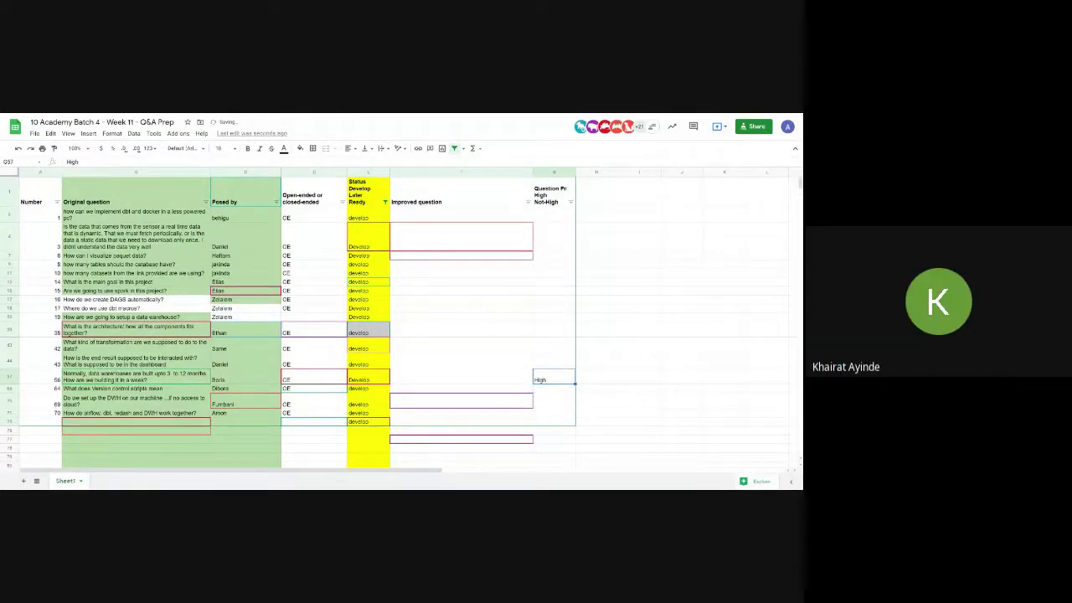
pyautogui.click(554, 361)
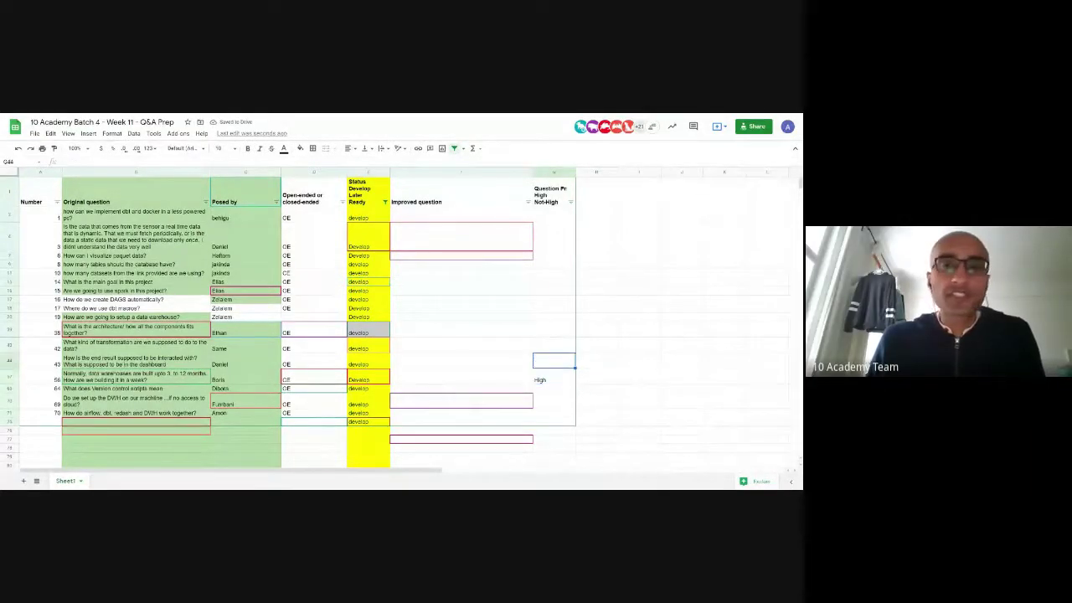
pyautogui.click(554, 380)
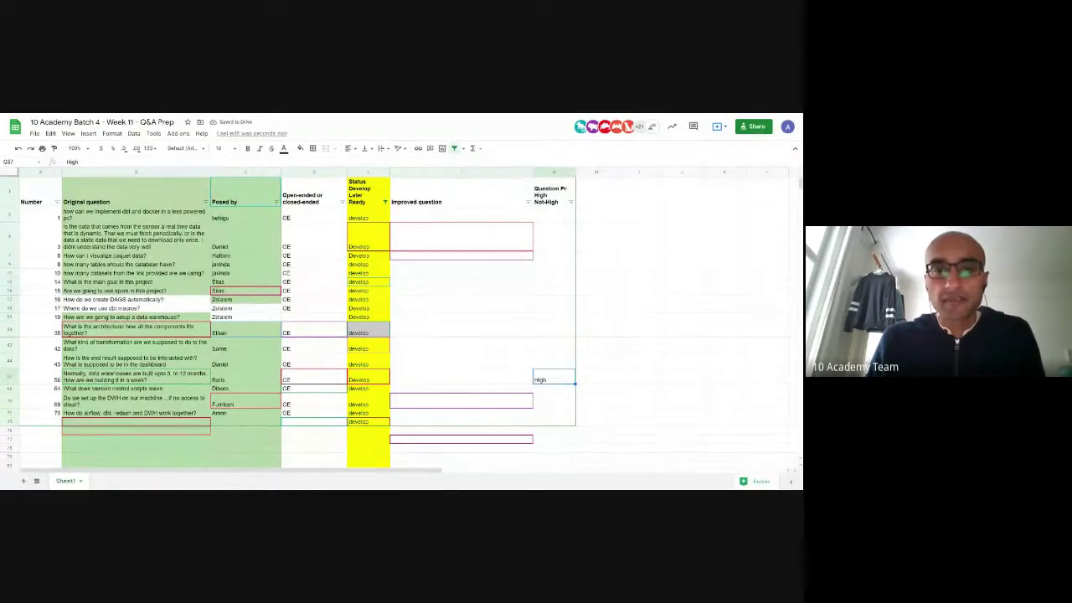
pyautogui.click(554, 361)
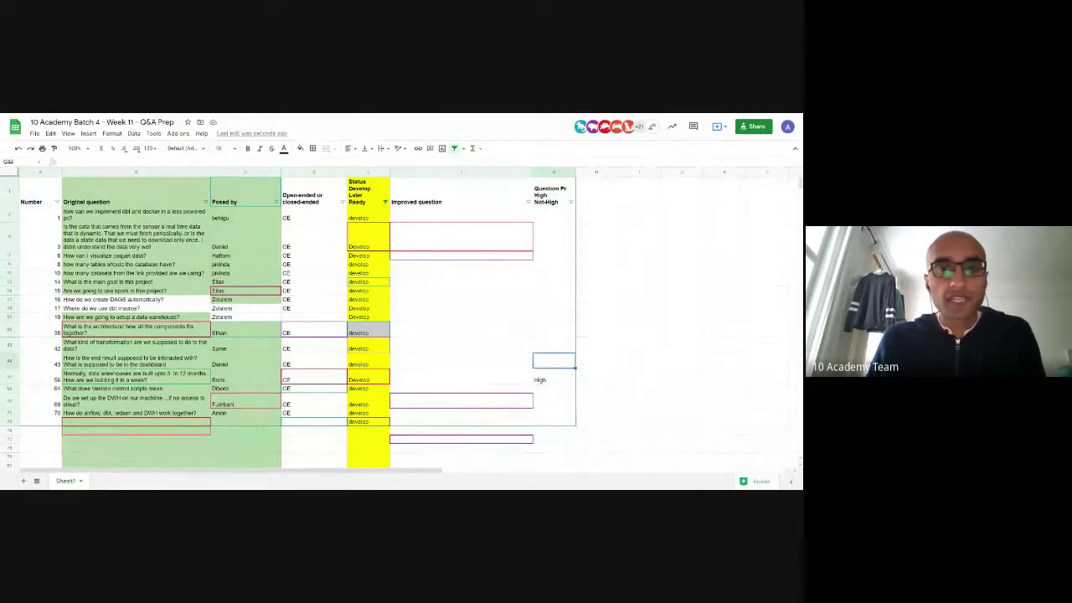
pyautogui.press('Up')
pyautogui.press('Up')
pyautogui.press('Up')
pyautogui.press('Up')
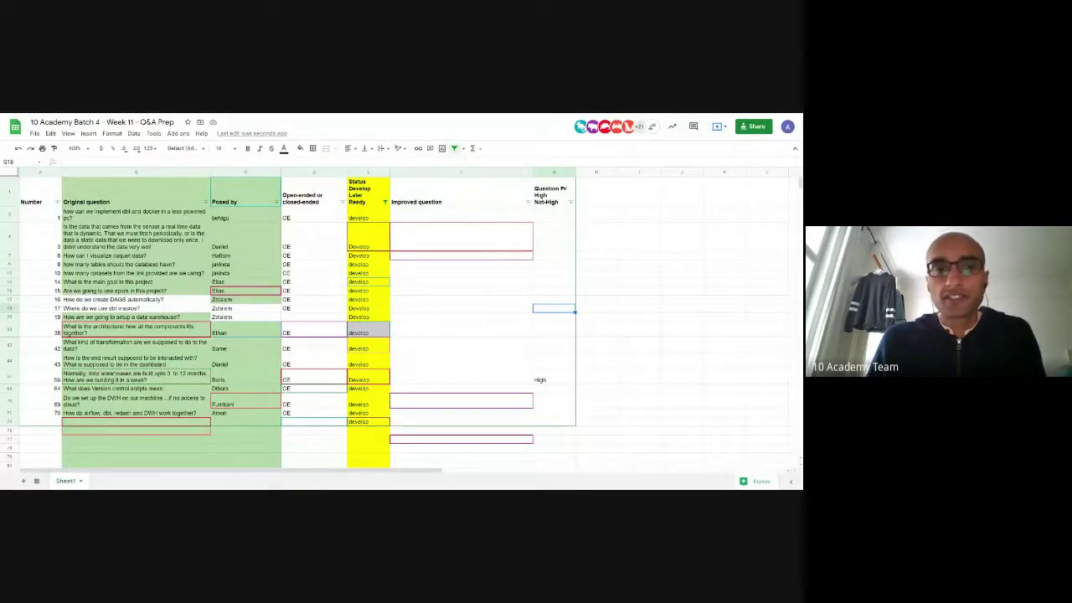
# Set the Question Priority to 1 for question 56 about building a data warehouse and question 38 about the architecture
pyautogui.press('Down')
pyautogui.press('Down')
pyautogui.press('Down')
pyautogui.press('Down')
pyautogui.press('Down')
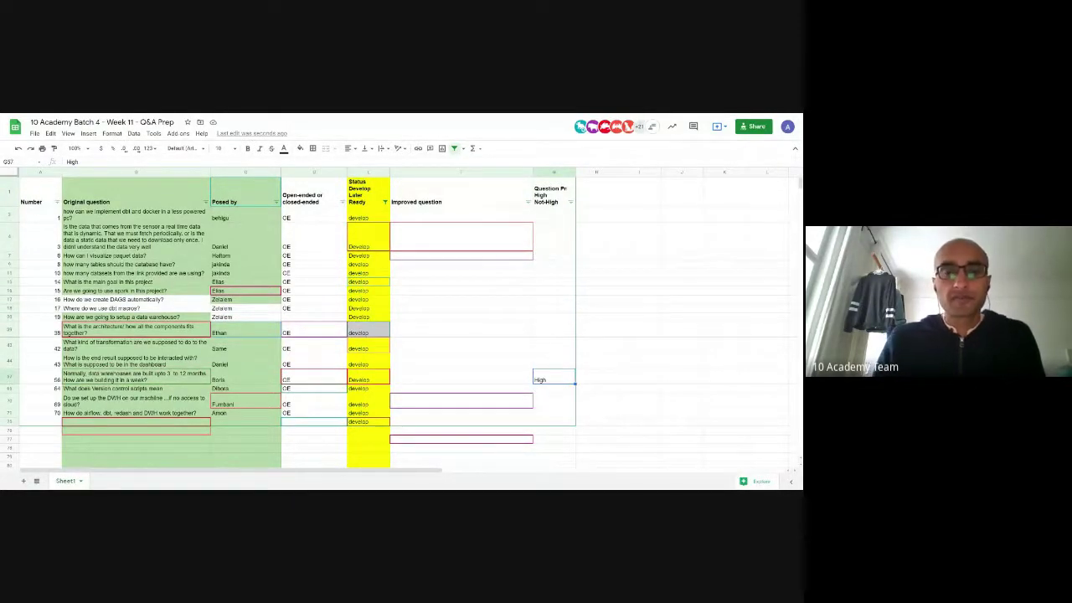
pyautogui.press('Delete')
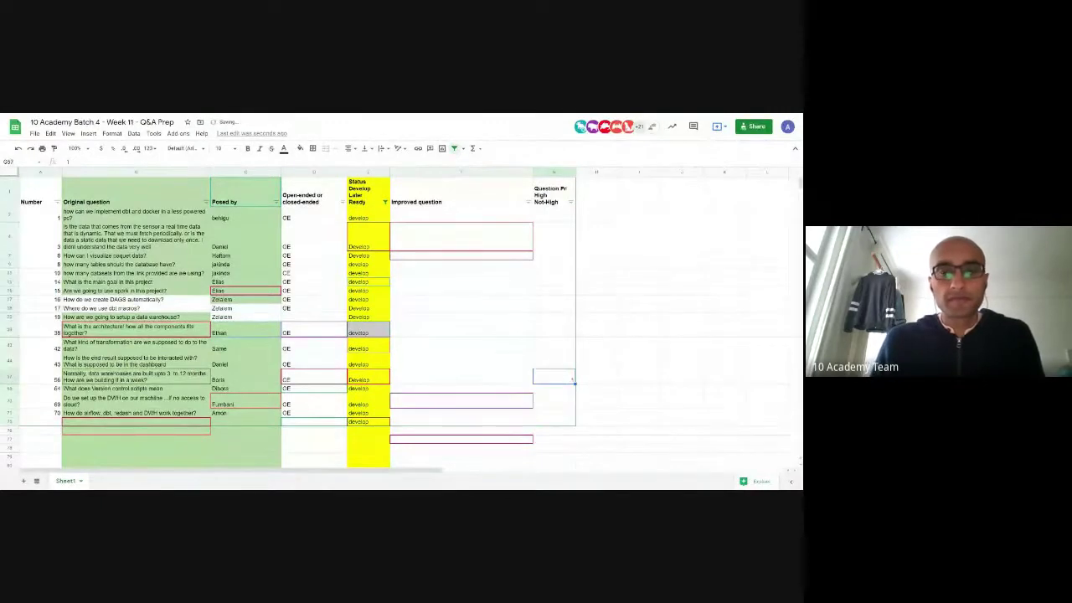
pyautogui.press('Up')
pyautogui.press('Up')
pyautogui.press('Up')
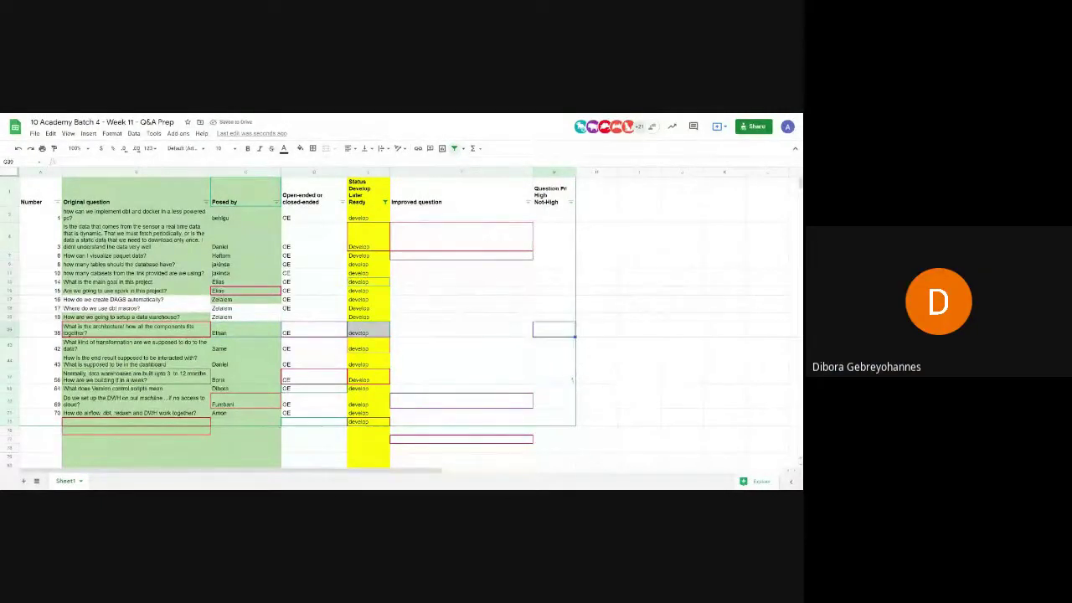
pyautogui.press('Down')
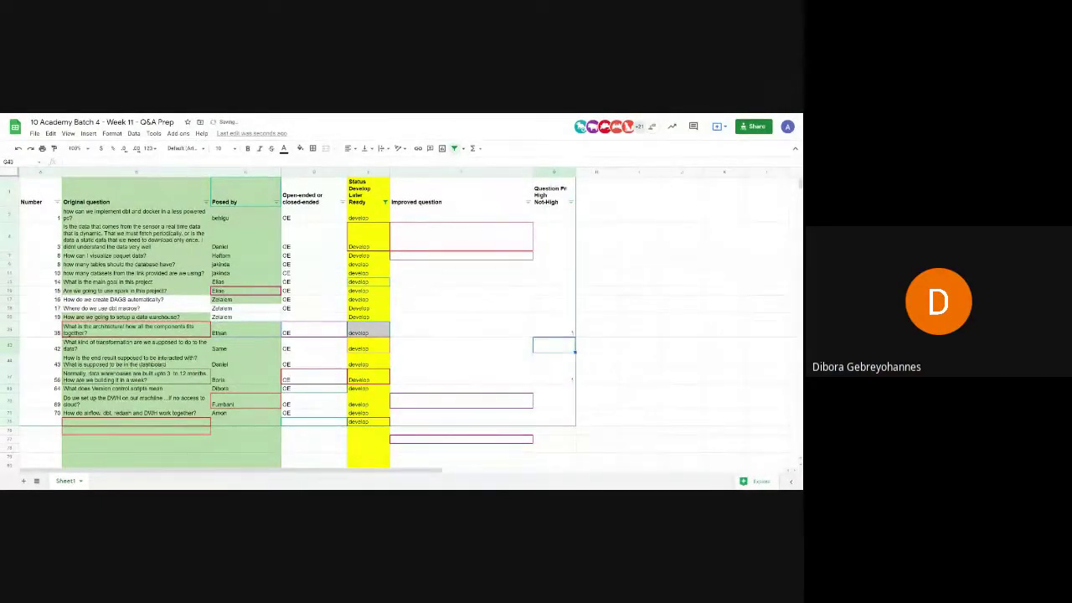
# Add a column headed Votes in cell H1, beside the Question Priority column
pyautogui.press('Up')
pyautogui.press('Up')
pyautogui.press('Up')
pyautogui.press('Up')
pyautogui.press('Up')
pyautogui.press('Up')
pyautogui.press('Up')
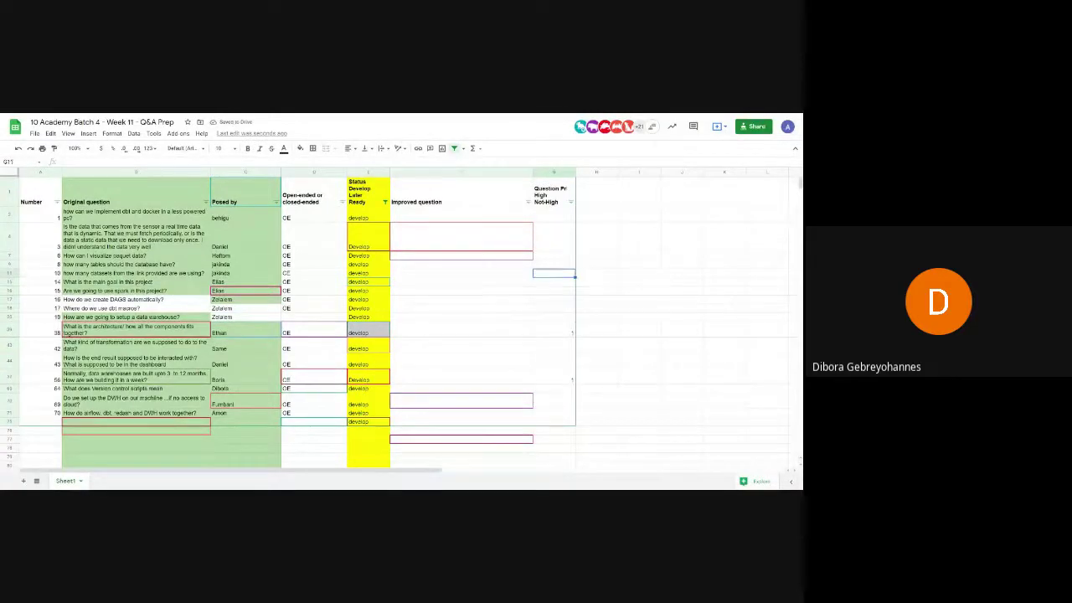
pyautogui.press('Up')
pyautogui.press('Up')
pyautogui.press('Up')
pyautogui.press('Up')
pyautogui.press('Up')
pyautogui.press('Up')
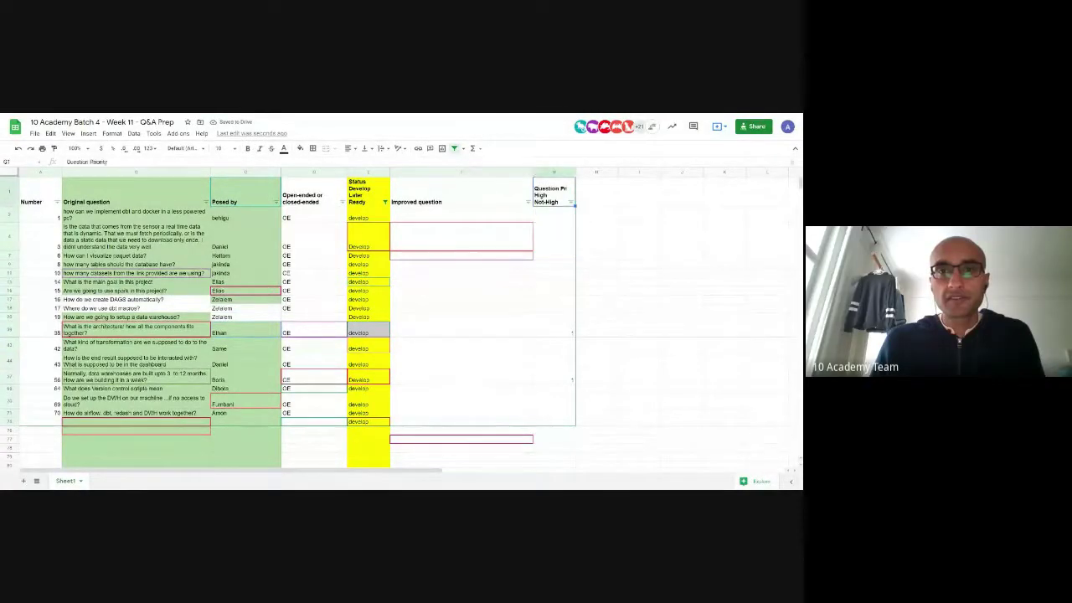
pyautogui.press('Right')
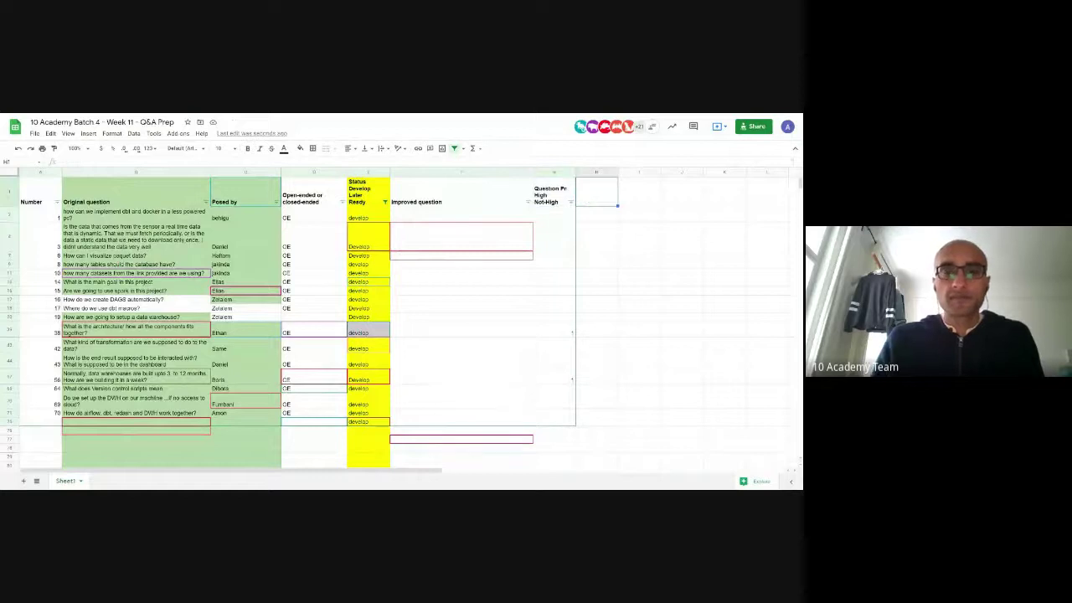
pyautogui.write('Votes')
pyautogui.press('Return')
# Enter 1 in the Votes column for question 38 about the architecture and question 56 about building a data warehouse
pyautogui.press('Down')
pyautogui.press('Down')
pyautogui.press('Down')
pyautogui.press('Down')
pyautogui.press('Down')
pyautogui.press('Down')
pyautogui.press('Down')
pyautogui.press('Down')
pyautogui.press('Down')
pyautogui.press('Down')
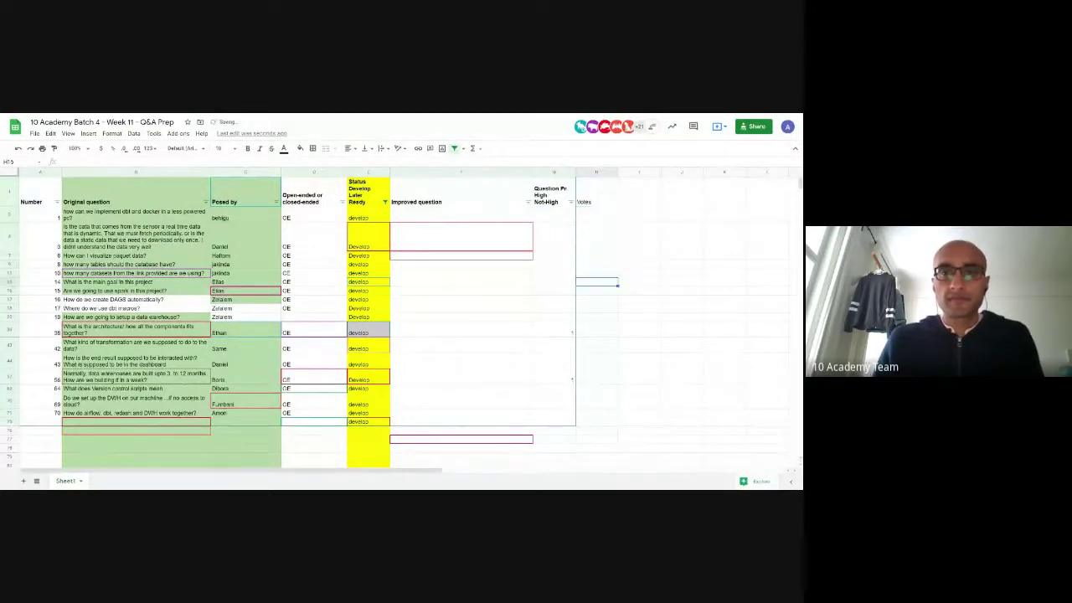
pyautogui.press('Down')
pyautogui.write('1')
pyautogui.press('Down')
pyautogui.press('Down')
pyautogui.press('Down')
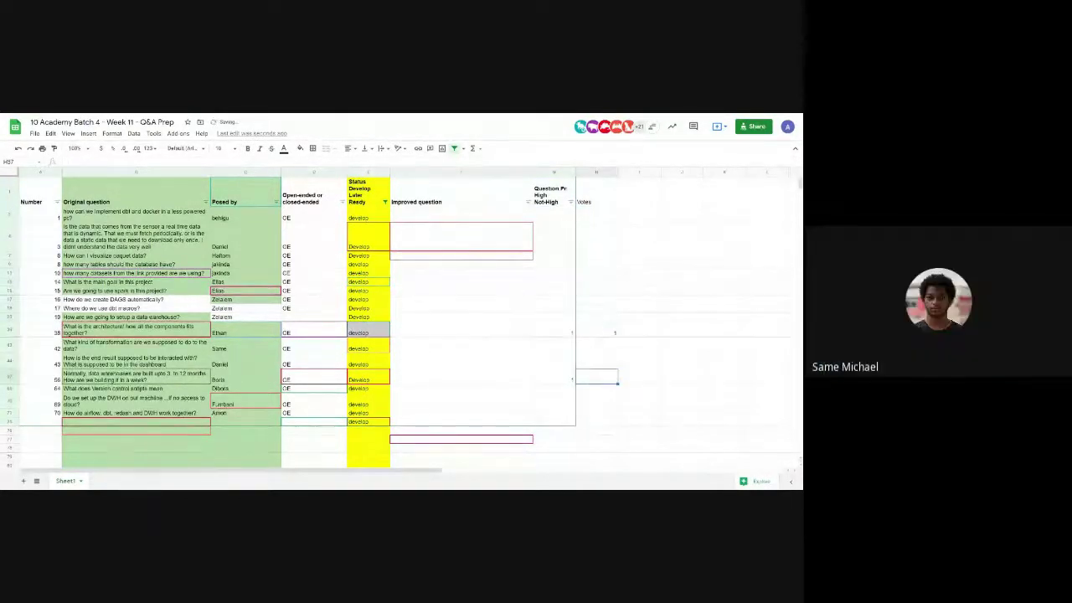
pyautogui.write('1')
# Clear the Question Priority values of questions 56 and 38
pyautogui.press('Left')
pyautogui.press('Delete')
pyautogui.press('Up')
pyautogui.press('Up')
pyautogui.press('Up')
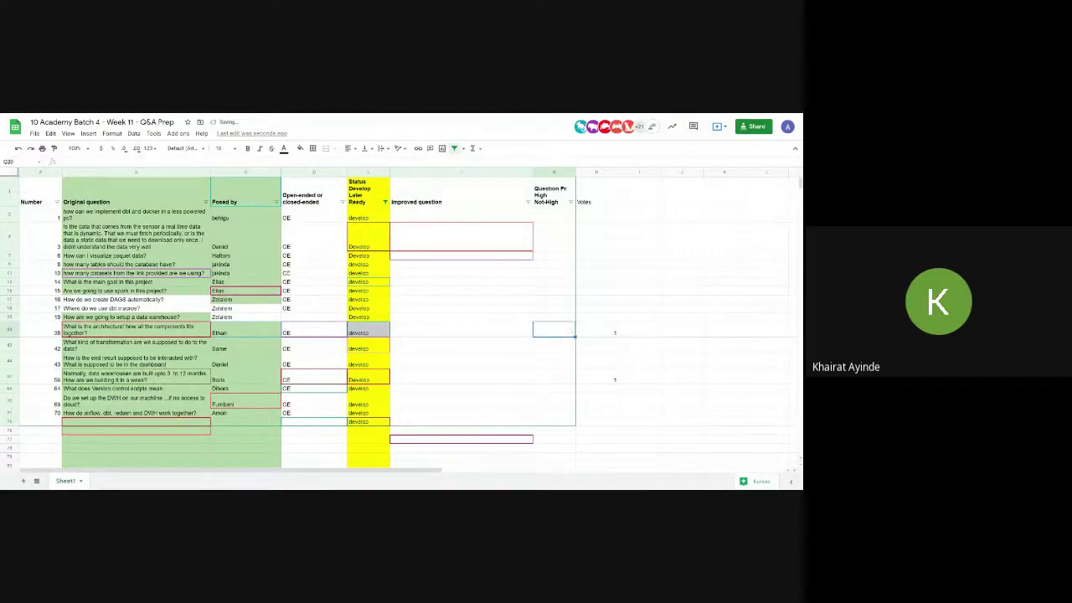
pyautogui.press('Delete')
# Enter 2 in the Votes column for question 10 about how many datasets from the provided link are used
pyautogui.press('Up')
pyautogui.press('Up')
pyautogui.press('Up')
pyautogui.press('Up')
pyautogui.press('Up')
pyautogui.press('Right')
pyautogui.press('Up')
pyautogui.press('Up')
pyautogui.press('Up')
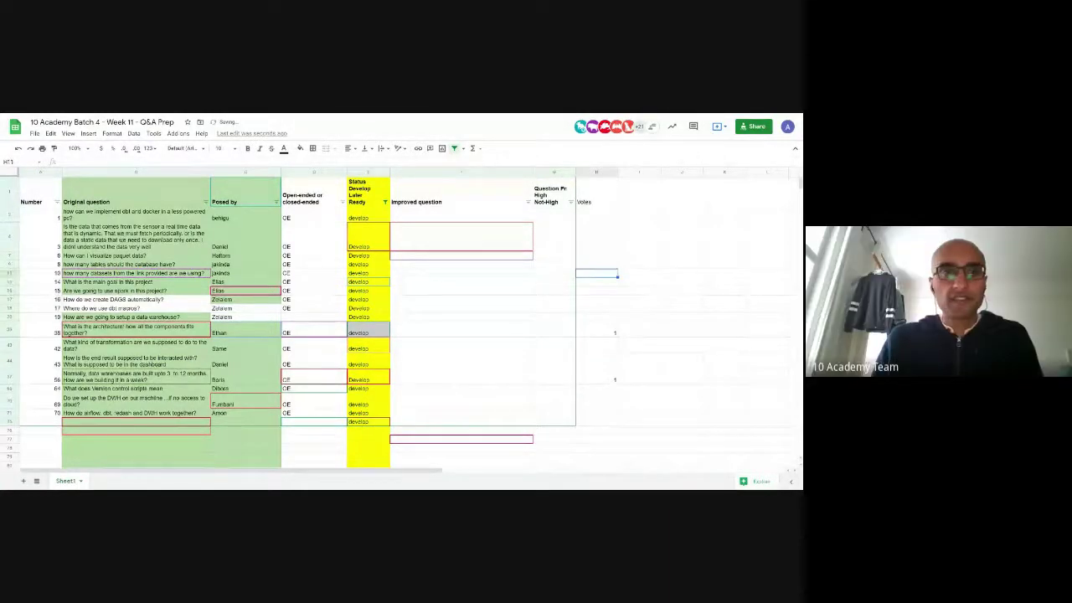
pyautogui.write('2')
pyautogui.press('Down')
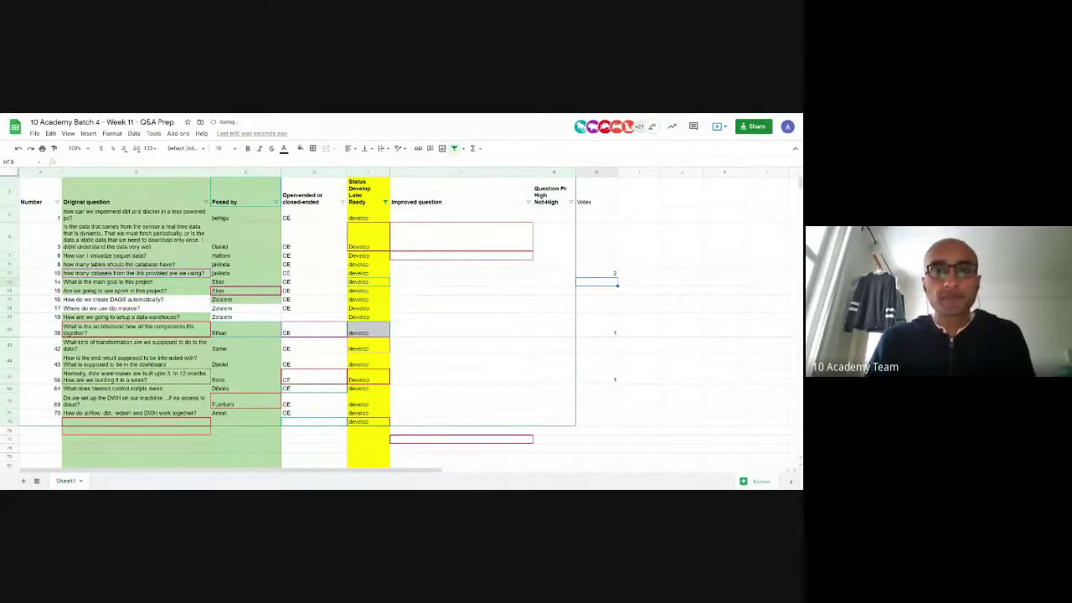
pyautogui.press('Up')
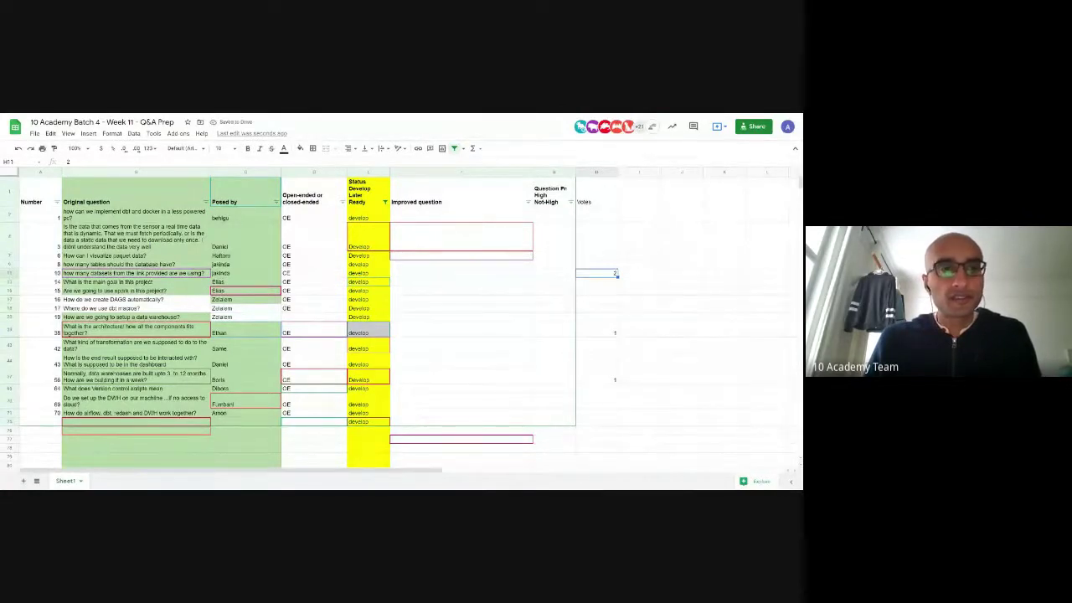
# Enter 1 in the Votes column for question 17 about where dbt macros are used
pyautogui.press('Down')
pyautogui.press('Down')
pyautogui.press('Down')
pyautogui.press('Down')
pyautogui.press('Down')
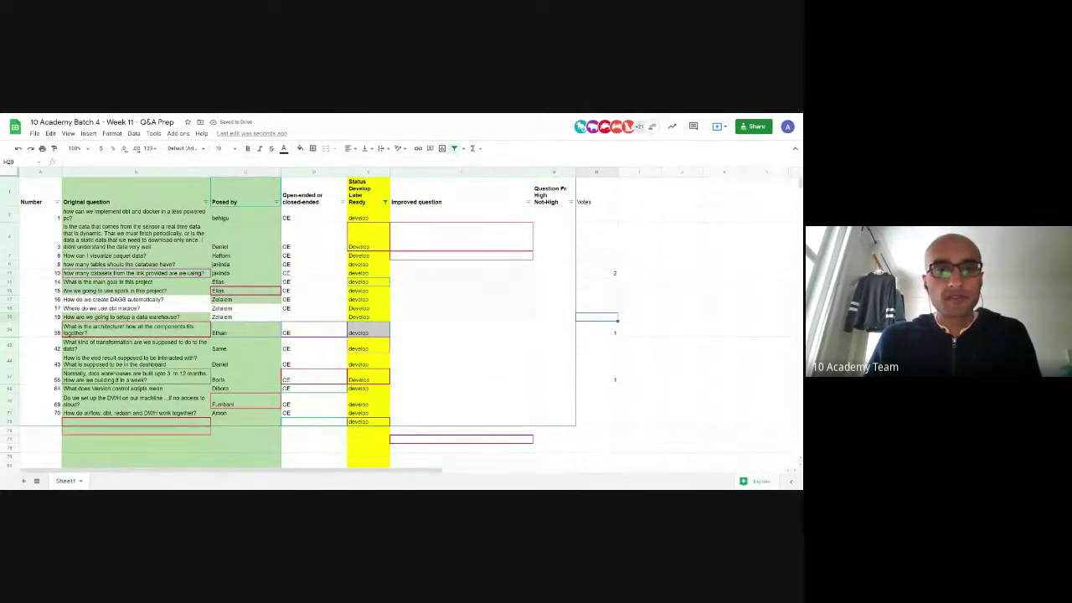
pyautogui.press('Up')
pyautogui.press('Up')
pyautogui.press('Up')
pyautogui.press('Up')
pyautogui.press('Down')
pyautogui.press('Down')
pyautogui.press('Down')
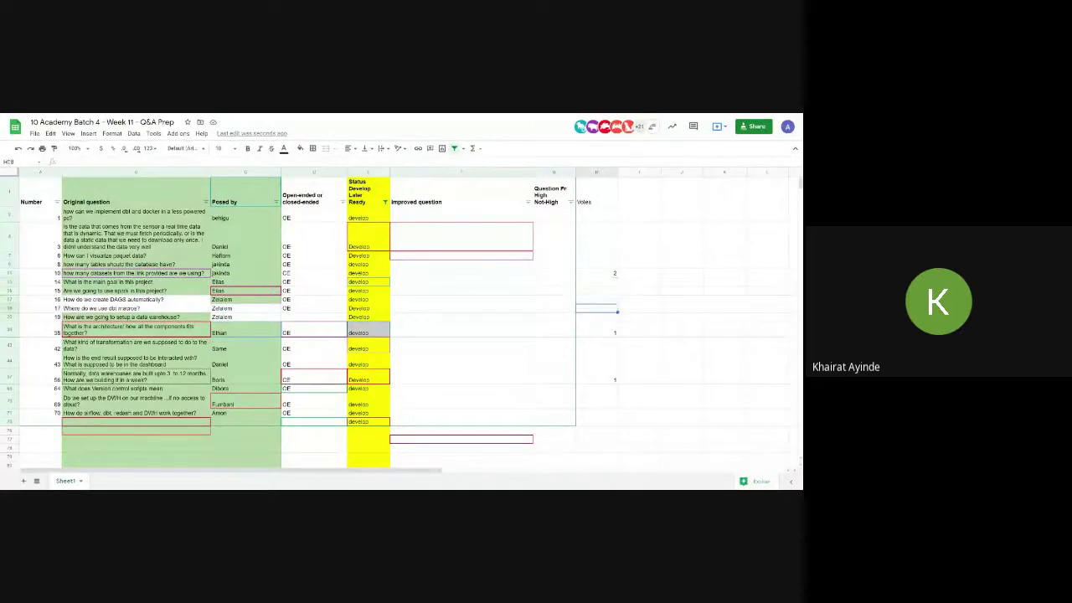
pyautogui.write('1')
pyautogui.press('Return')
# Enter 1 in the Votes column for question 42 about what kind of transformation to do to the data
pyautogui.press('Down')
pyautogui.press('Down')
pyautogui.press('Down')
pyautogui.press('Down')
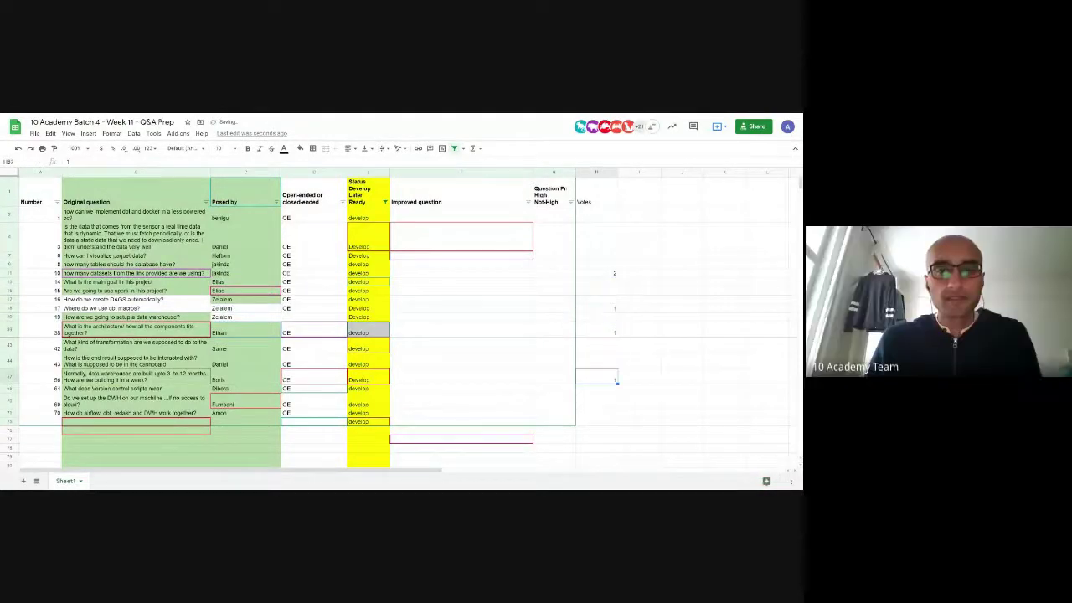
pyautogui.press('Down')
pyautogui.press('Down')
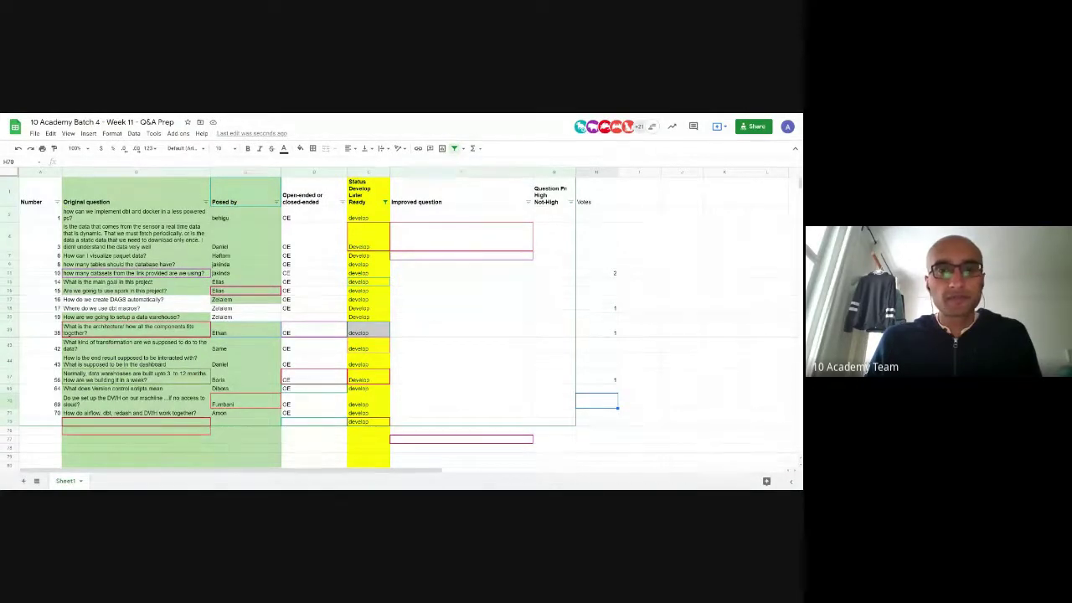
pyautogui.press('Up')
pyautogui.press('Up')
pyautogui.press('Up')
pyautogui.press('Up')
pyautogui.press('Up')
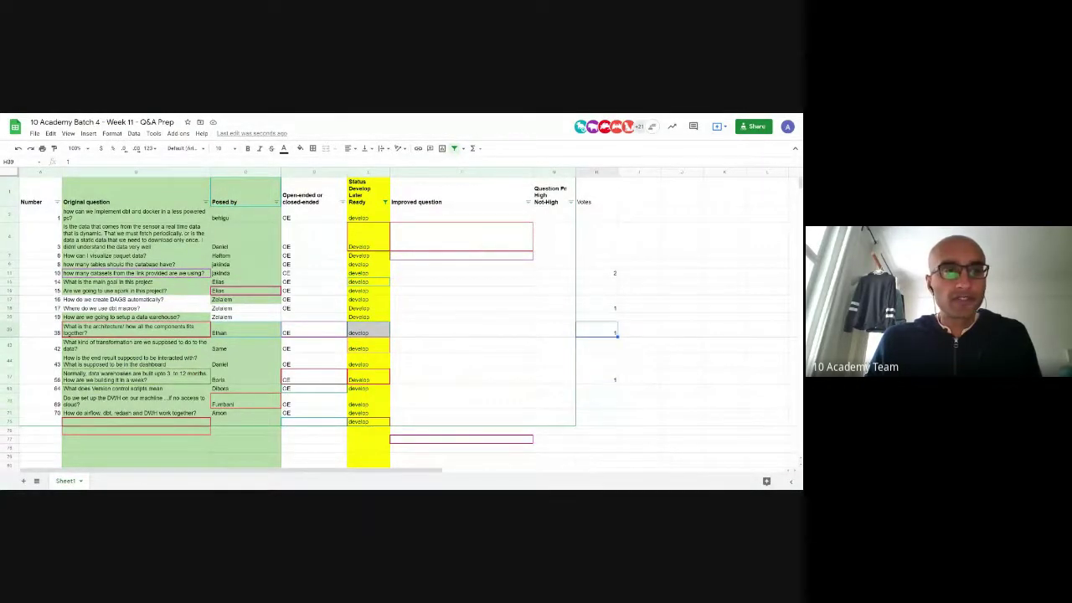
pyautogui.press('Down')
pyautogui.write('1')
pyautogui.press('Return')
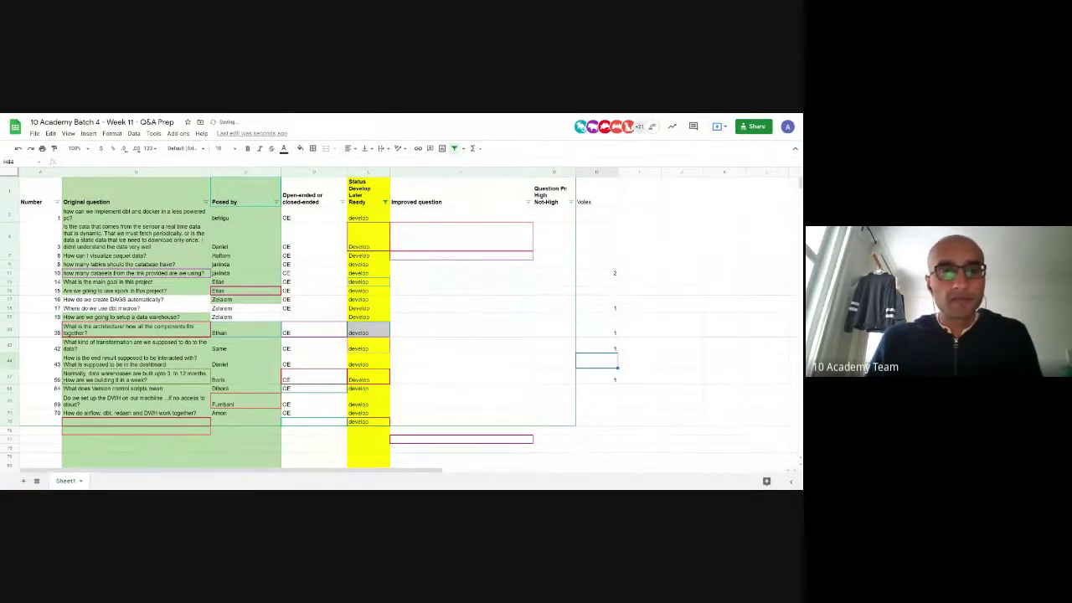
# Enter 1 in the Votes column for question 19 about setting up a data warehouse
pyautogui.press('Down')
pyautogui.press('Down')
pyautogui.press('Down')
pyautogui.press('Down')
pyautogui.press('Down')
pyautogui.press('Up')
pyautogui.press('Up')
pyautogui.press('Up')
pyautogui.press('Up')
pyautogui.press('Up')
pyautogui.press('Up')
pyautogui.press('Up')
pyautogui.press('Up')
pyautogui.press('Up')
pyautogui.press('Up')
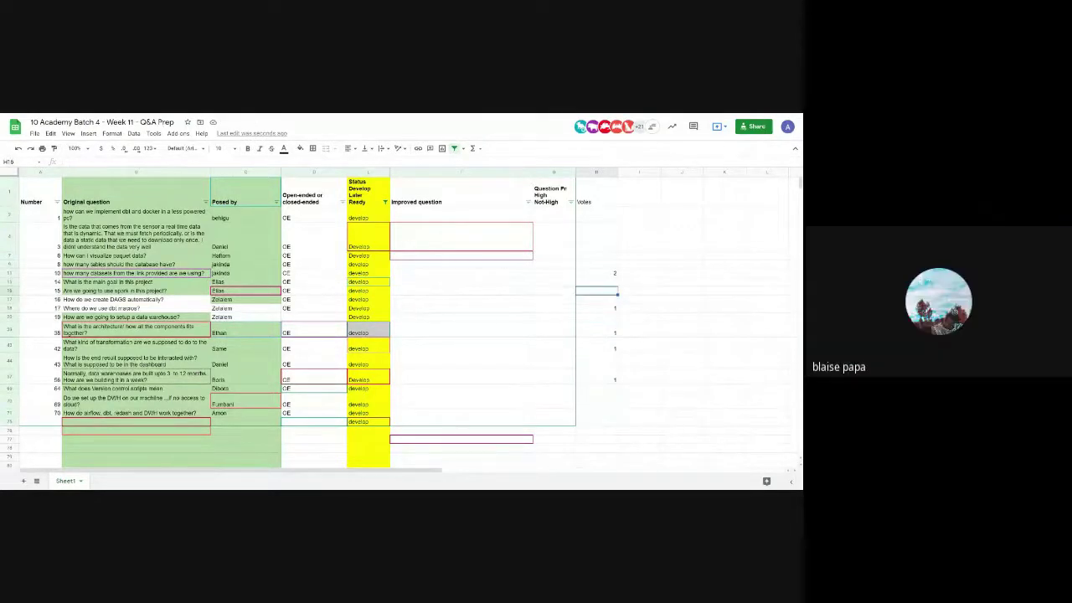
pyautogui.press('Down')
pyautogui.press('Down')
pyautogui.press('Down')
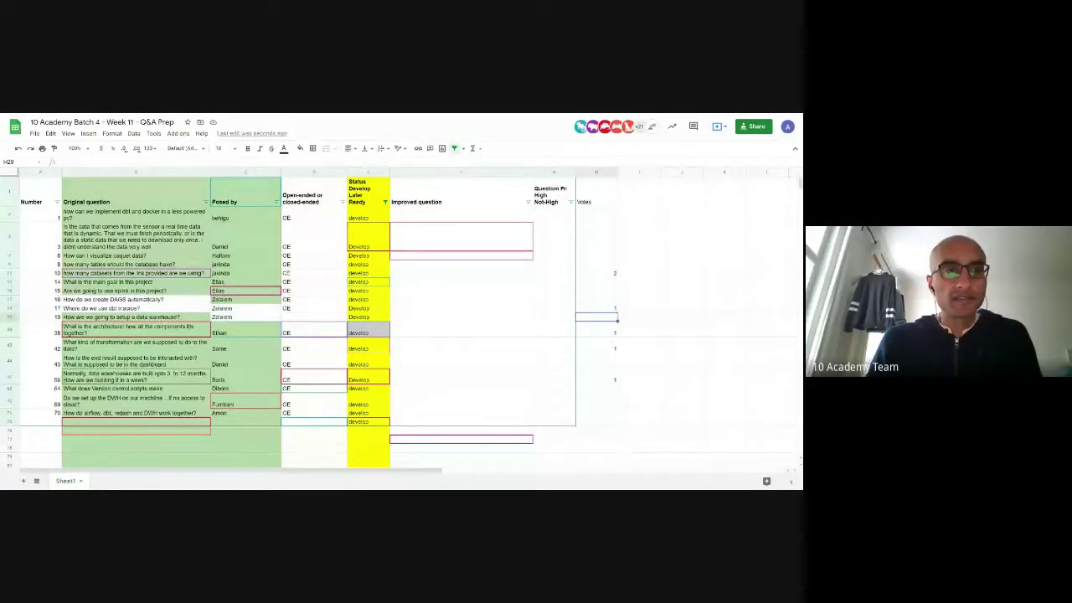
pyautogui.write('1')
pyautogui.press('Return')
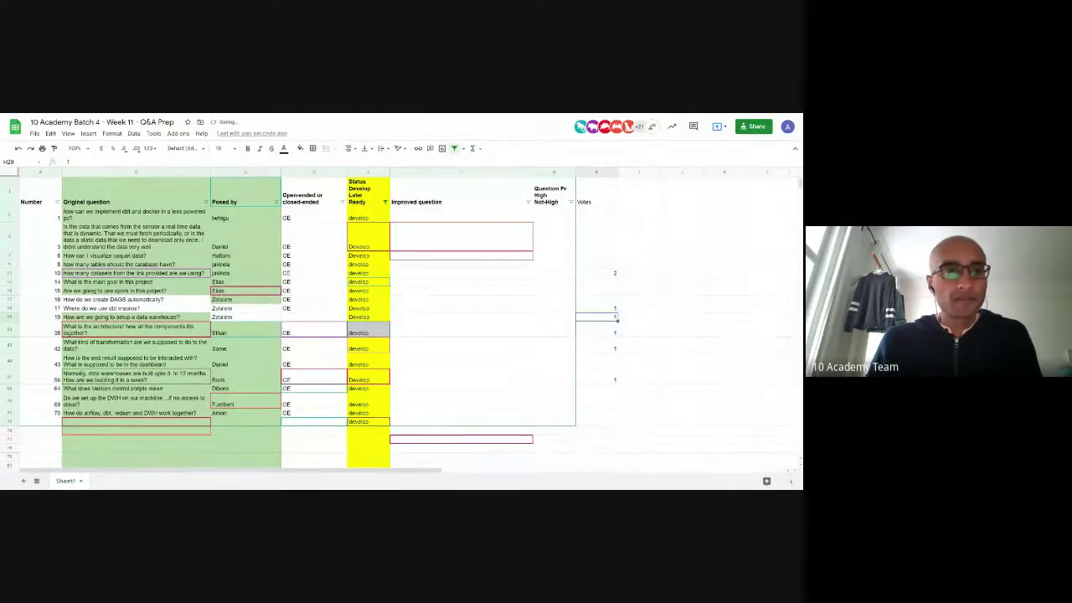
# Enter 1 in the Votes column for question 14 about the main goal of the project
pyautogui.press('Up')
pyautogui.press('Up')
pyautogui.press('Up')
pyautogui.press('Up')
pyautogui.press('Up')
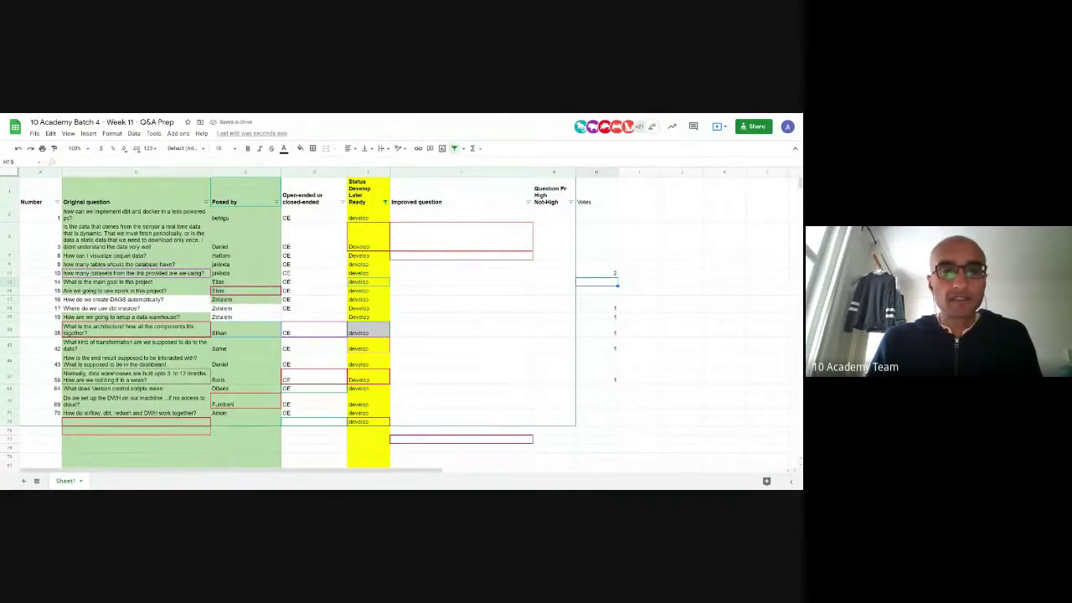
pyautogui.write('1')
pyautogui.press('Return')
# Select the Votes cells from question 10 through question 38 to check how many votes they hold
pyautogui.press('Up')
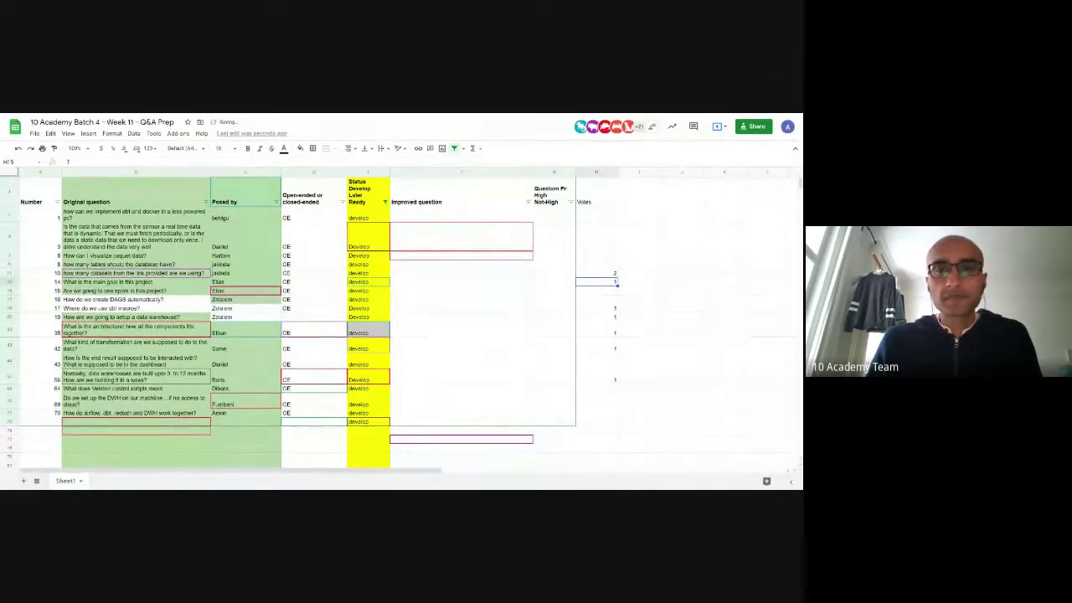
pyautogui.press('Up')
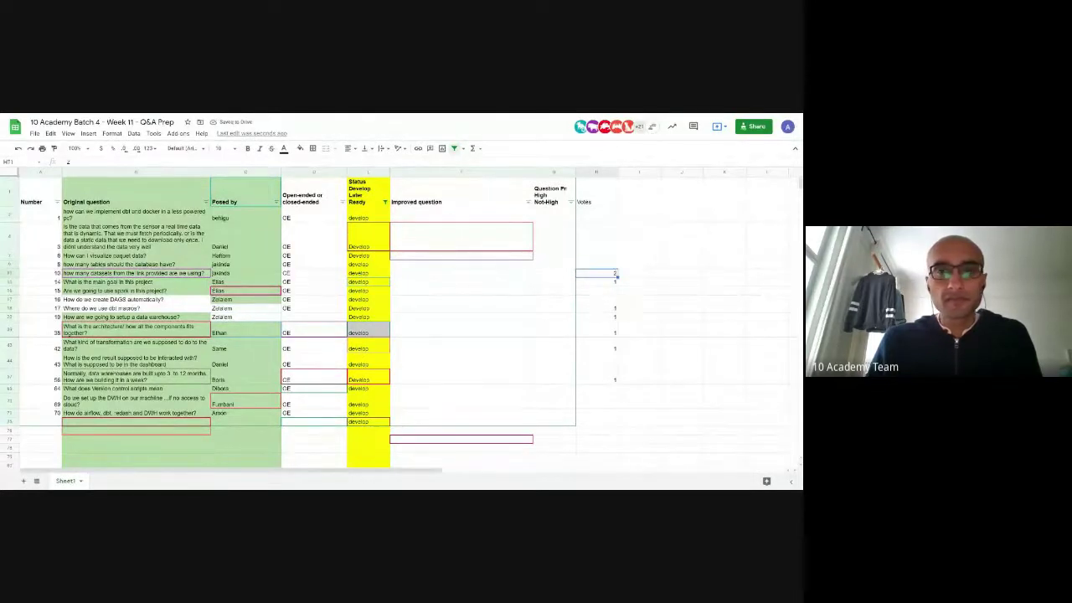
pyautogui.hotkey('shift', 'Down')
pyautogui.hotkey('shift', 'Down')
pyautogui.hotkey('shift', 'Down')
pyautogui.hotkey('shift', 'Down')
pyautogui.hotkey('shift', 'Down')
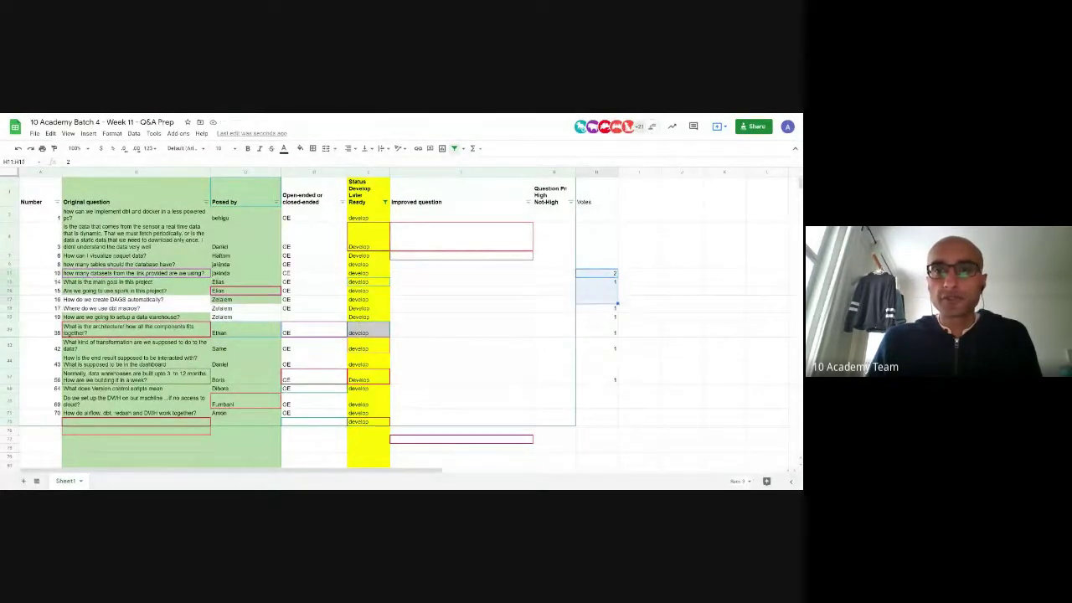
pyautogui.hotkey('shift', 'Down')
pyautogui.hotkey('shift', 'Down')
pyautogui.hotkey('shift', 'Down')
pyautogui.hotkey('shift', 'Down')
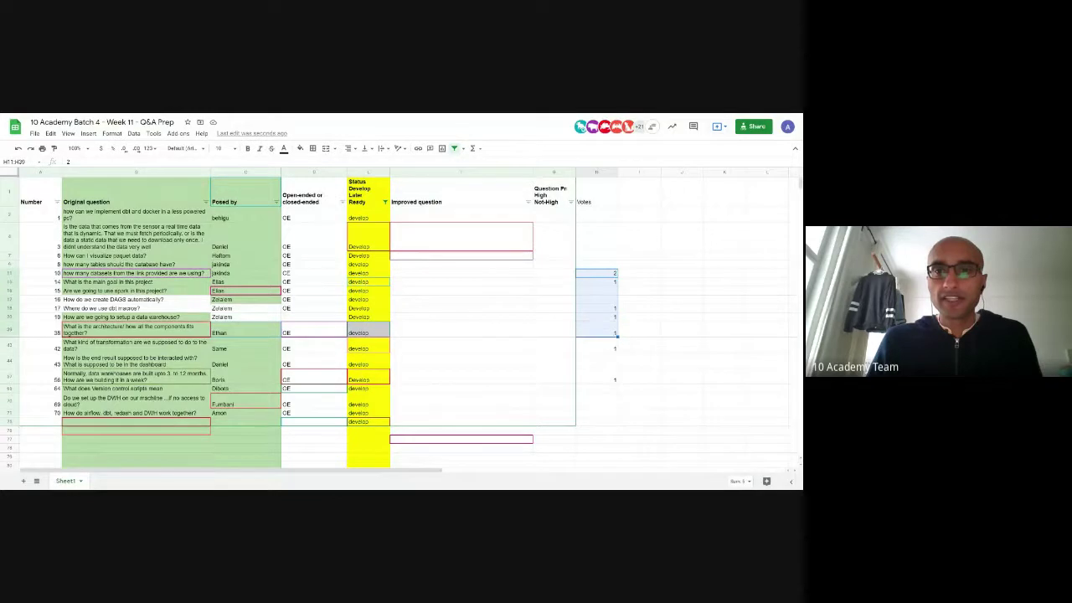
pyautogui.click(596, 273)
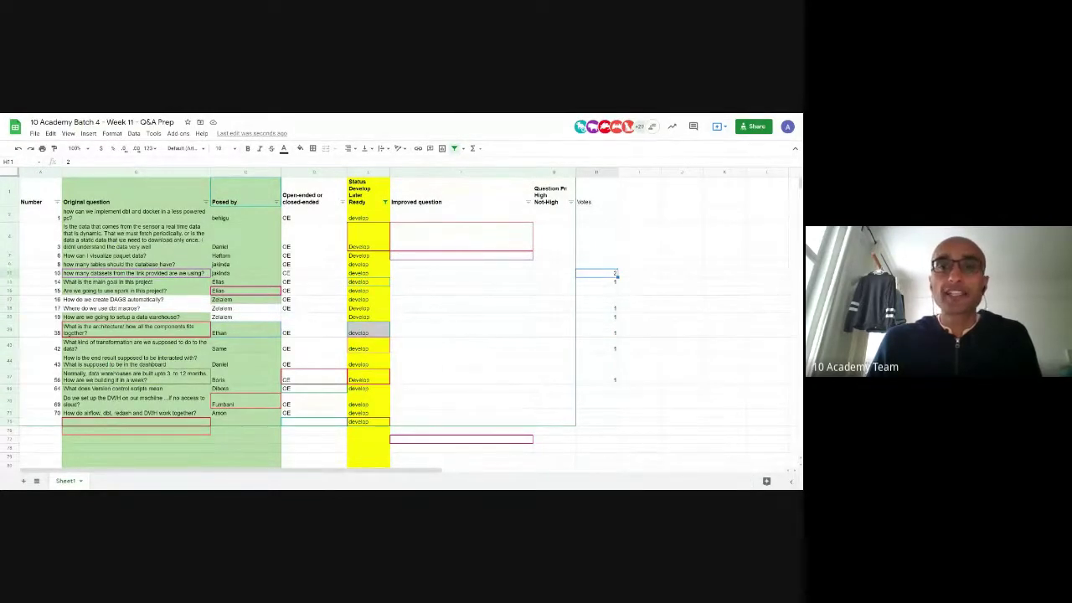
# Enter 1 in the Votes column for question 69 about setting up the DWH without access to cloud
pyautogui.press('Left')
pyautogui.press('Left')
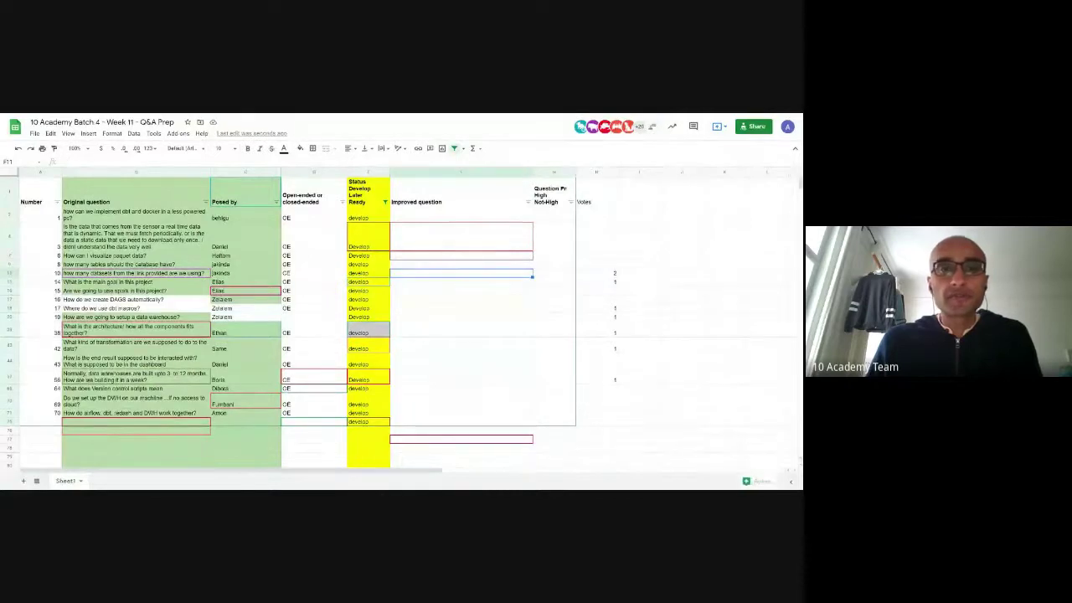
pyautogui.press('Right')
pyautogui.press('Down')
pyautogui.press('Down')
pyautogui.press('Down')
pyautogui.press('Down')
pyautogui.press('Down')
pyautogui.press('Down')
pyautogui.press('Down')
pyautogui.press('Down')
pyautogui.press('Down')
pyautogui.press('Down')
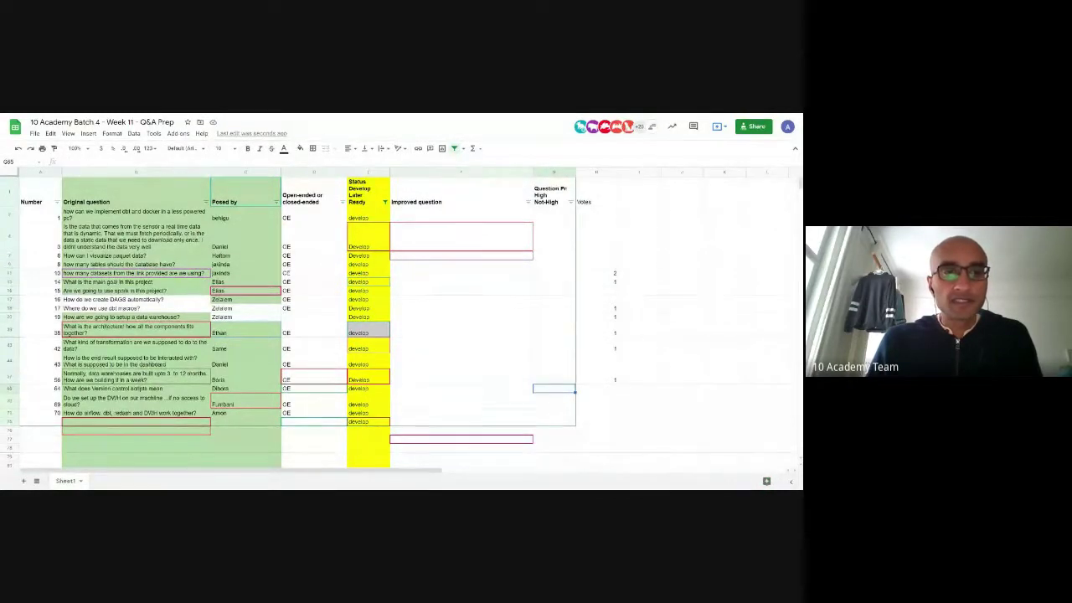
pyautogui.press('Down')
pyautogui.press('Right')
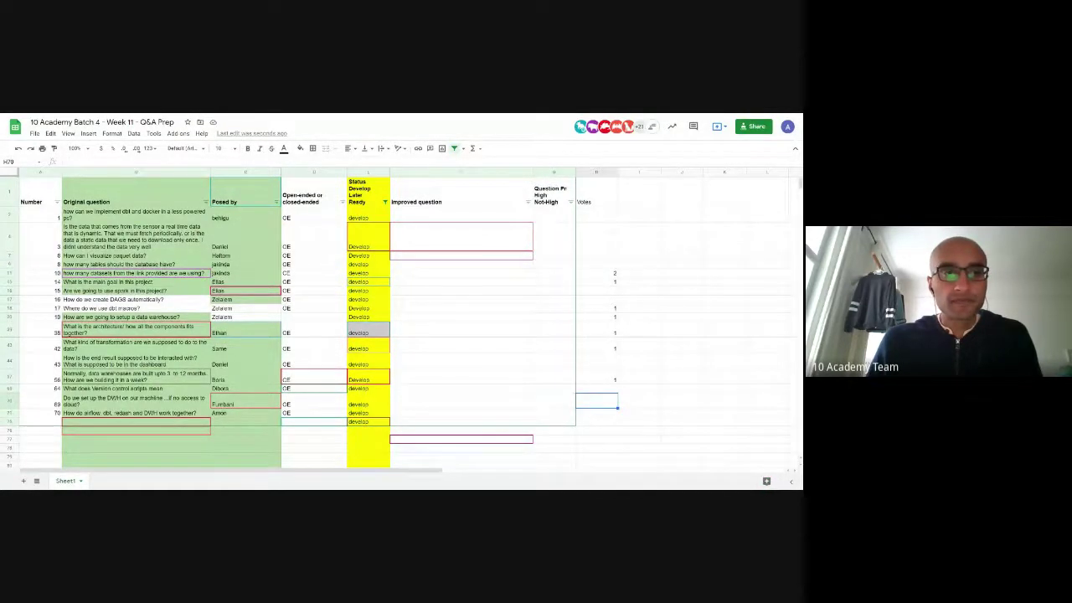
pyautogui.write('1')
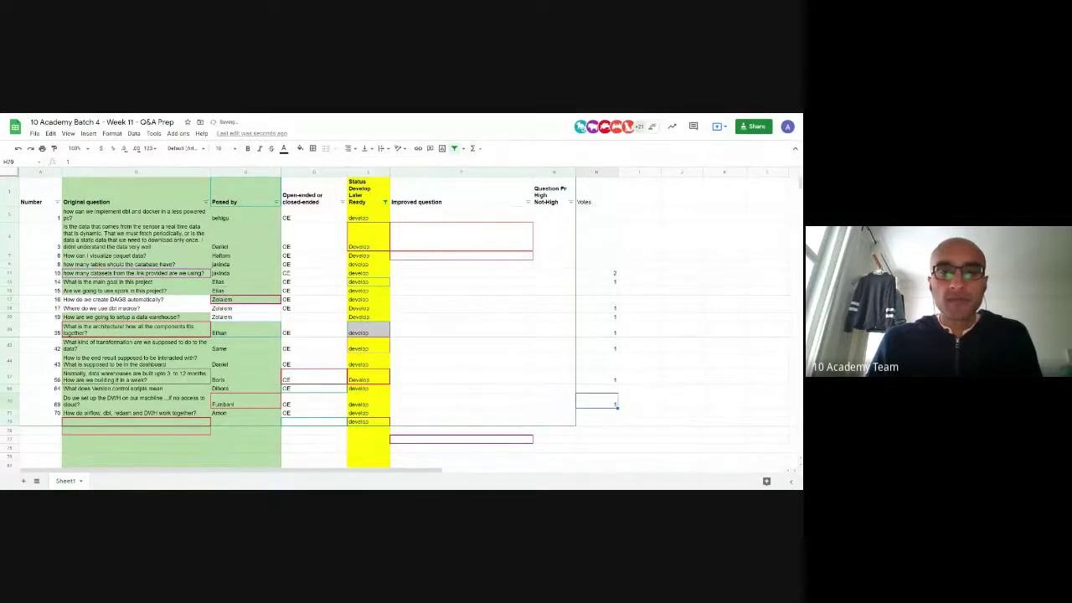
# Set the Question Priority of questions 10, 14 and 17 to High
pyautogui.press('Left')
pyautogui.press('Left')
pyautogui.press('Up')
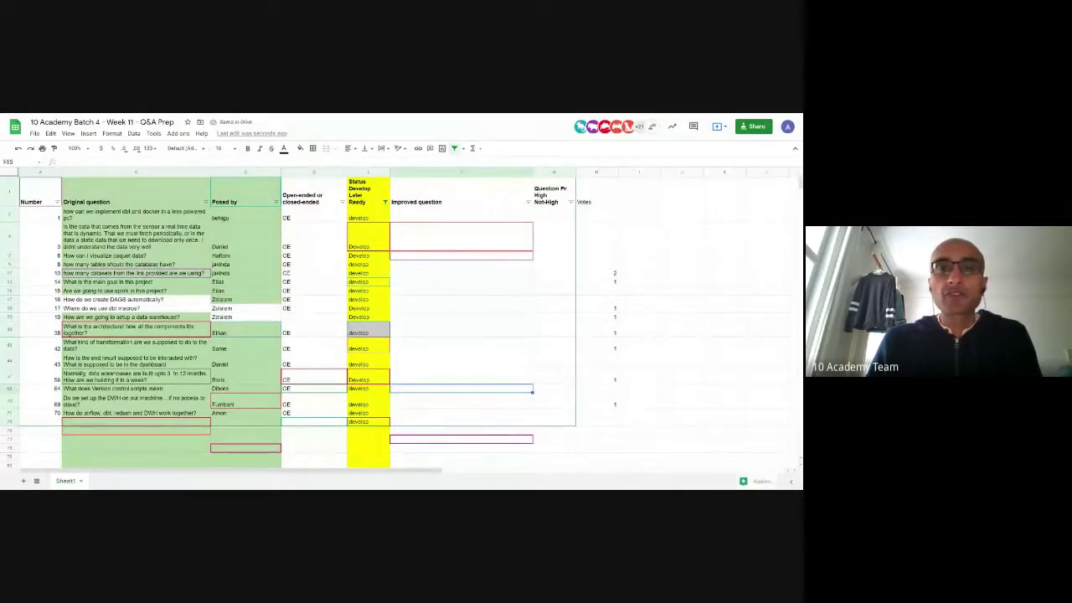
pyautogui.click(461, 273)
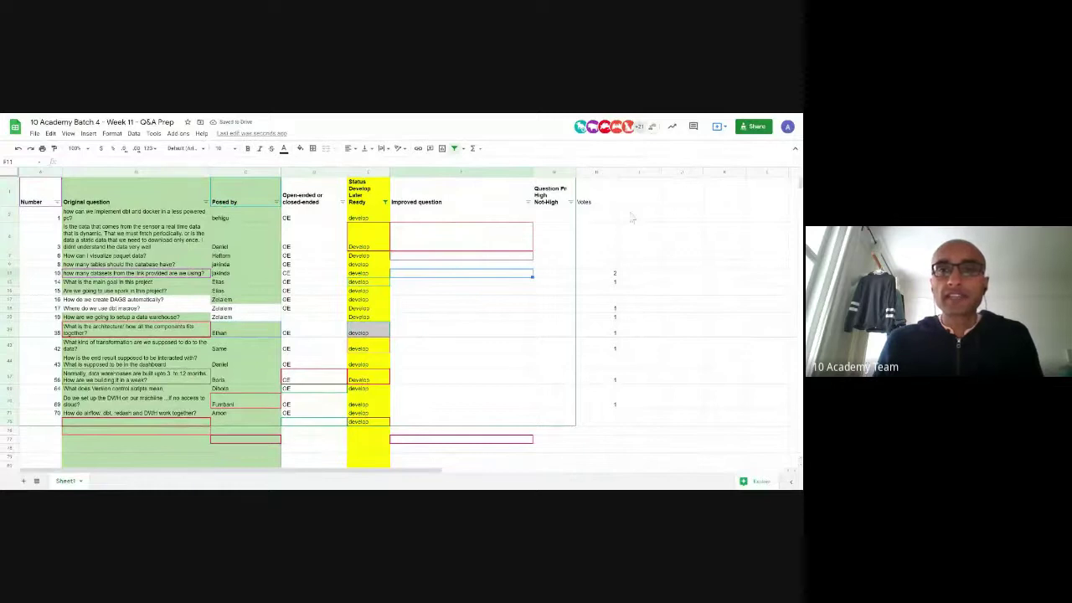
pyautogui.click(605, 198)
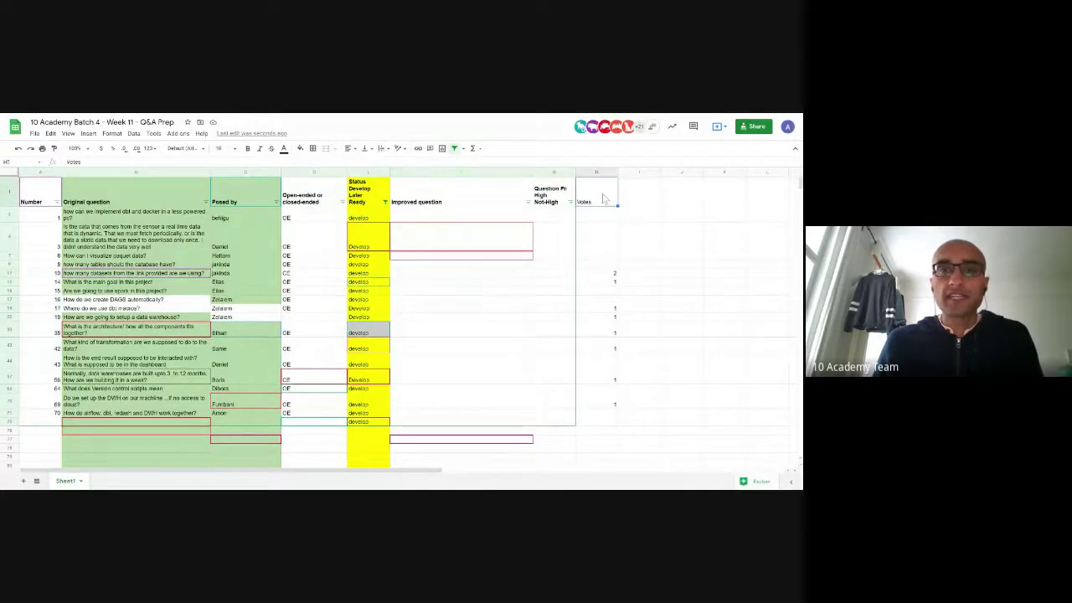
pyautogui.click(554, 275)
pyautogui.write('High')
pyautogui.press('Return')
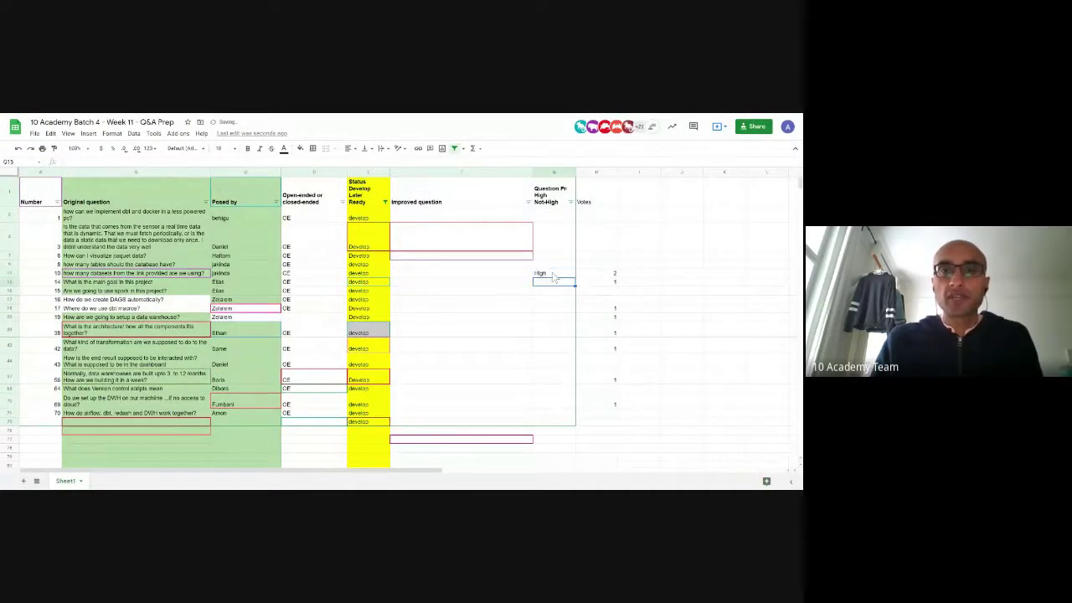
pyautogui.write('High')
pyautogui.press('Return')
pyautogui.press('Down')
pyautogui.press('Down')
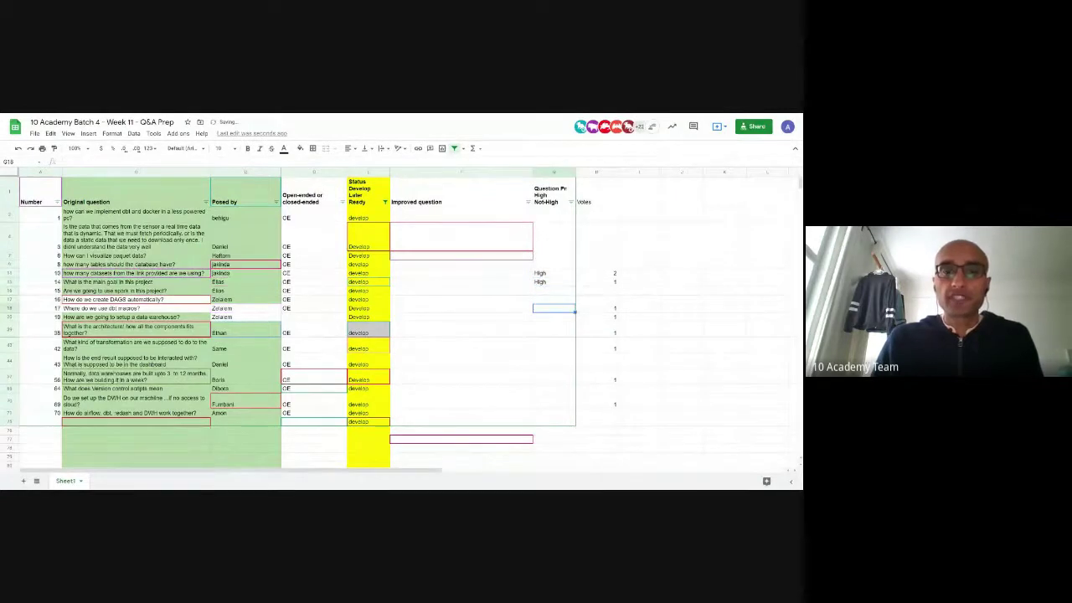
pyautogui.write('High')
pyautogui.press('Return')
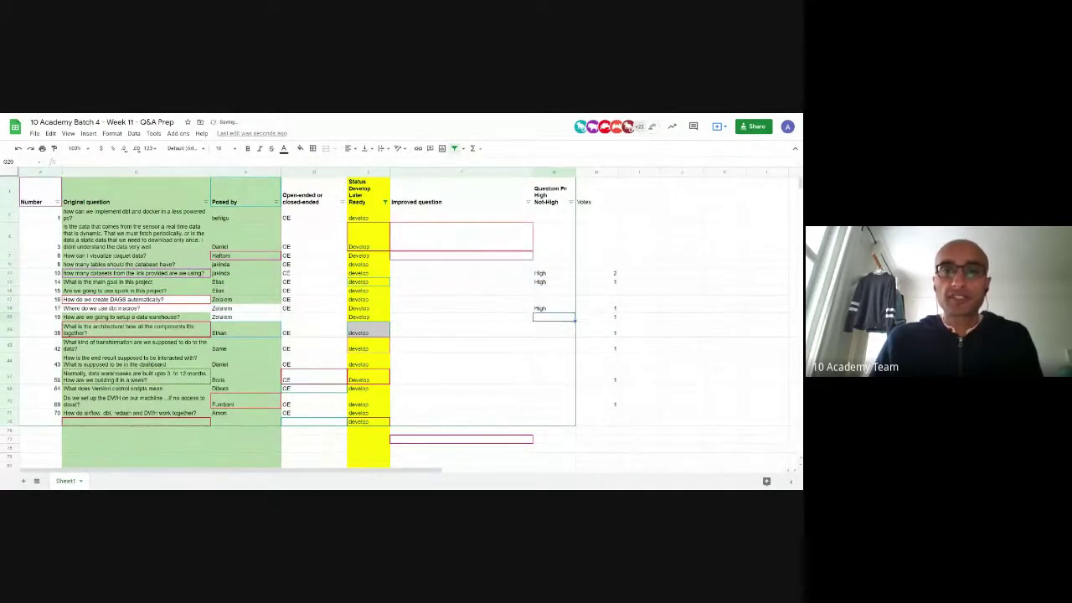
# Set the Question Priority of the remaining voted questions, 19, 38, 42, 56 and 69, to High
pyautogui.write('High')
pyautogui.press('Return')
pyautogui.write('High')
pyautogui.press('Return')
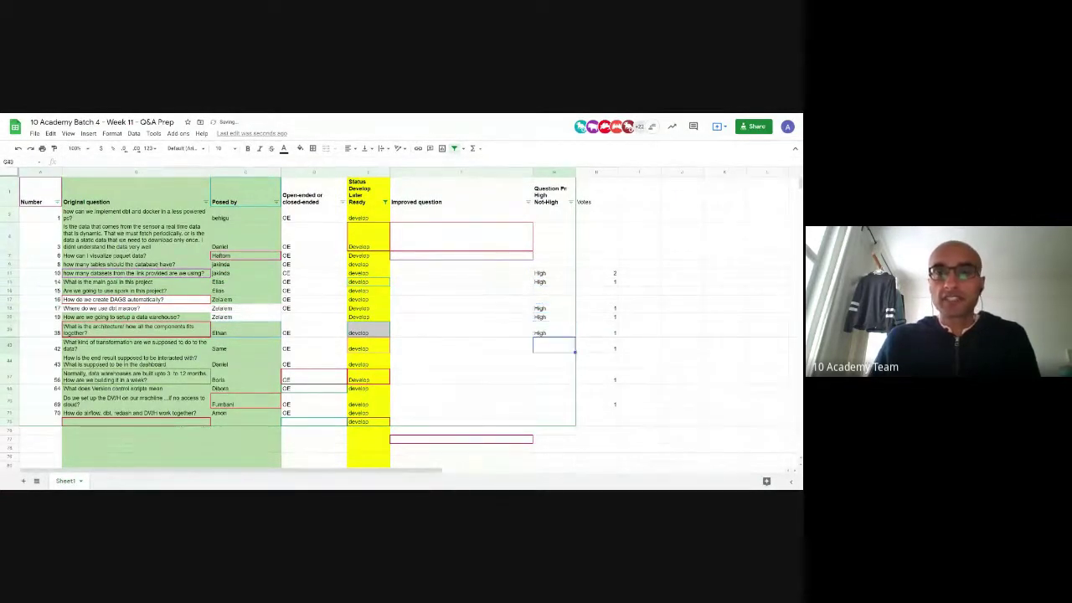
pyautogui.write('High')
pyautogui.press('Return')
pyautogui.press('Down')
pyautogui.write('High')
pyautogui.press('Return')
pyautogui.press('Down')
pyautogui.write('High')
pyautogui.press('Up')
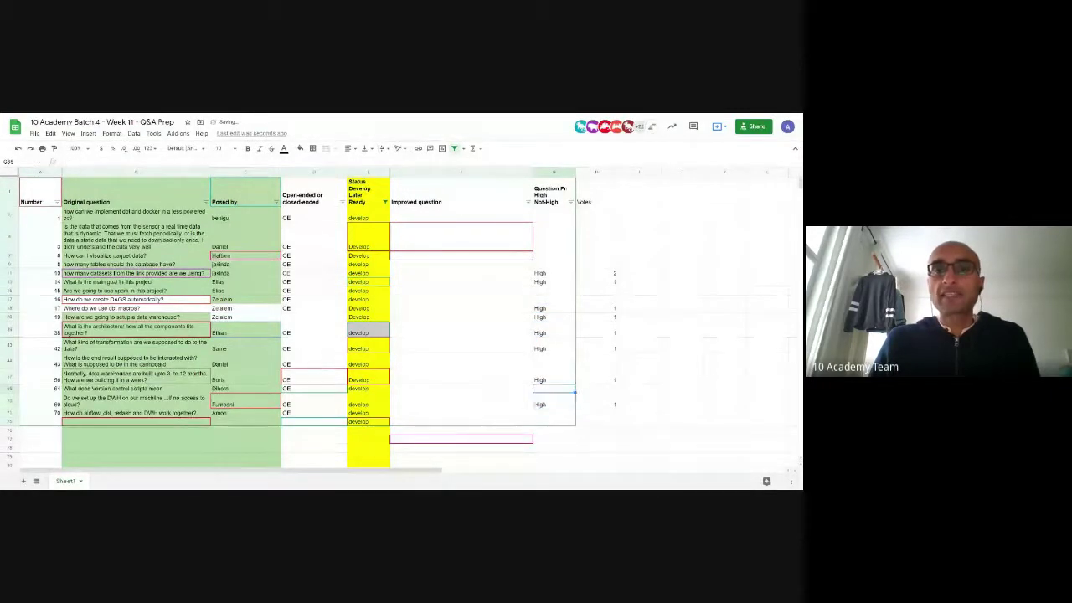
# Filter the Question Priority column to hide blanks and show only the High questions
pyautogui.click(571, 202)
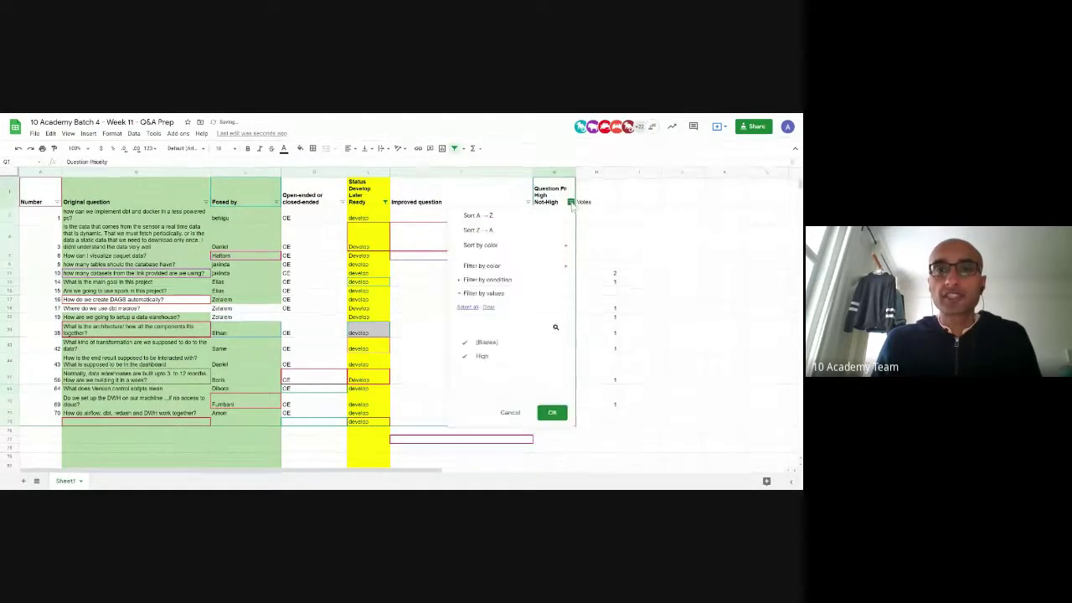
pyautogui.click(486, 343)
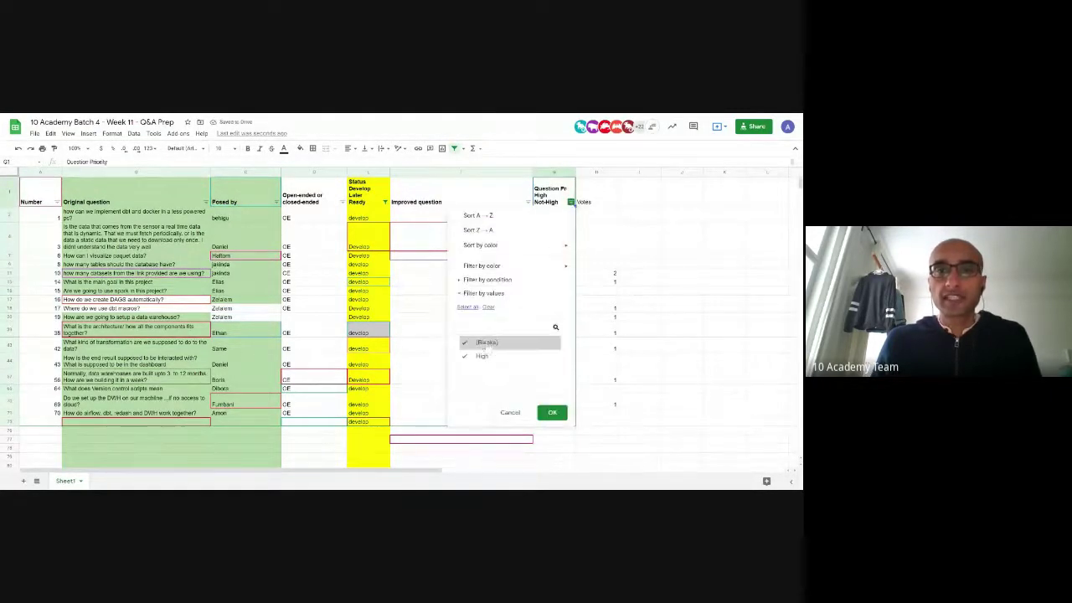
pyautogui.click(552, 412)
# Enter "Are we going to be using all of datasets from the link provided." as the improved question for question 10
pyautogui.click(490, 216)
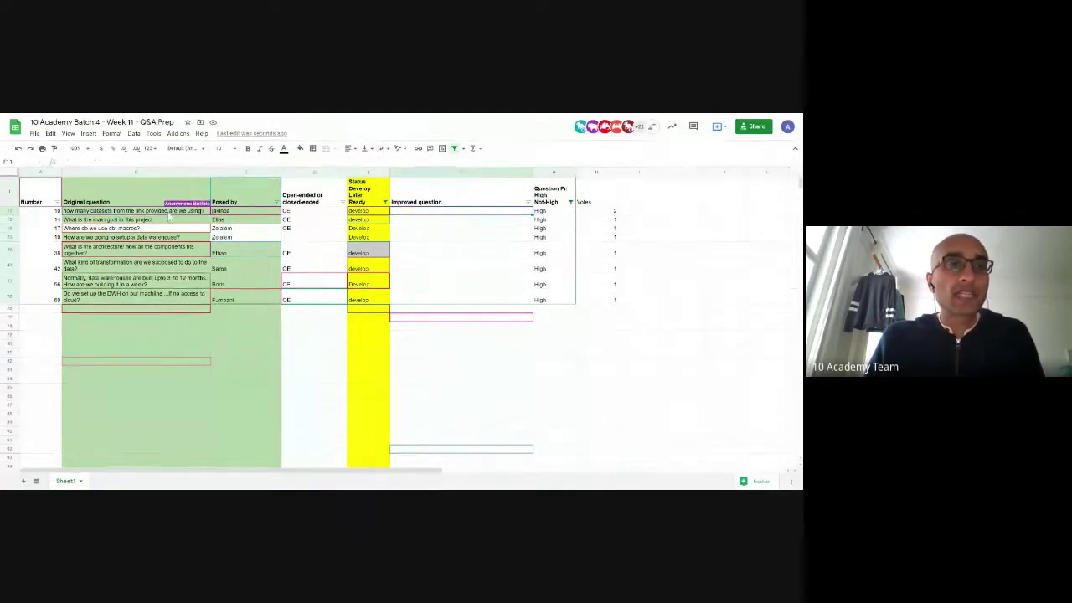
pyautogui.click(172, 211)
pyautogui.click(469, 214)
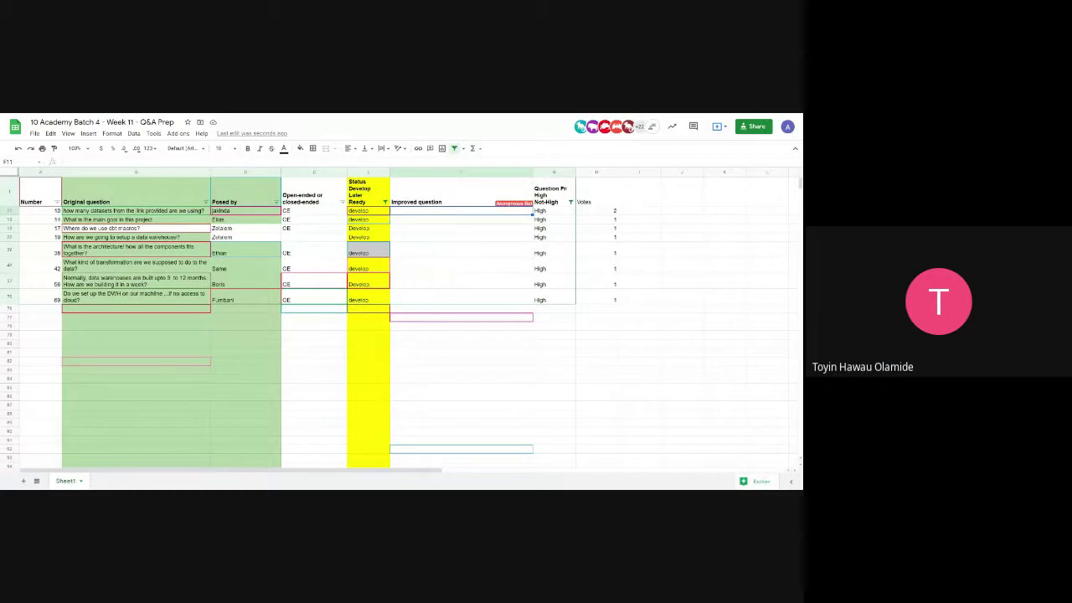
pyautogui.write('Are we goi')
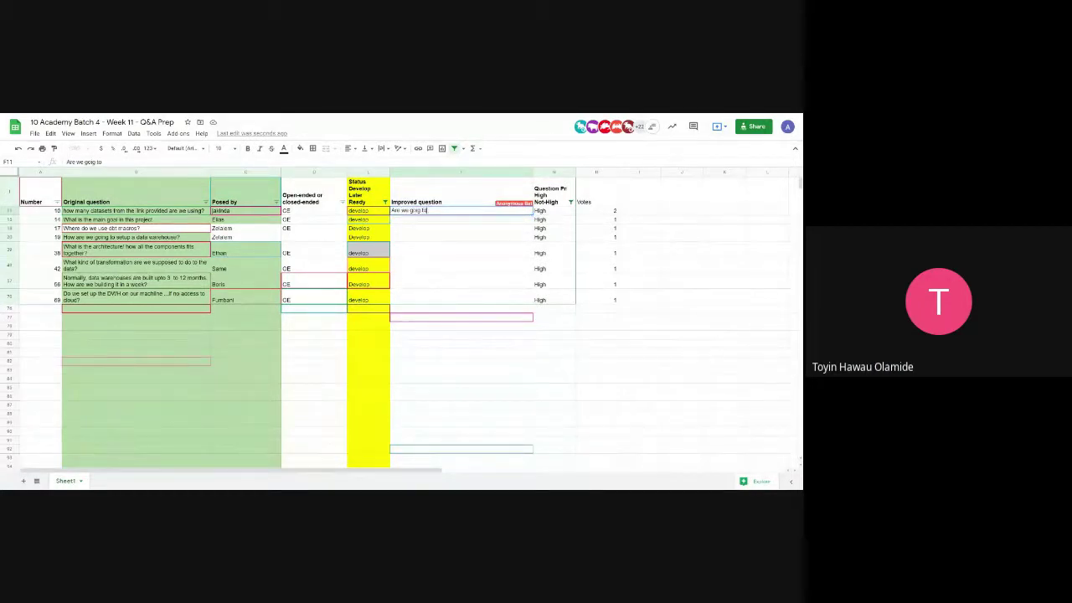
pyautogui.write('ng to be usein')
pyautogui.write('all of')
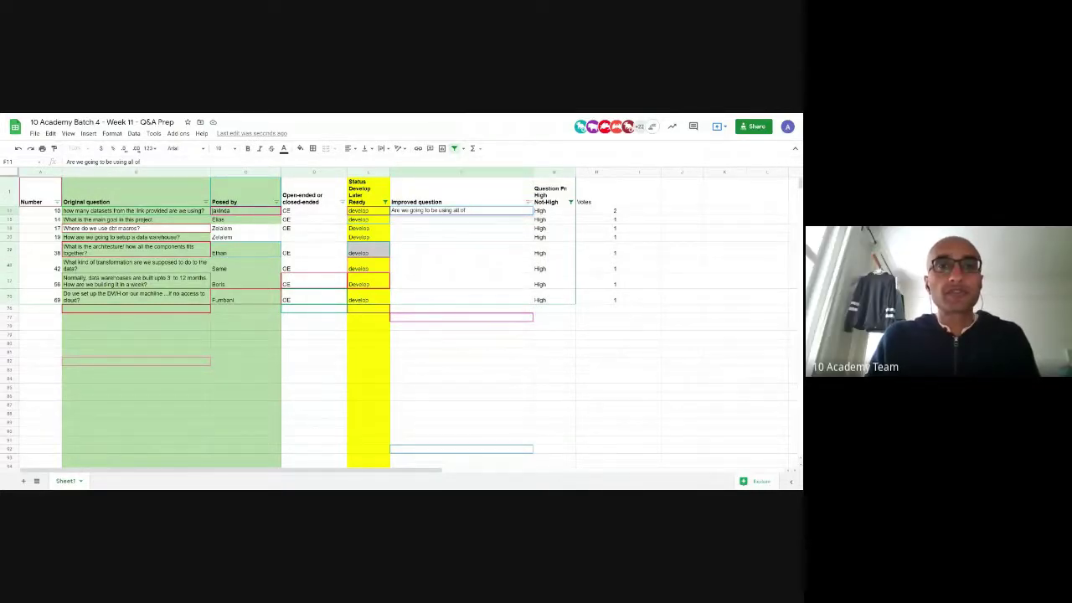
pyautogui.write(' datasets from')
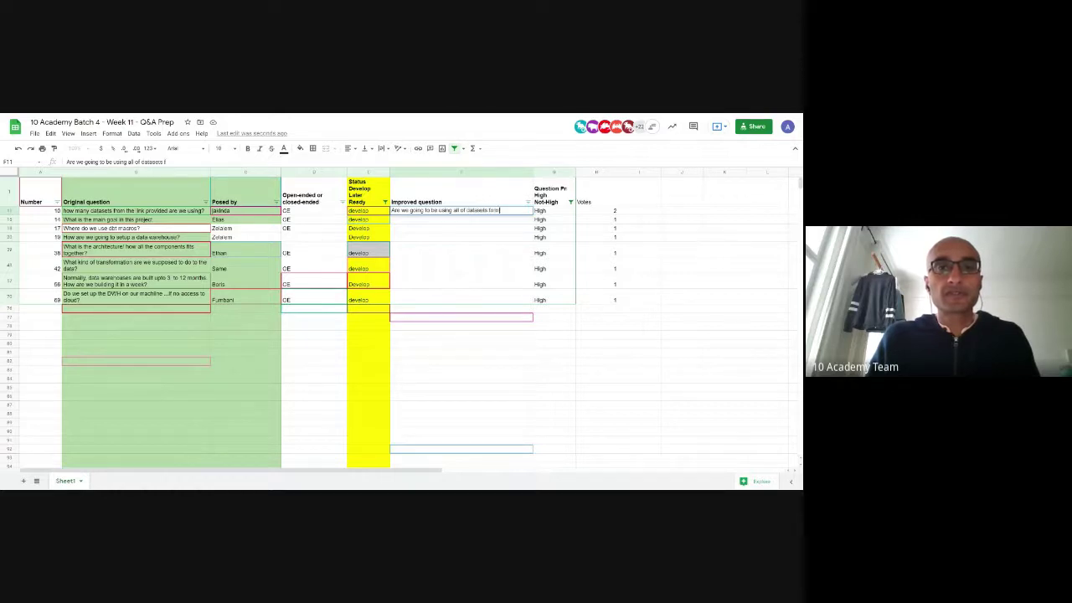
pyautogui.press('BackSpace')
pyautogui.press('BackSpace')
pyautogui.press('BackSpace')
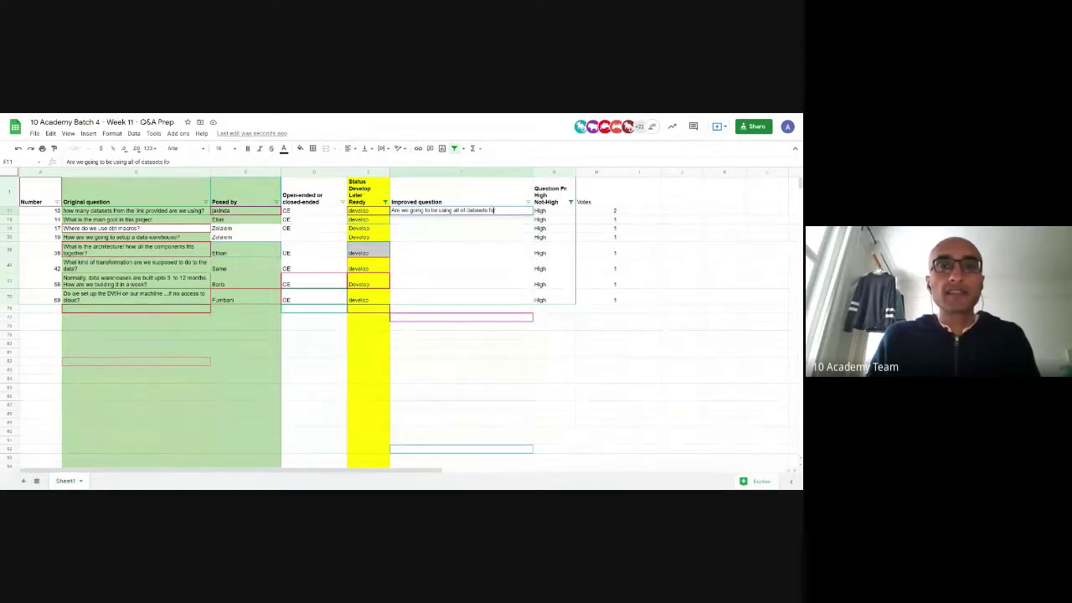
pyautogui.write('link provided')
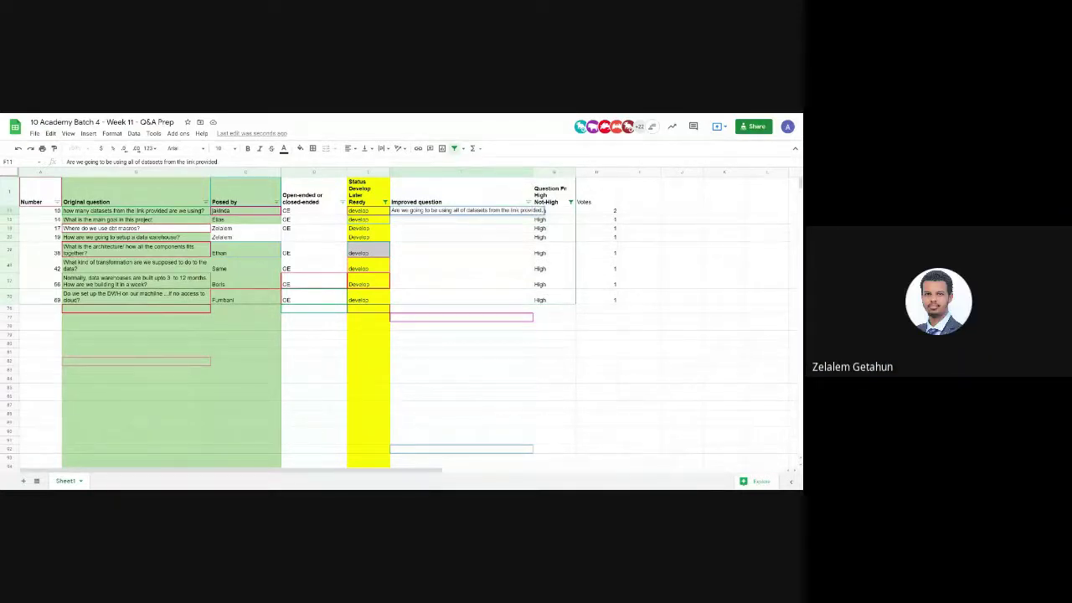
pyautogui.press('Return')
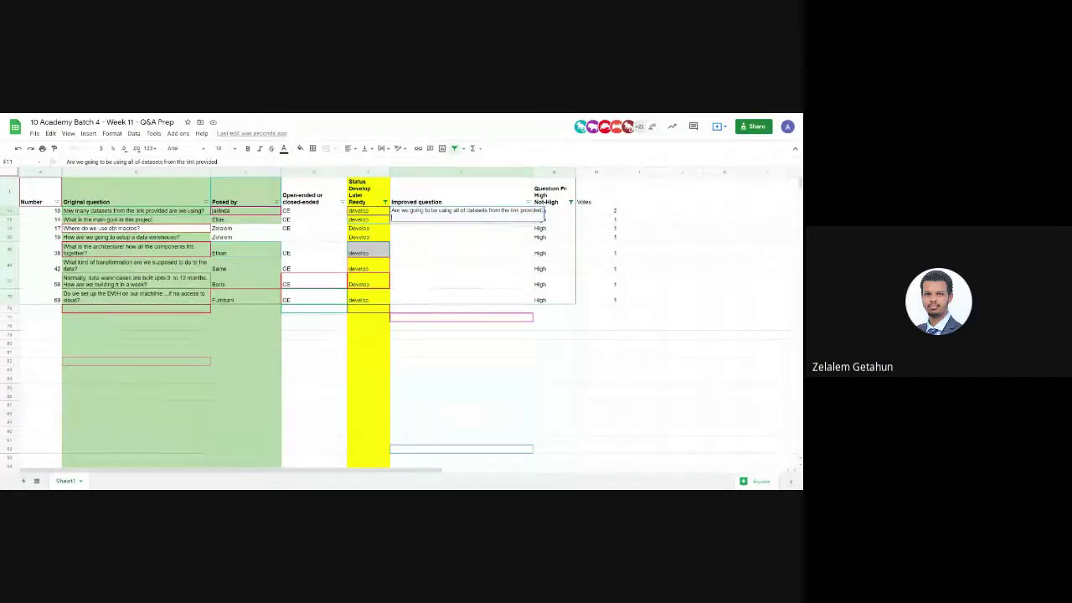
# Add the alternative "Which datasets do we need to use that are provided?" on its own line in question 10's improved question
pyautogui.write('Which datasets do we need')
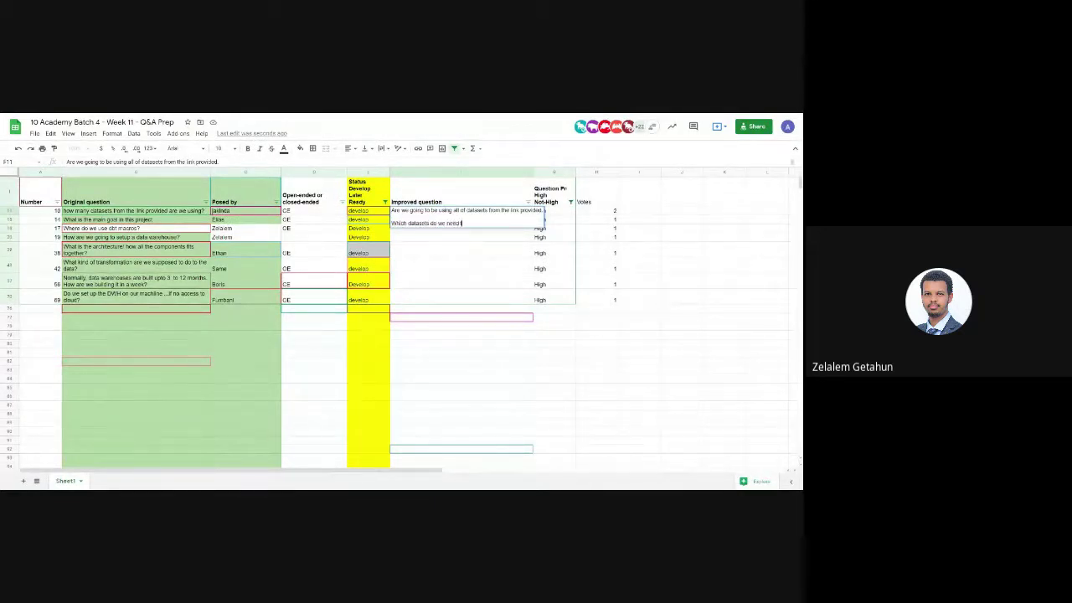
pyautogui.write(' to use that are provided?')
pyautogui.press('Return')
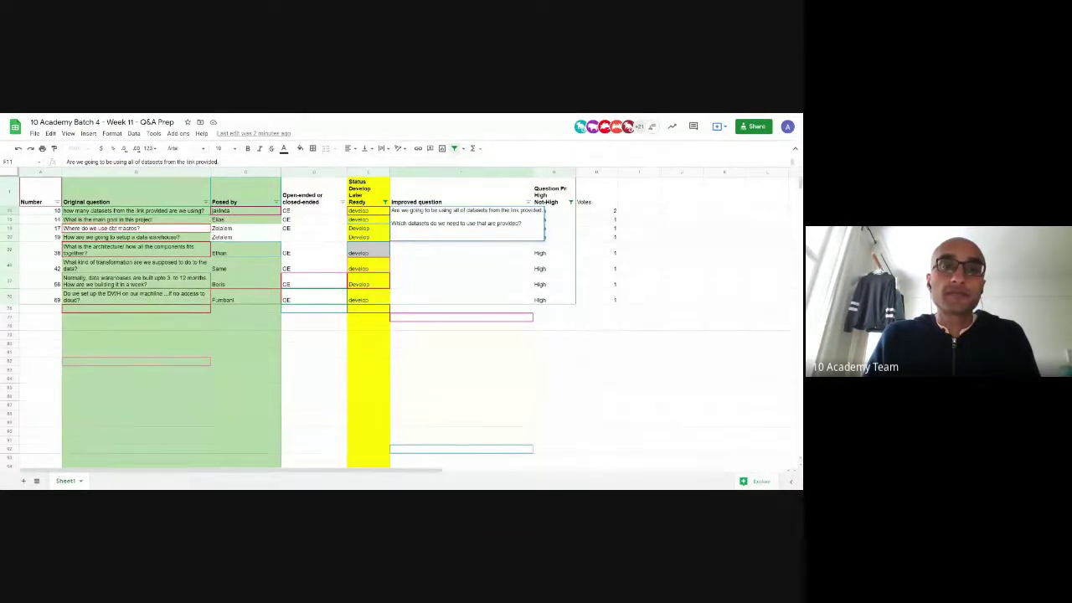
# Add "Which datasets are highest priority to include?" in bold as the last line of question 10's improved question
pyautogui.write('Whic')
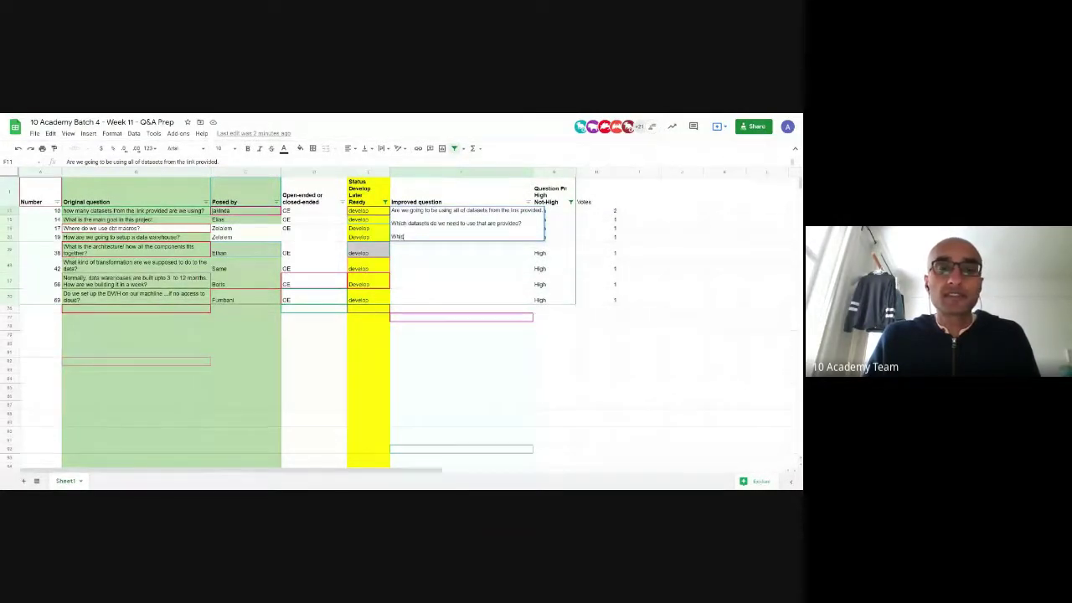
pyautogui.write('h datasets are')
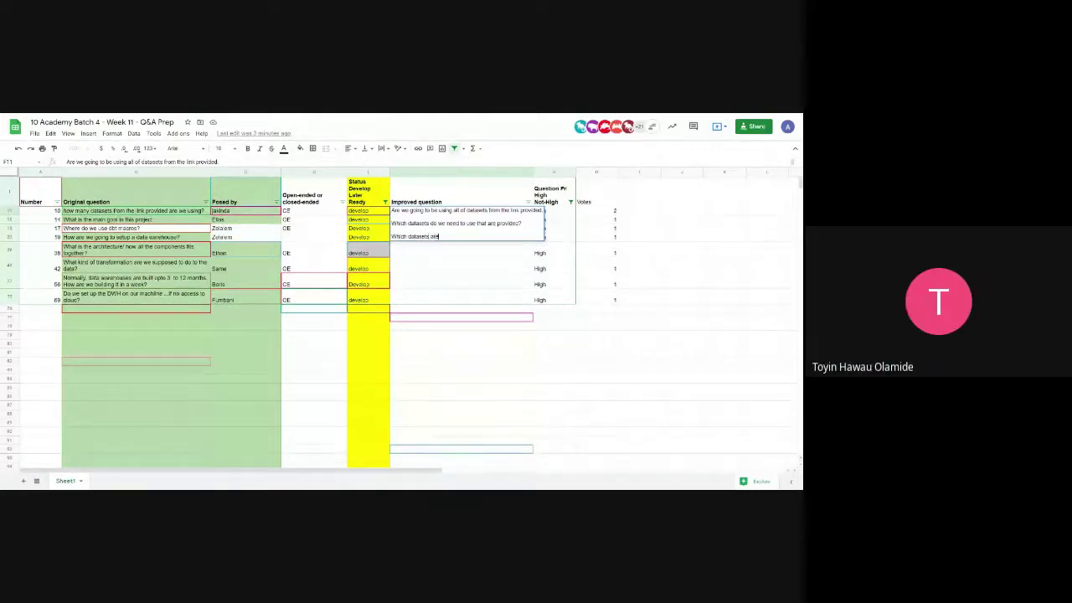
pyautogui.write(' highest priority to include?')
pyautogui.hotkey('shift', 'Home')
pyautogui.hotkey('ctrl', 'b')
pyautogui.press('Return')
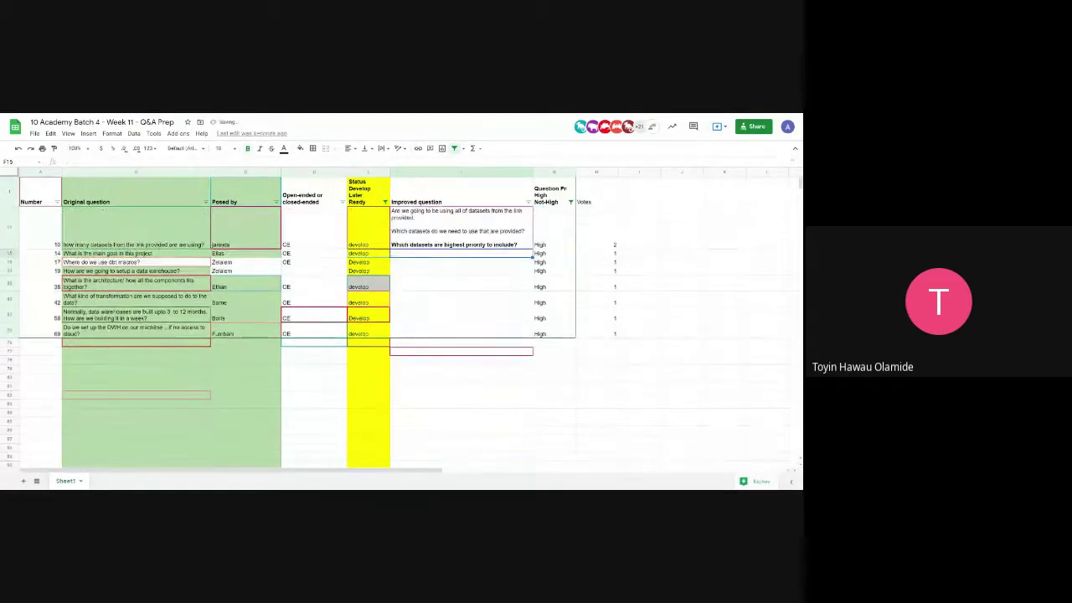
# Enter "What are we expected to have built at the end of this project?" as the improved question for question 14
pyautogui.click(461, 253)
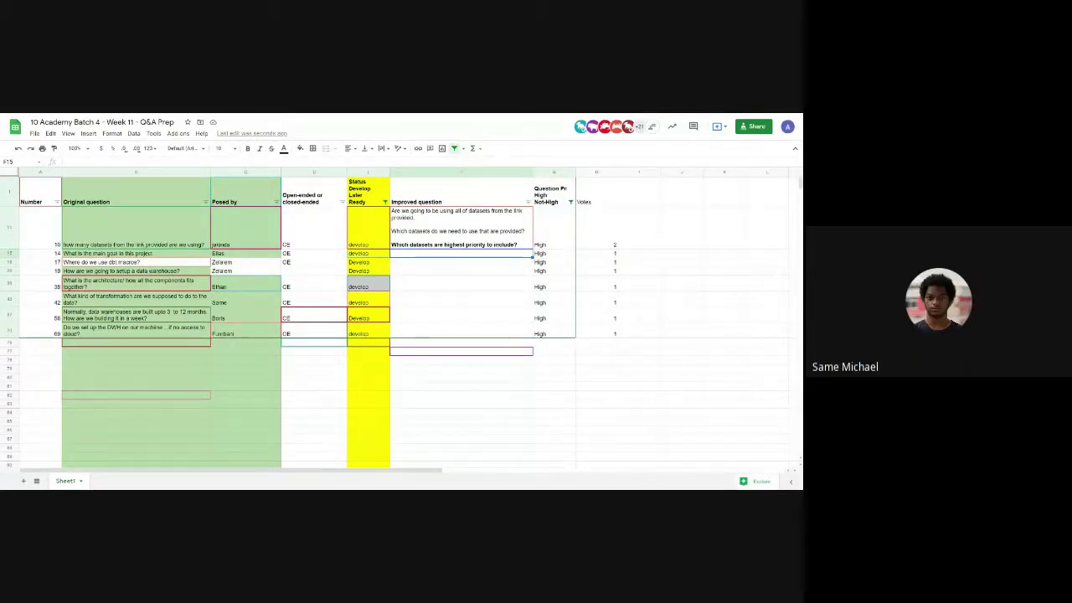
pyautogui.write('What a')
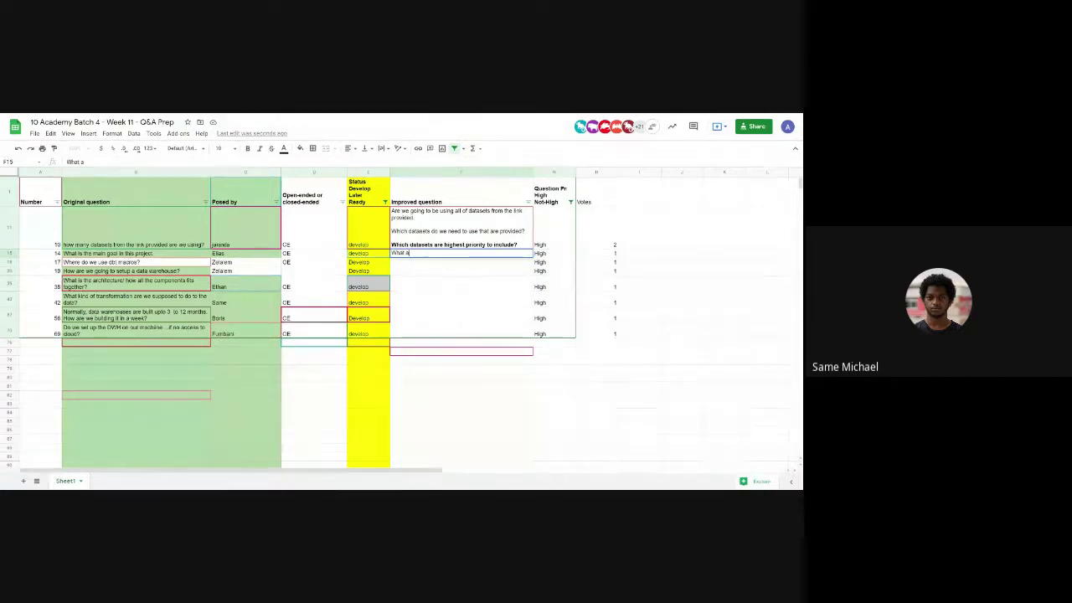
pyautogui.write('re we expec')
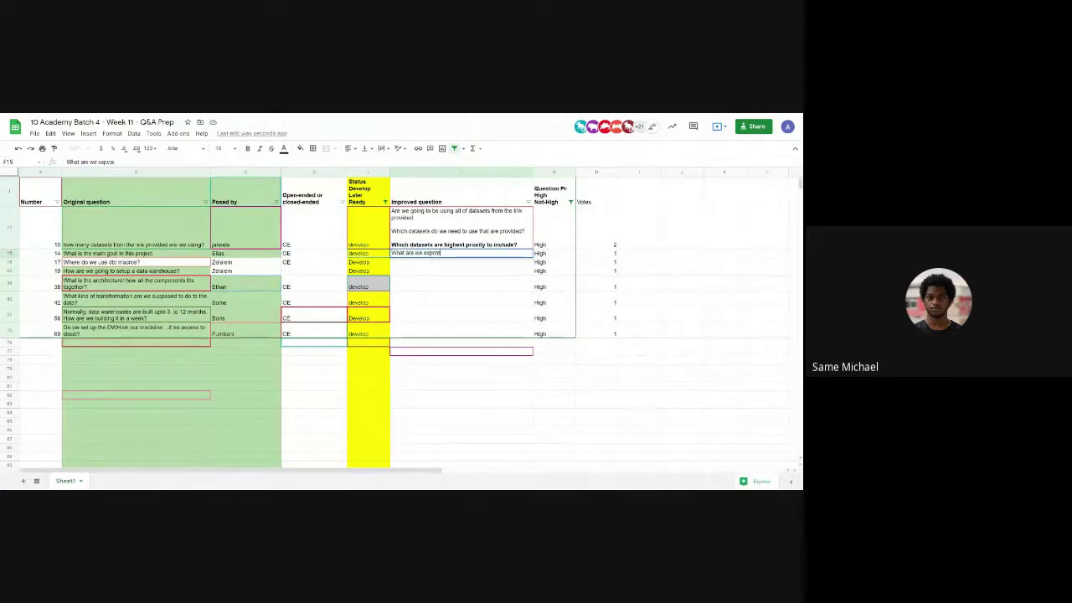
pyautogui.write('ted to have built at the end of this projec')
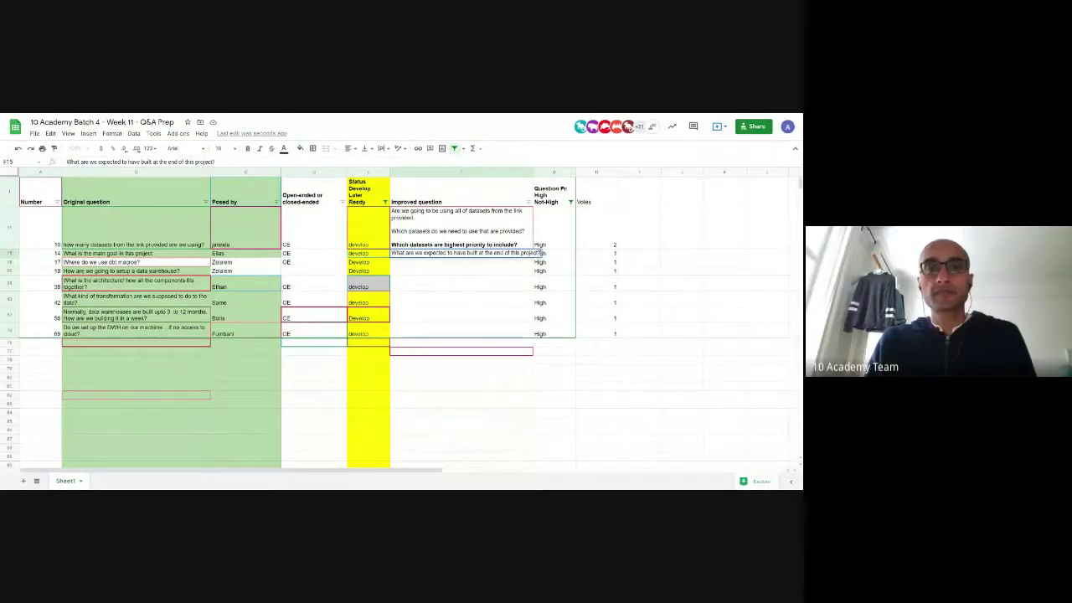
pyautogui.write('t?')
pyautogui.press('Return')
# Add the alternative "What would a successful implementation of this project look like?" on its own line in question 14's improved question
pyautogui.write('W')
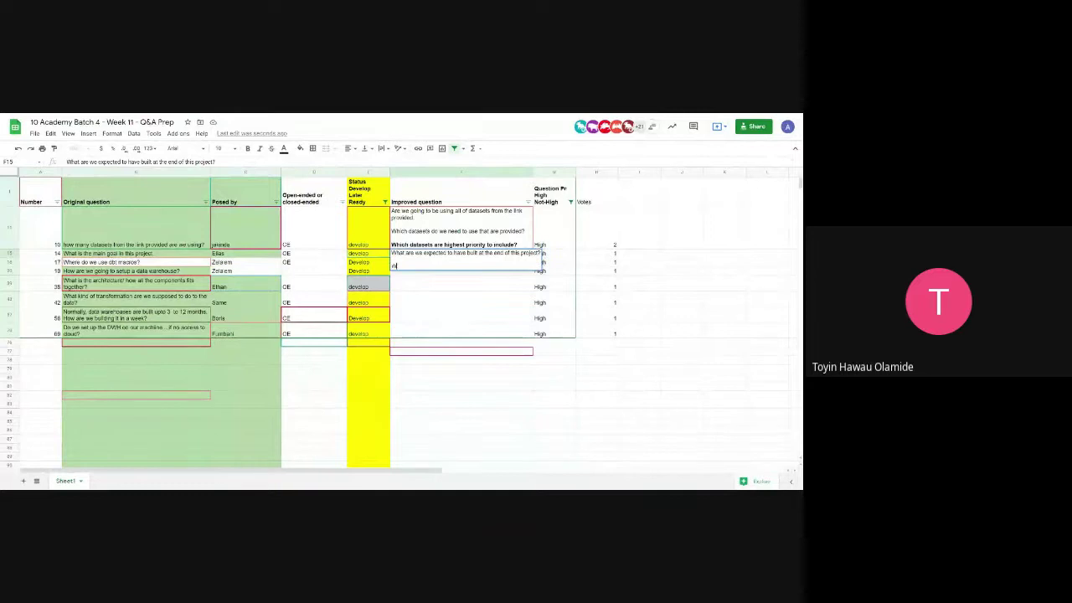
pyautogui.write('hat would a successful implementation of this project')
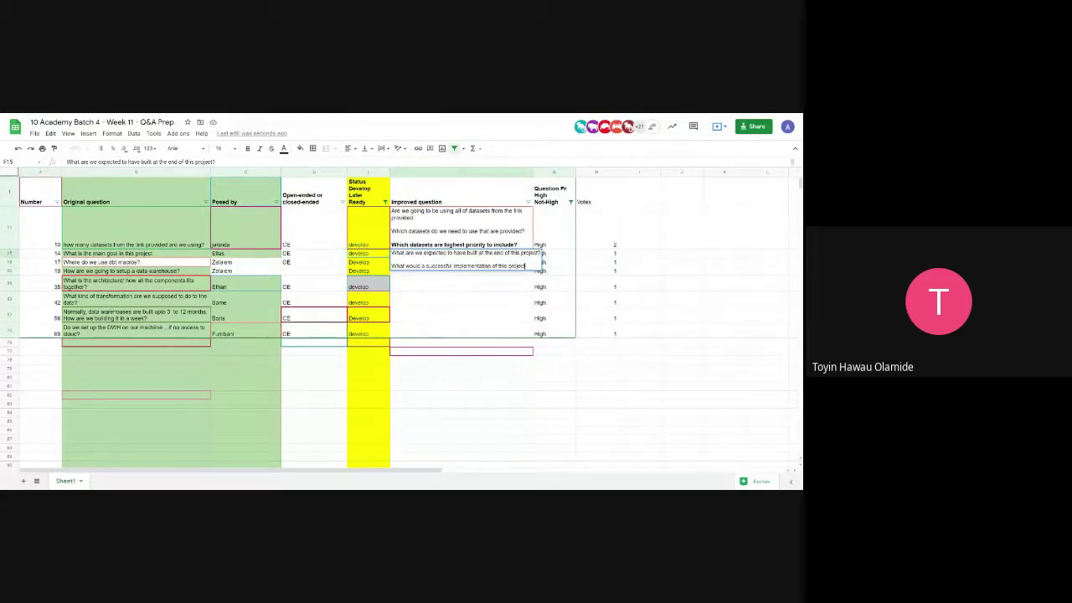
pyautogui.write(' look like?')
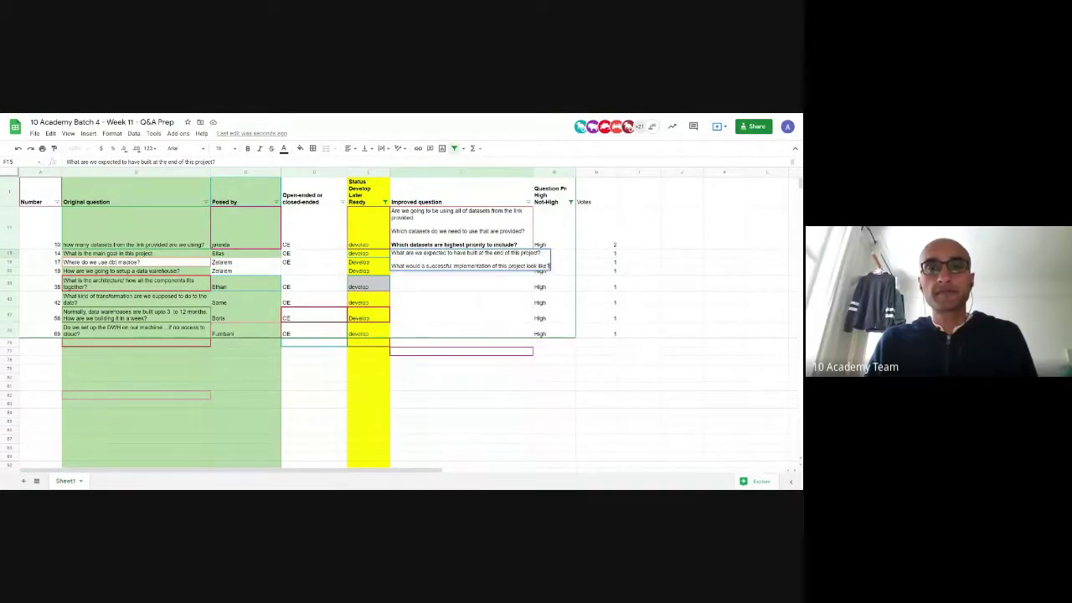
pyautogui.hotkey('alt', 'Return')
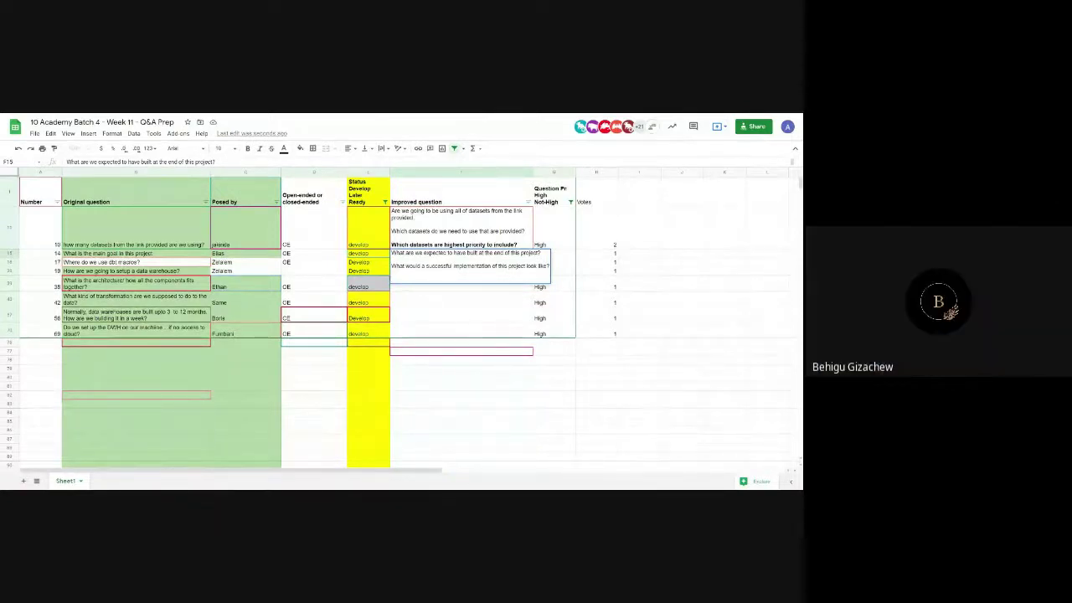
# Add "What are the deliverables of this project?" as the last line of question 14's improved question
pyautogui.write('What are the deliverables of this pr')
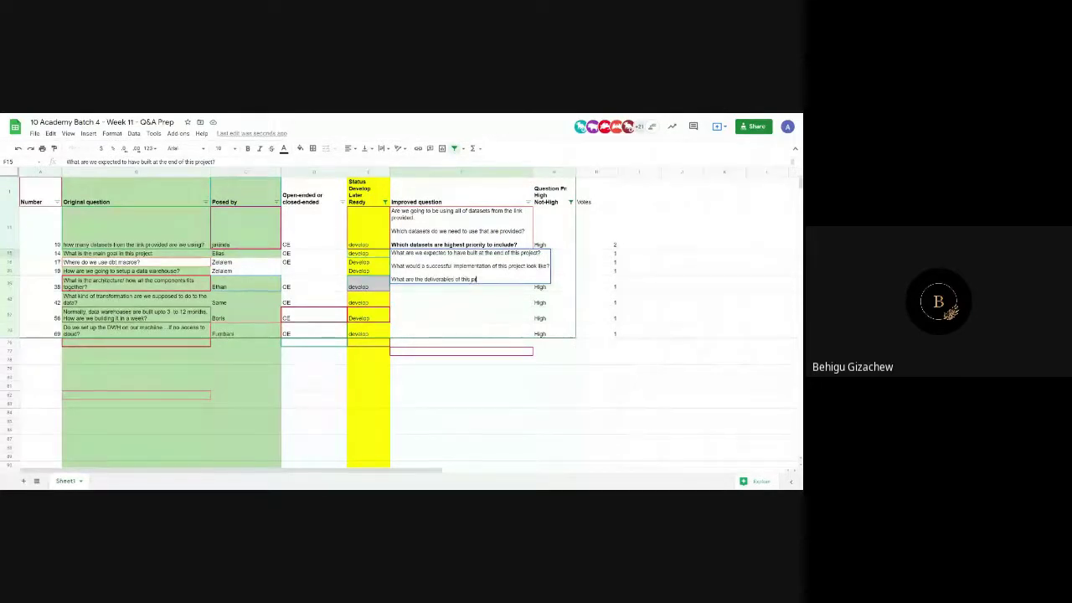
pyautogui.write('oject?')
pyautogui.hotkey('alt', 'Return')
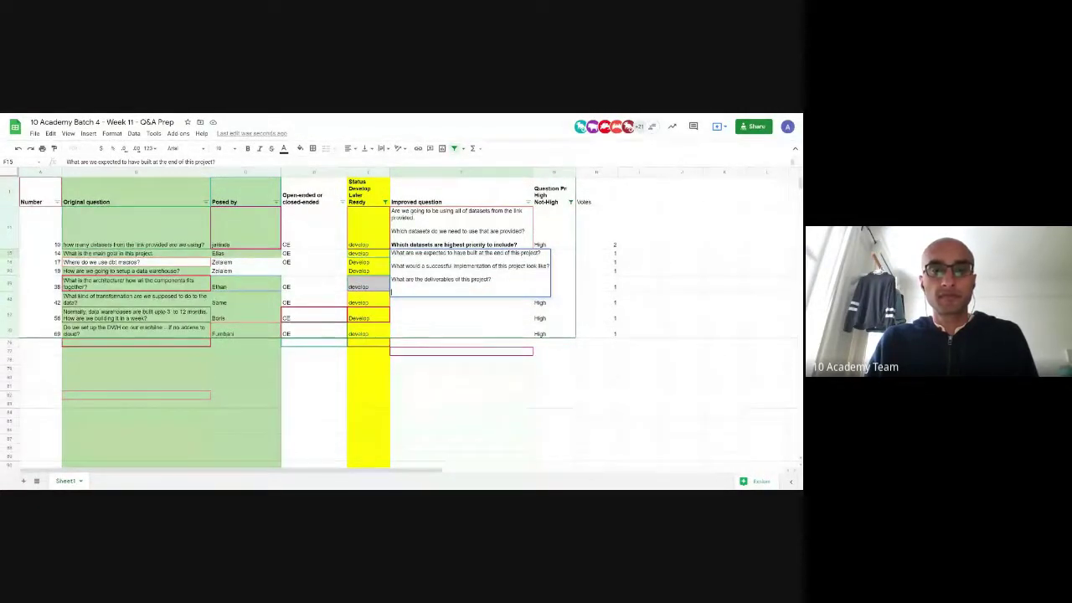
pyautogui.press('BackSpace')
pyautogui.press('BackSpace')
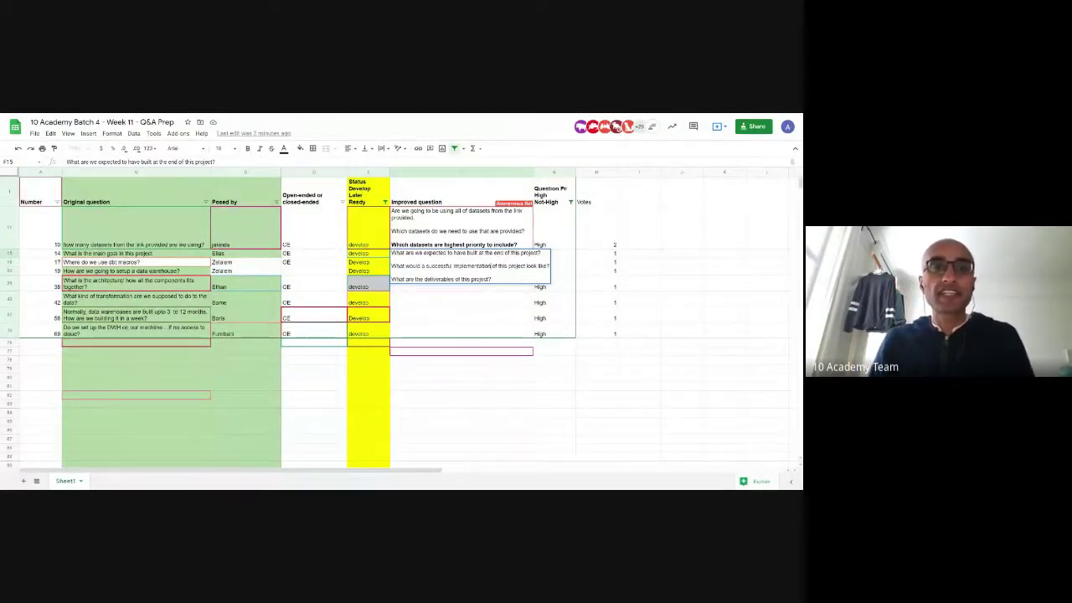
# Make the line about a successful implementation bold in question 14's improved question and finish editing the cell
pyautogui.tripleClick(470, 265)
pyautogui.hotkey('ctrl', 'b')
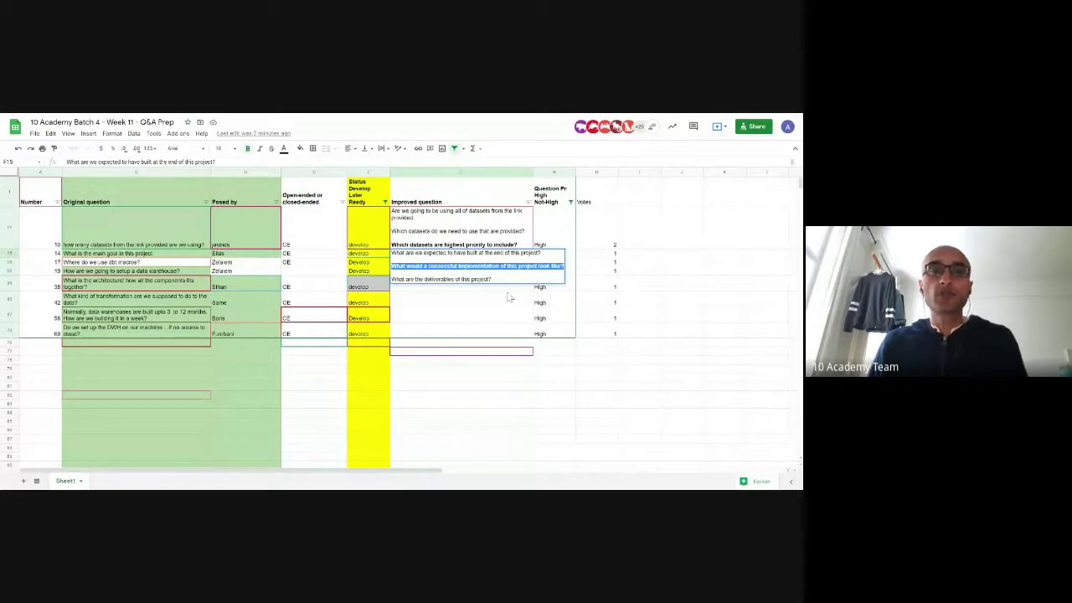
pyautogui.press('Return')
pyautogui.click(509, 296)
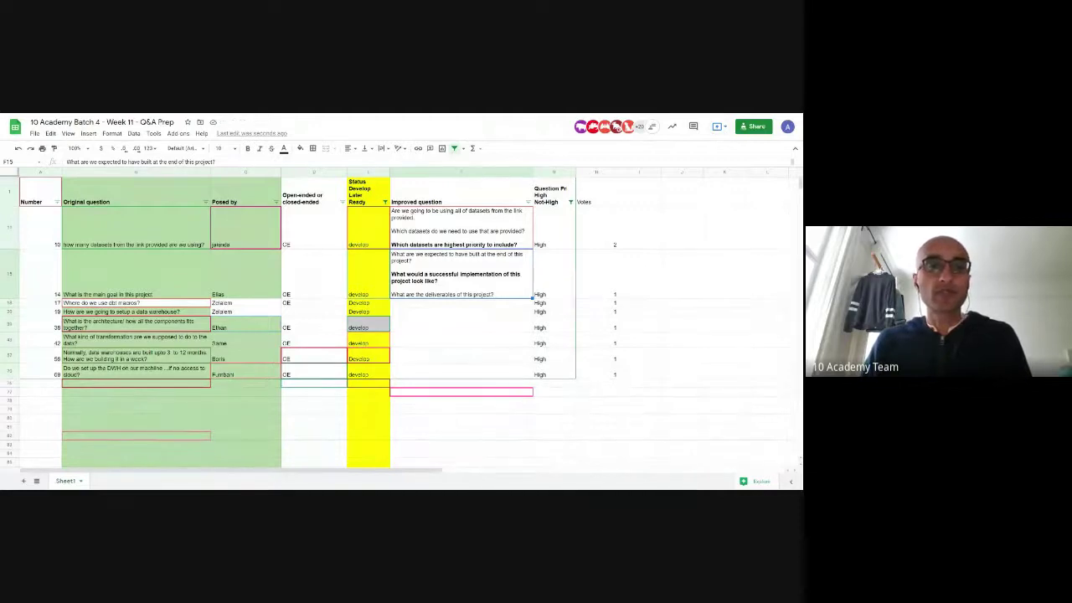
# Enter "How do we use dbt macros in this project?" as the improved question for question 17
pyautogui.click(460, 302)
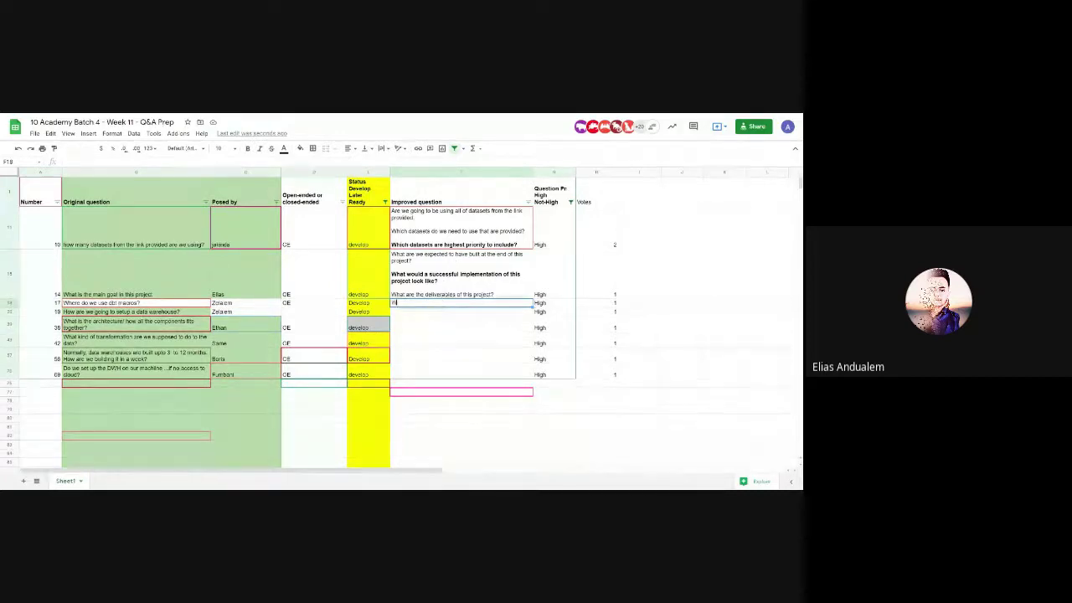
pyautogui.write('Wh')
pyautogui.press('BackSpace')
pyautogui.press('BackSpace')
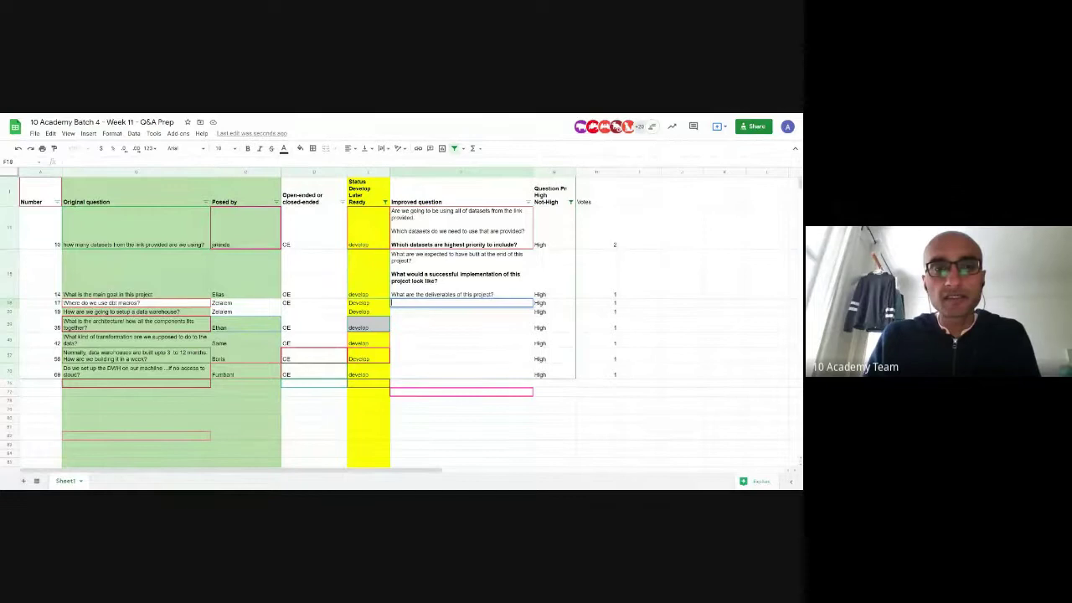
pyautogui.write('How')
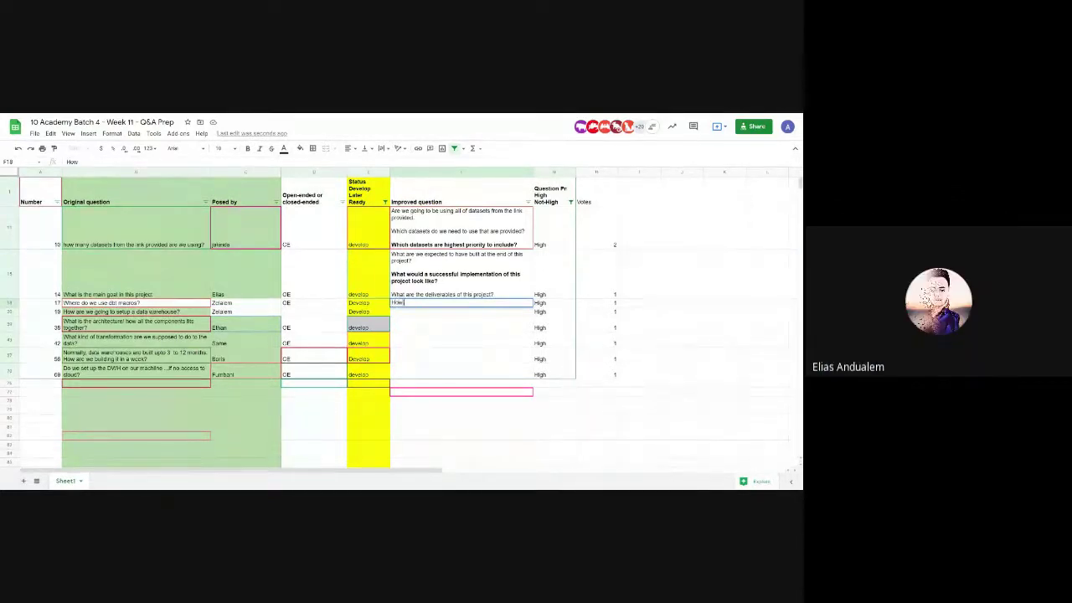
pyautogui.write(' do we use dbt marc')
pyautogui.write('os in this')
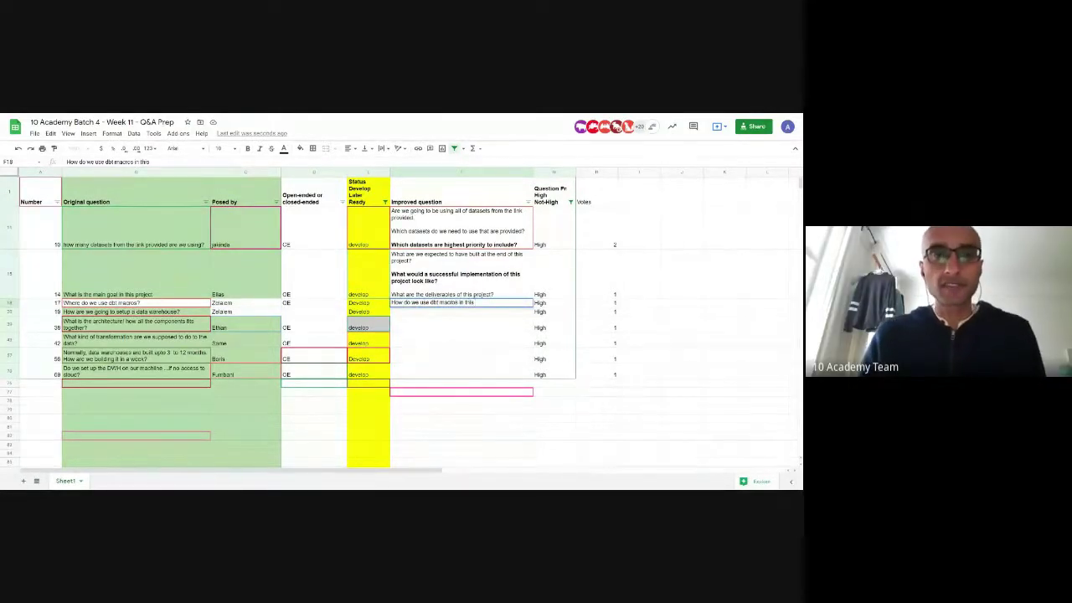
pyautogui.write(' project?')
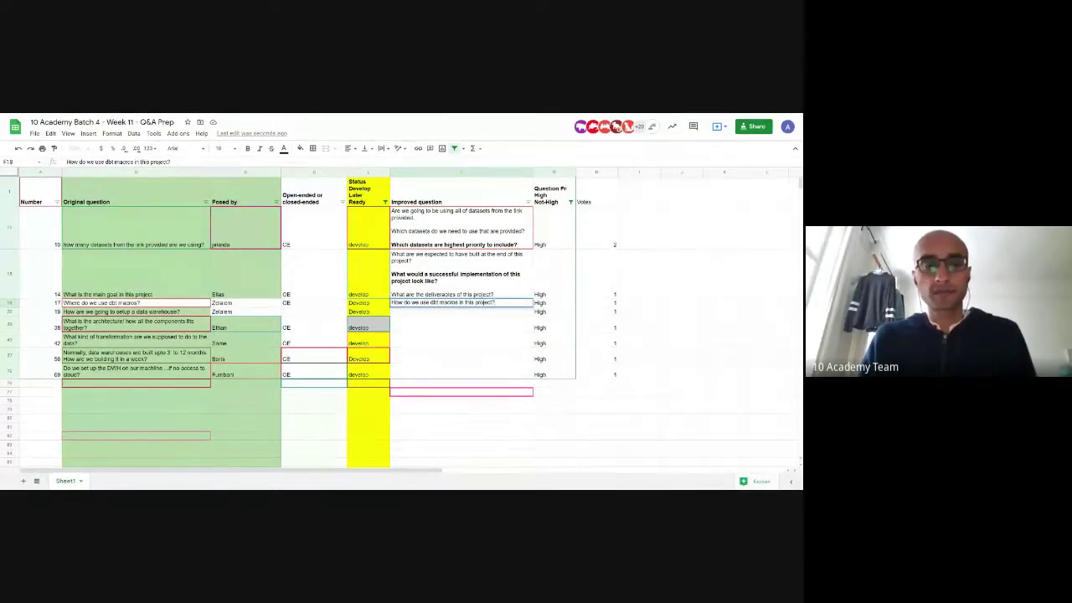
# Make question 17's improved question about dbt macros bold and finish editing the cell
pyautogui.press('Return')
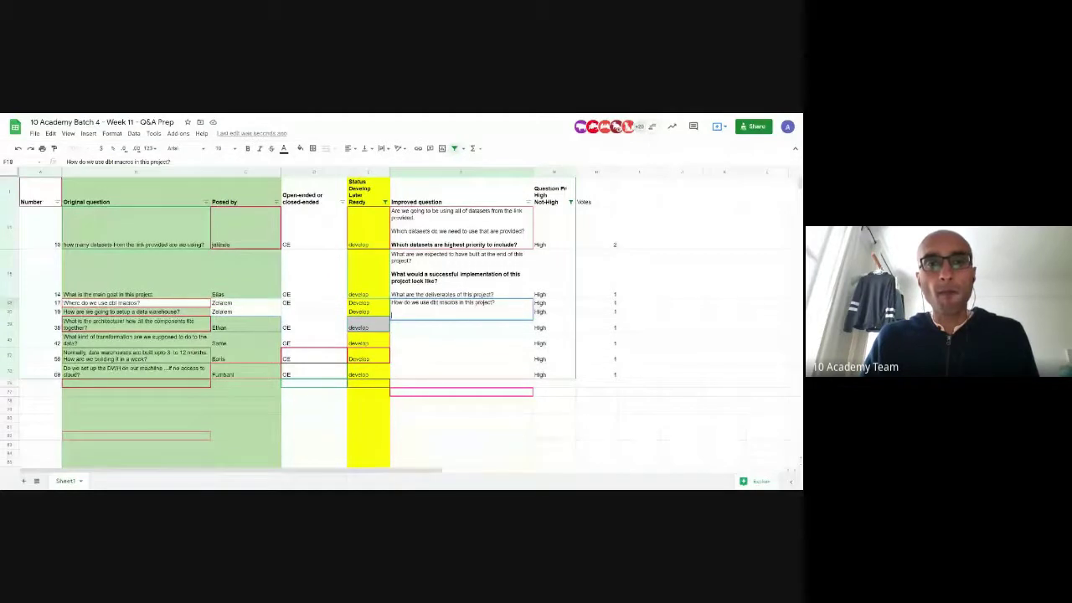
pyautogui.press('Up')
pyautogui.press('Return')
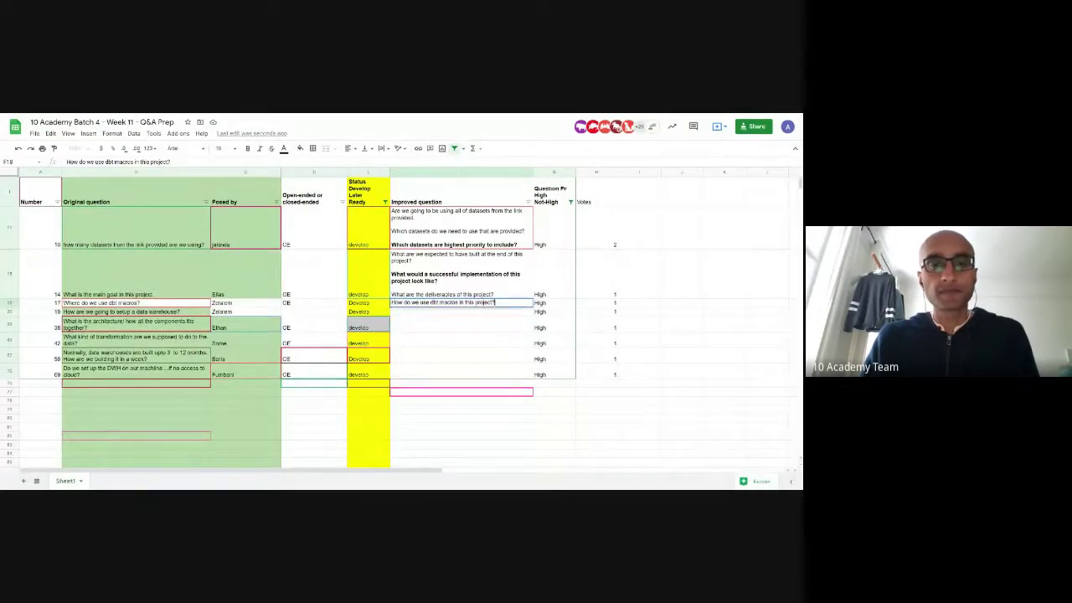
pyautogui.hotkey('ctrl', 'b')
pyautogui.press('Return')
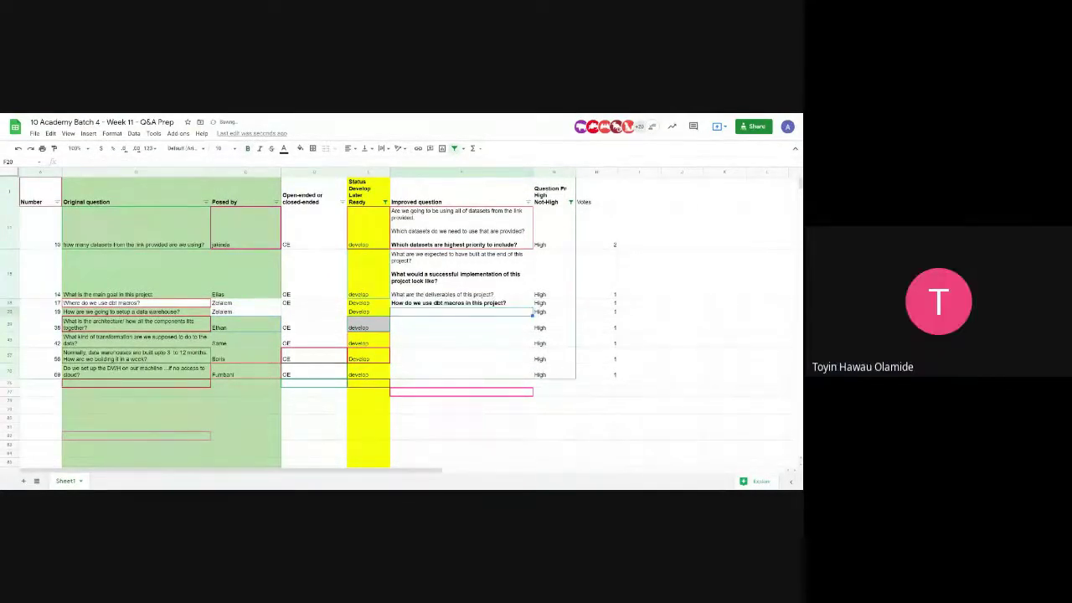
# Add "At what stage do we use dbt?" as a second line in question 17's improved question
pyautogui.press('Up')
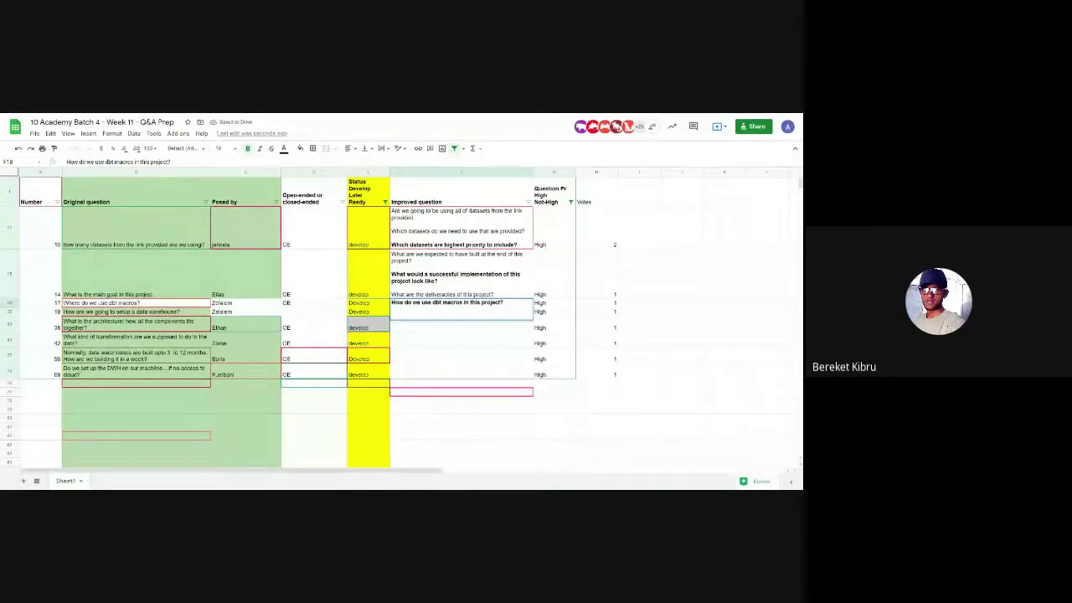
pyautogui.write('W')
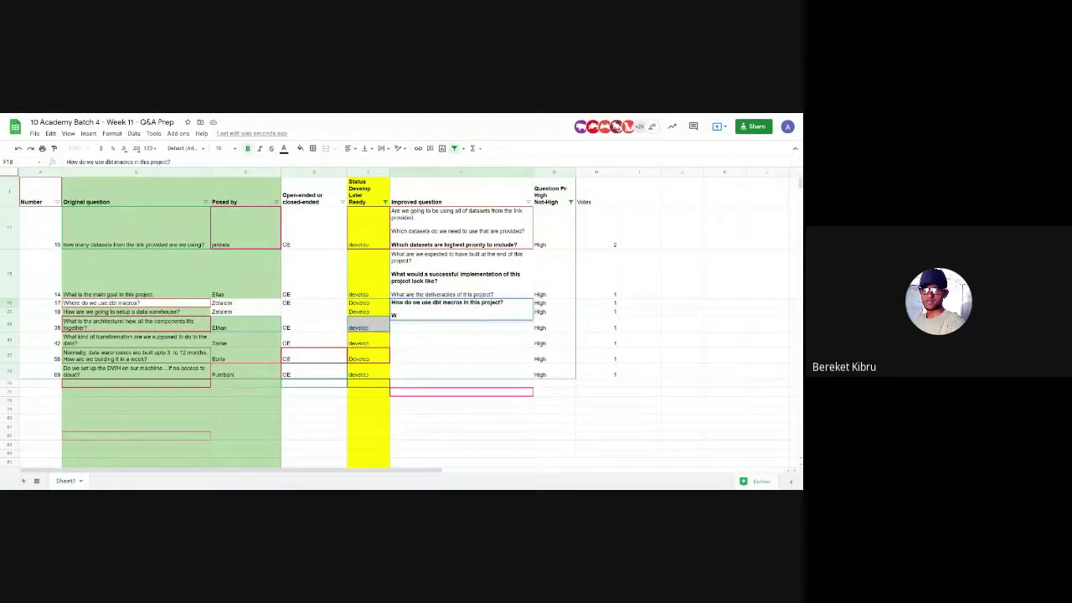
pyautogui.press('BackSpace')
pyautogui.write('At what stage we')
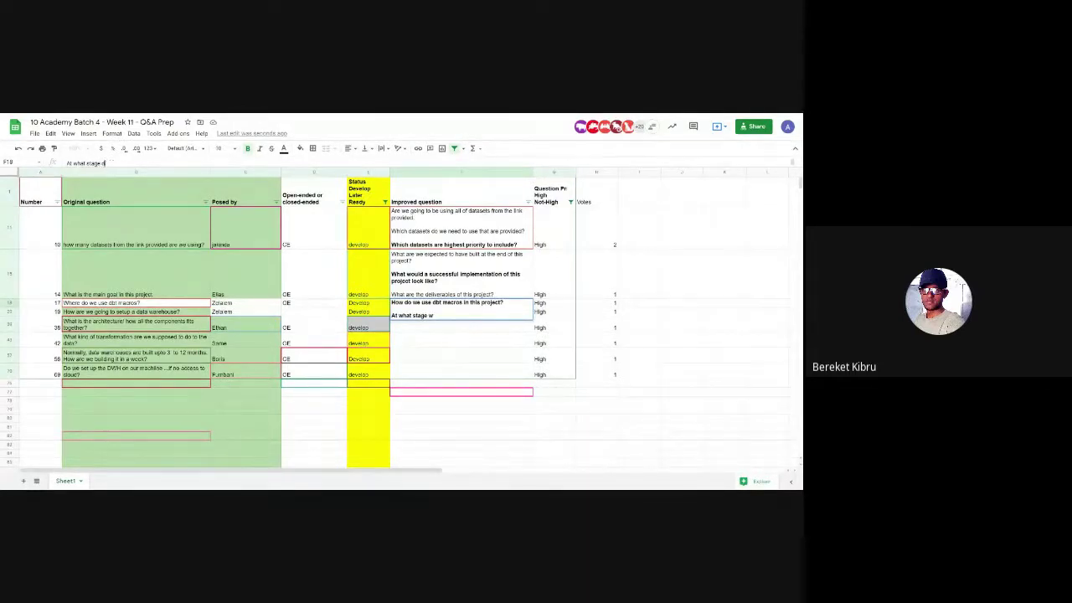
pyautogui.press('BackSpace')
pyautogui.write('do we use dbt?')
pyautogui.hotkey('alt', 'Return')
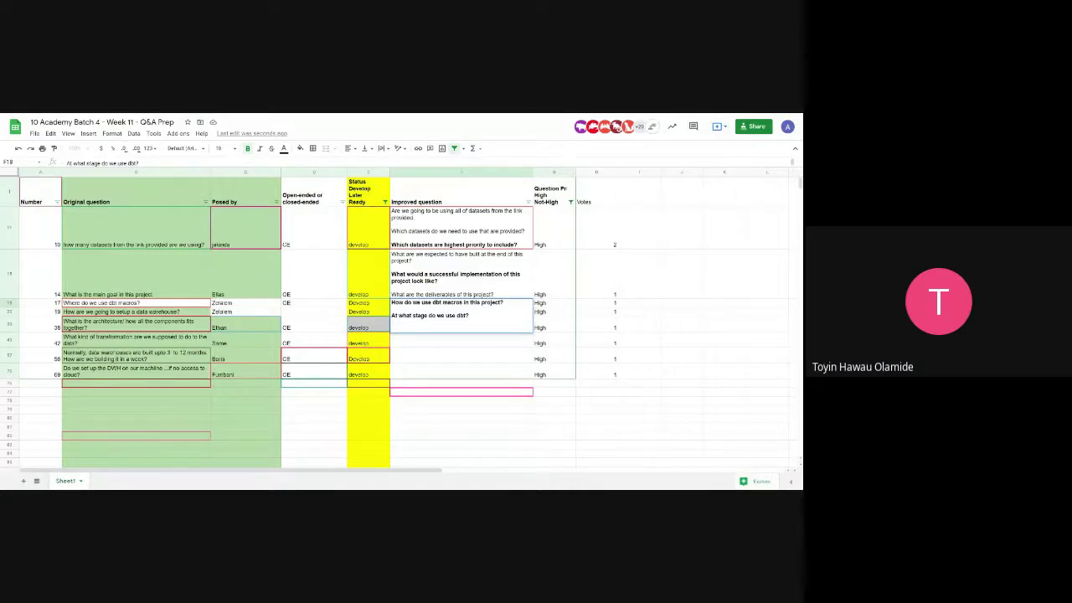
# Add "What is the significance of dbt macros in the implementation of this project?" as the third line of question 17's improved question
pyautogui.write('What is the significan')
pyautogui.write('t')
pyautogui.write('e of dbt macros')
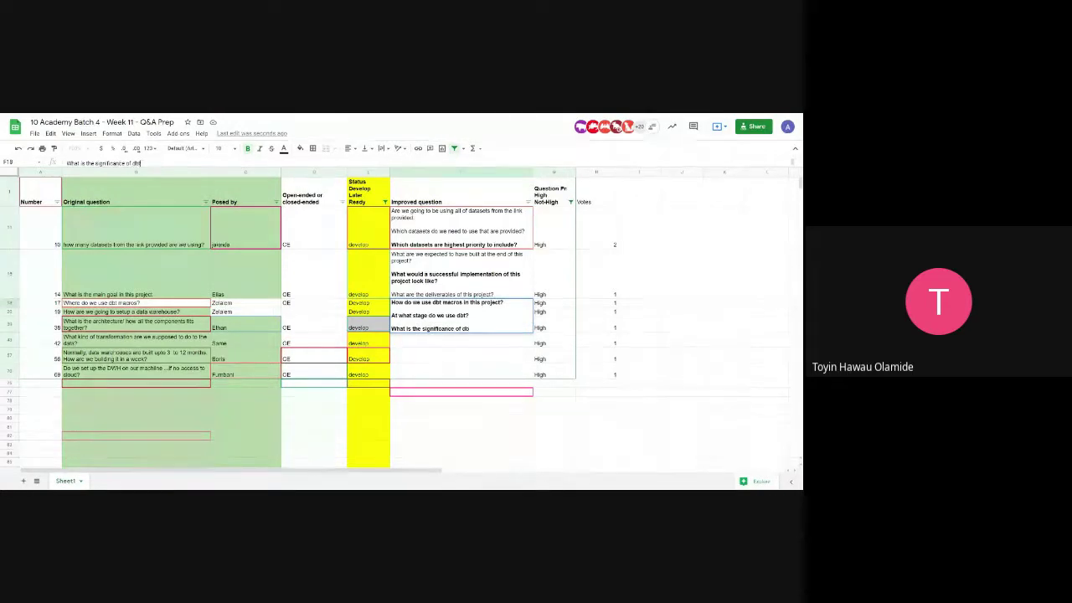
pyautogui.write(' in the')
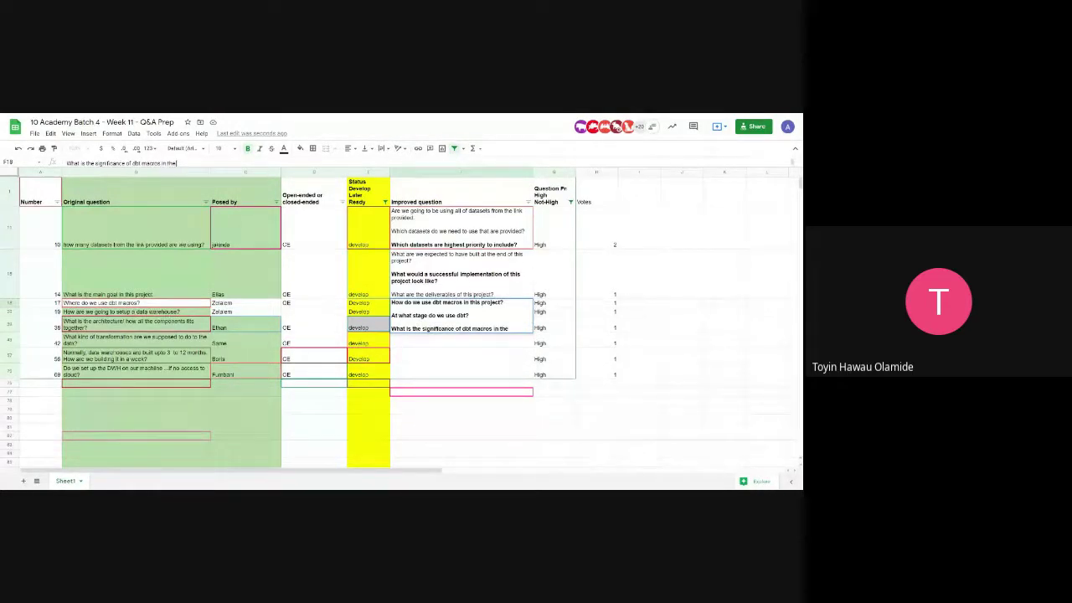
pyautogui.write(' implementation of this project?')
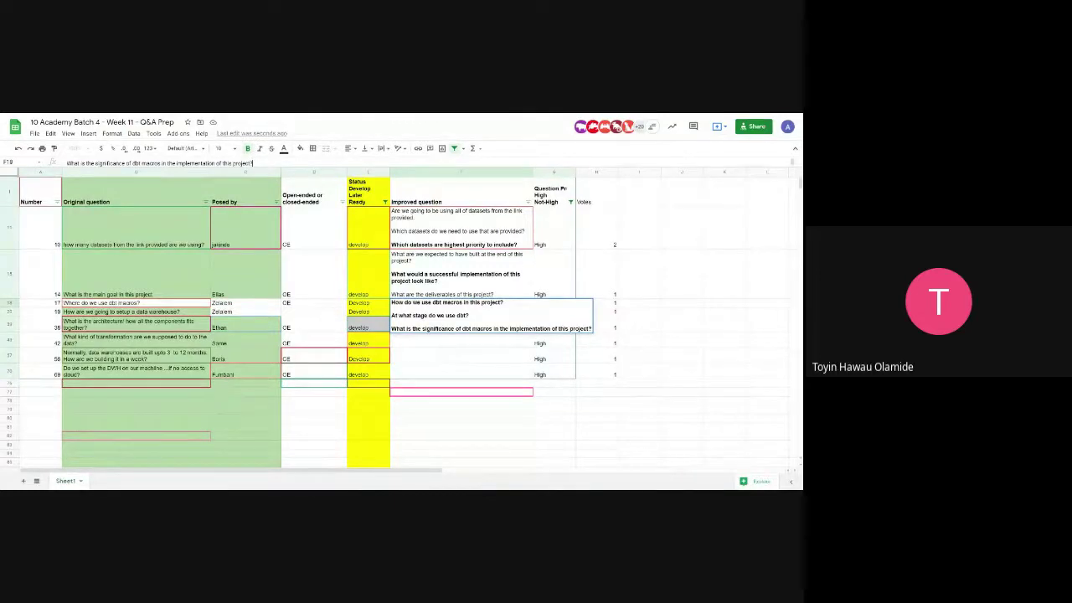
# Change question 17's second alternative to "At what stage do we use dbt macros?", remove the bold from the cell's text and finish editing
pyautogui.click(463, 343)
pyautogui.click(462, 337)
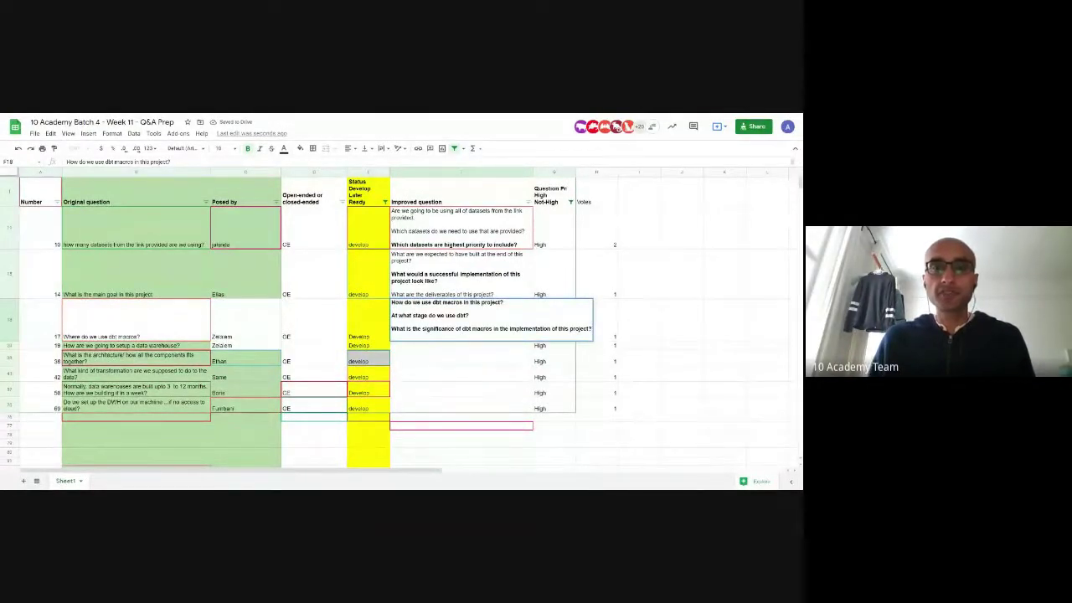
pyautogui.write('macros')
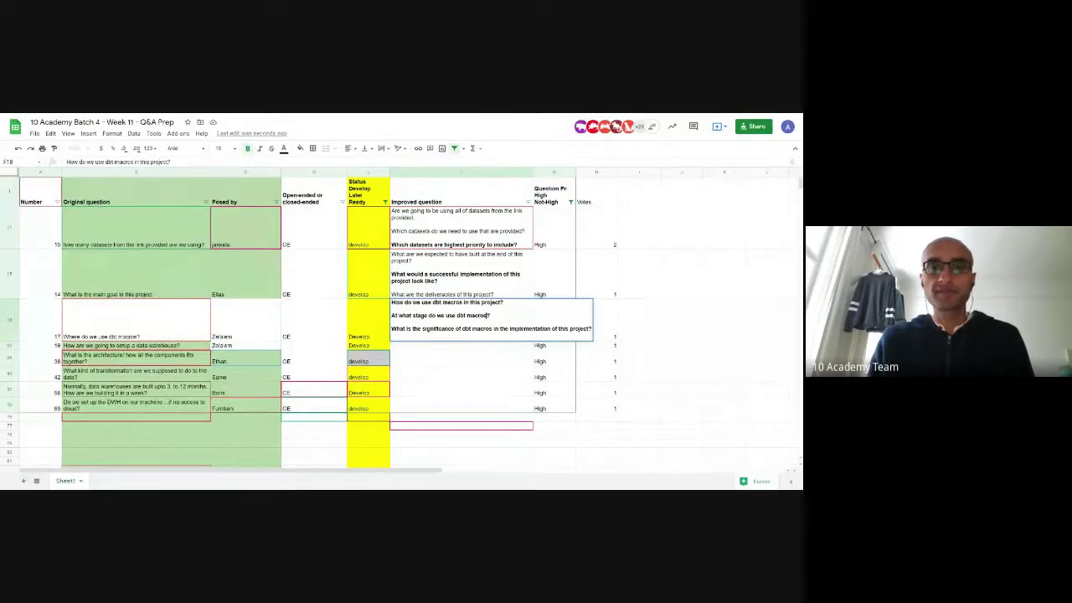
pyautogui.press('Return')
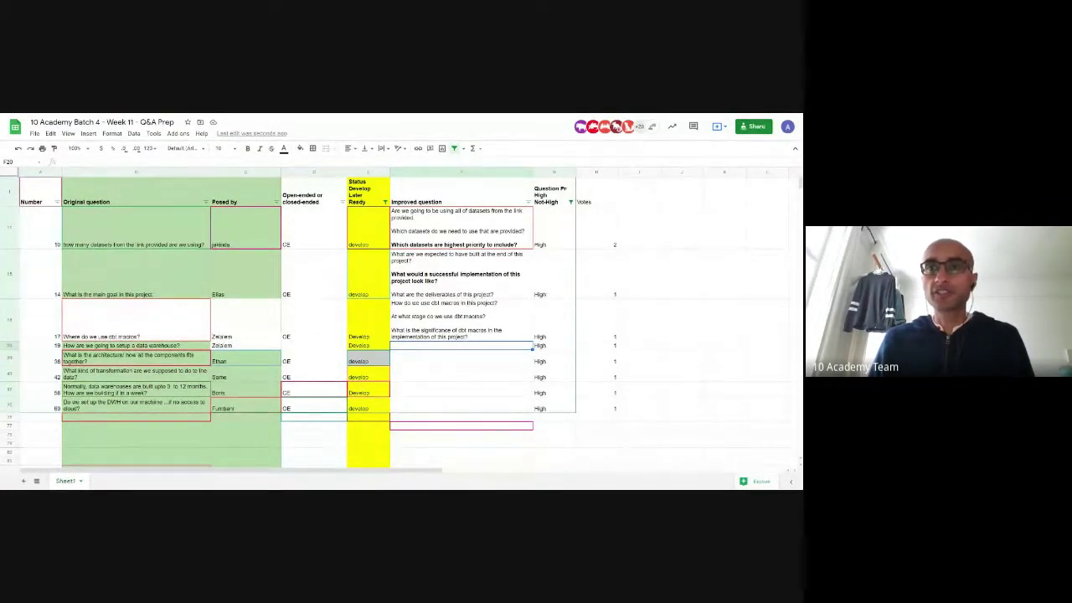
# Enter "How do we set up a data warehouse locally?" as the first line of question 19's improved question
pyautogui.hotkey('ctrl', '+')
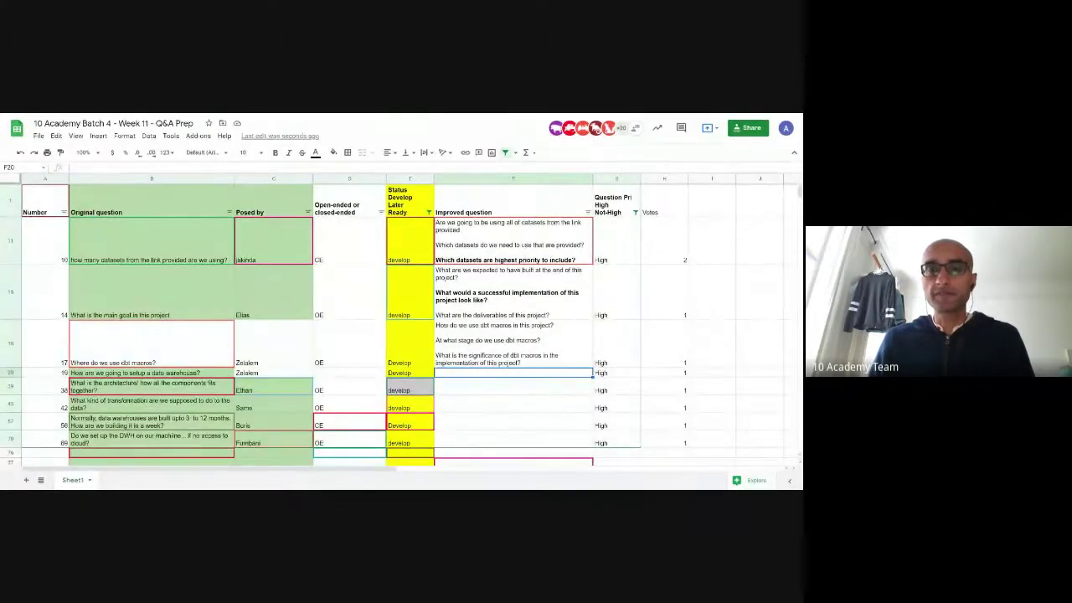
pyautogui.hotkey('ctrl', '+')
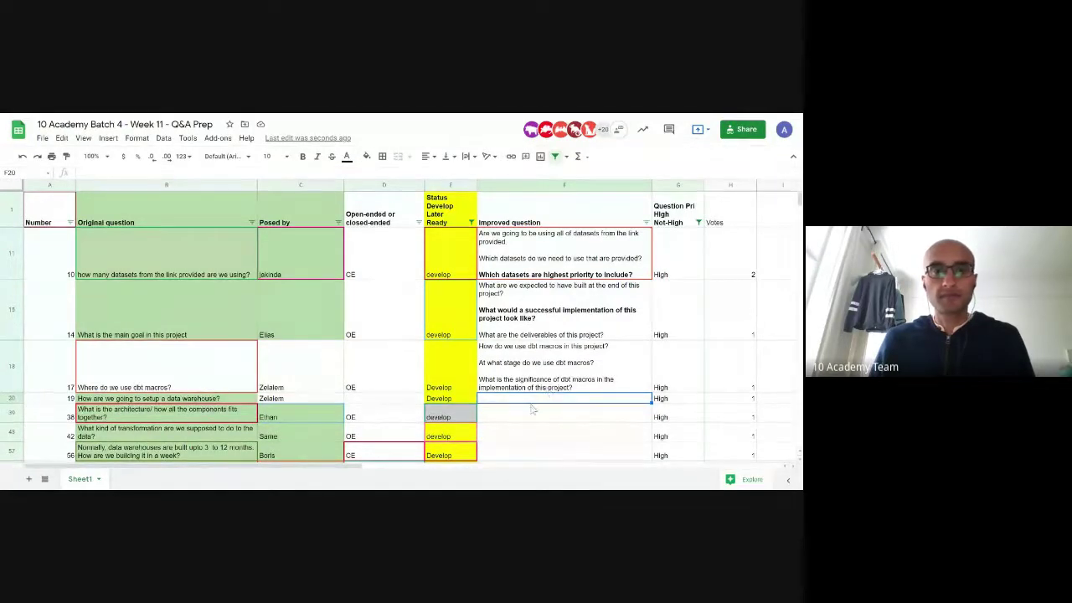
pyautogui.write('How do we set u')
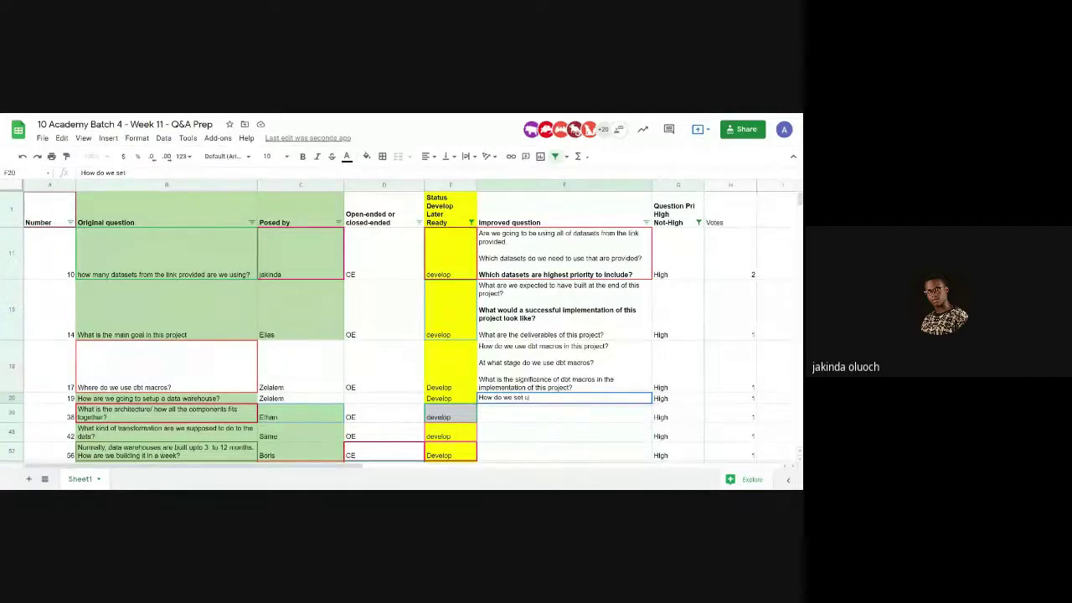
pyautogui.write('p a data wew')
pyautogui.press('BackSpace')
pyautogui.press('BackSpace')
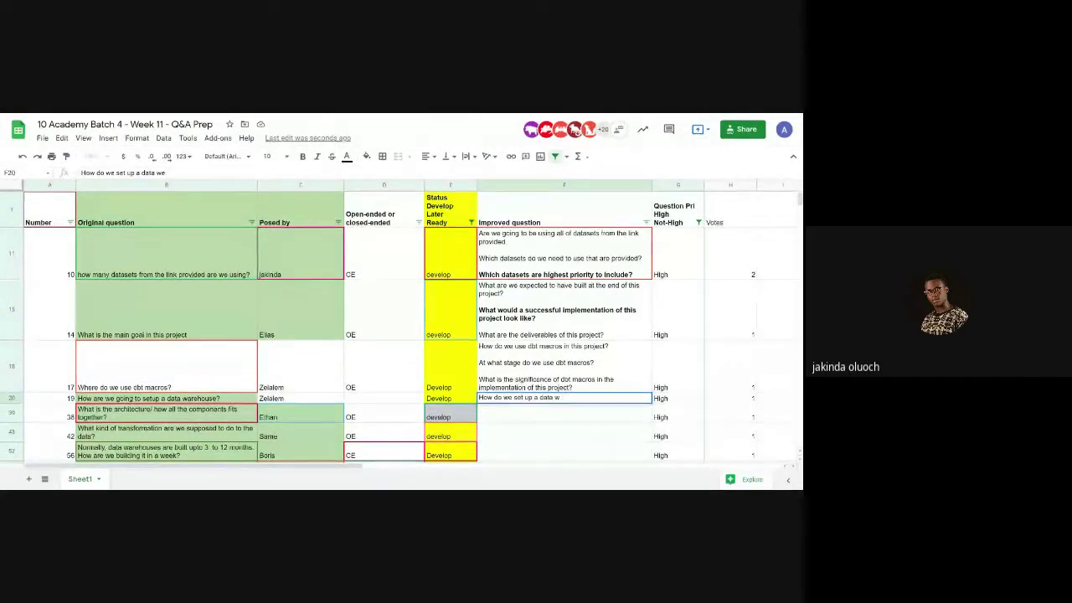
pyautogui.write('arehouse locally?')
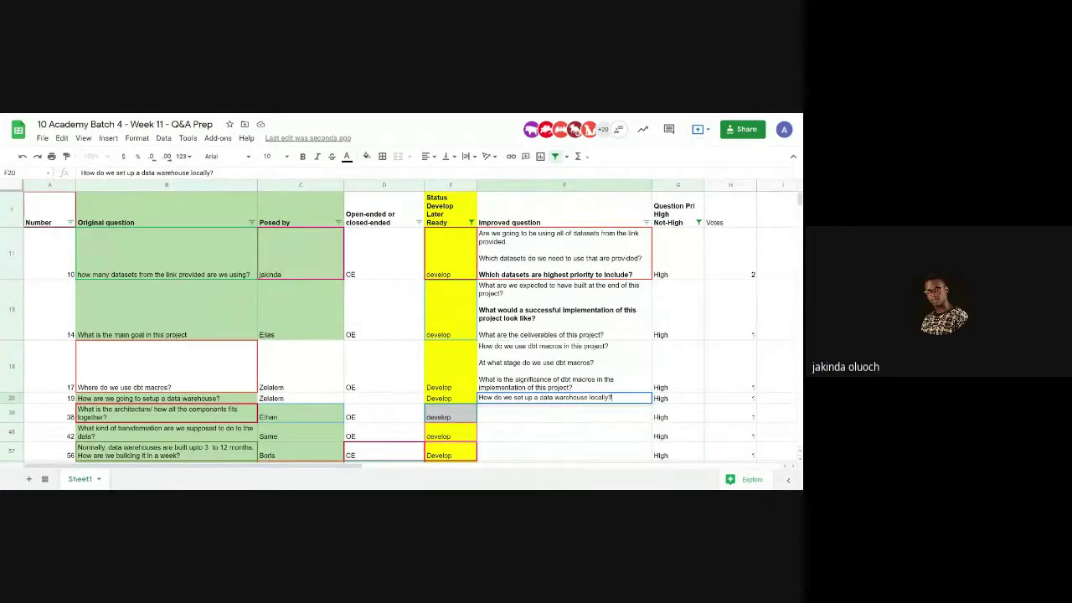
pyautogui.hotkey('alt', 'Return')
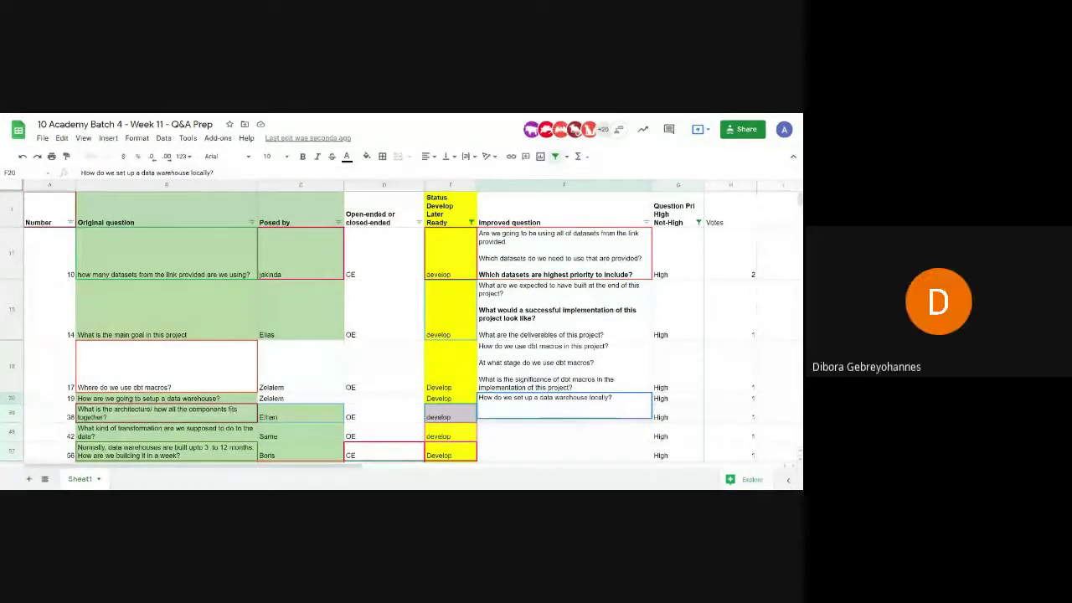
# Add "What are the tools that we need to build a data warehouse locally?" as an alternative in question 19's improved question
pyautogui.write('What are th')
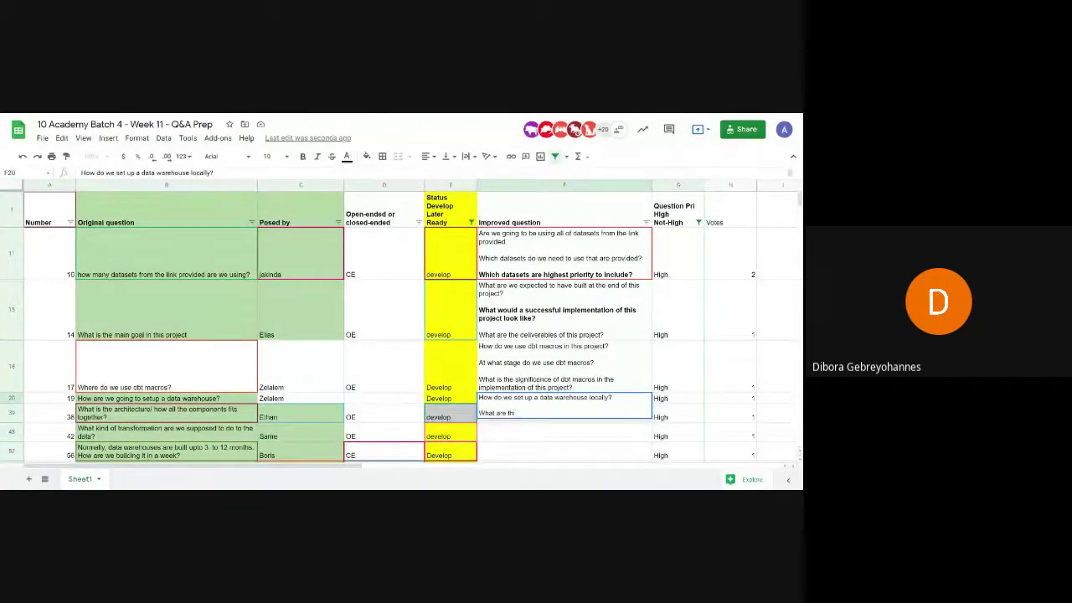
pyautogui.write('e tools that we nee')
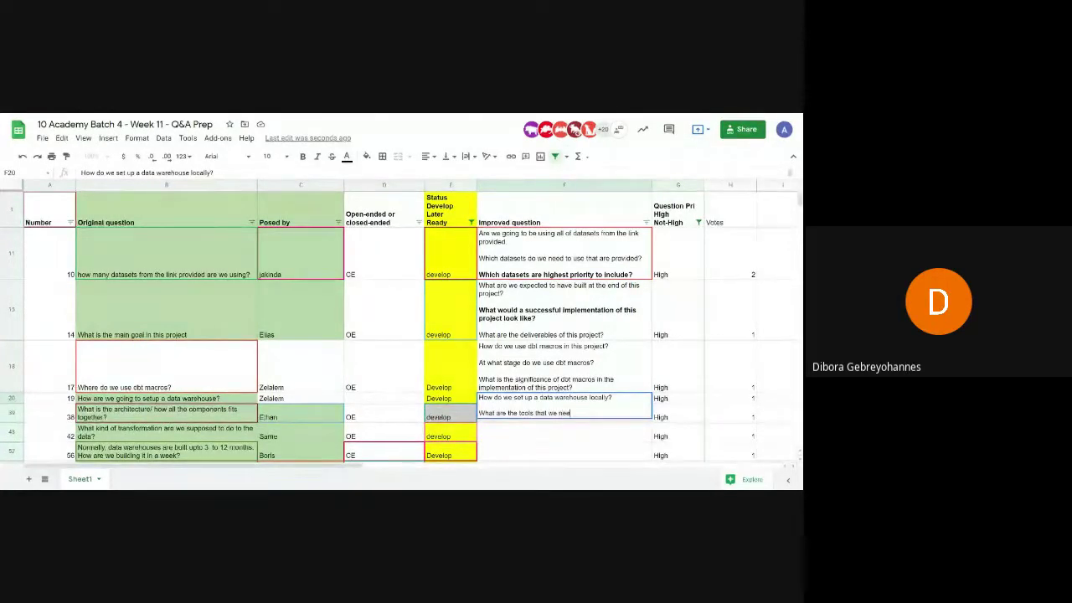
pyautogui.write('d to build a ')
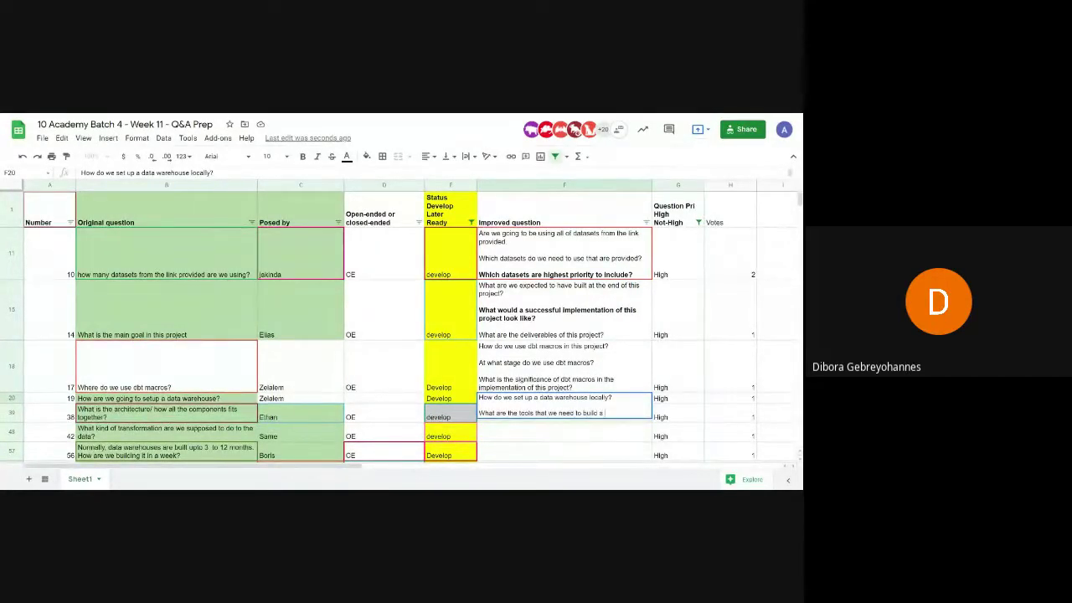
pyautogui.write('data warehouse locally')
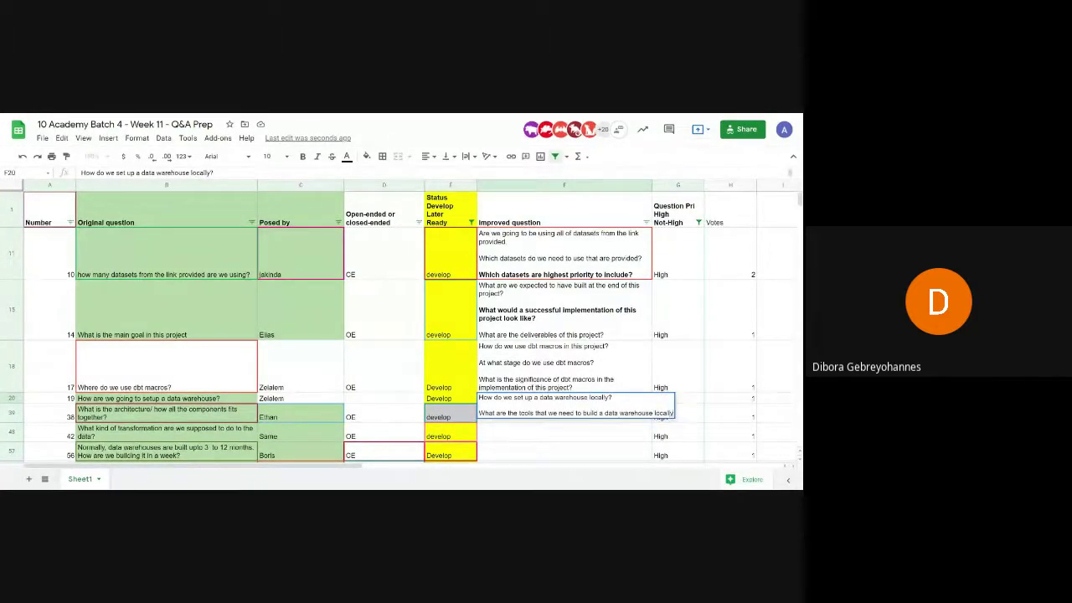
pyautogui.write('?')
pyautogui.hotkey('alt', 'Return')
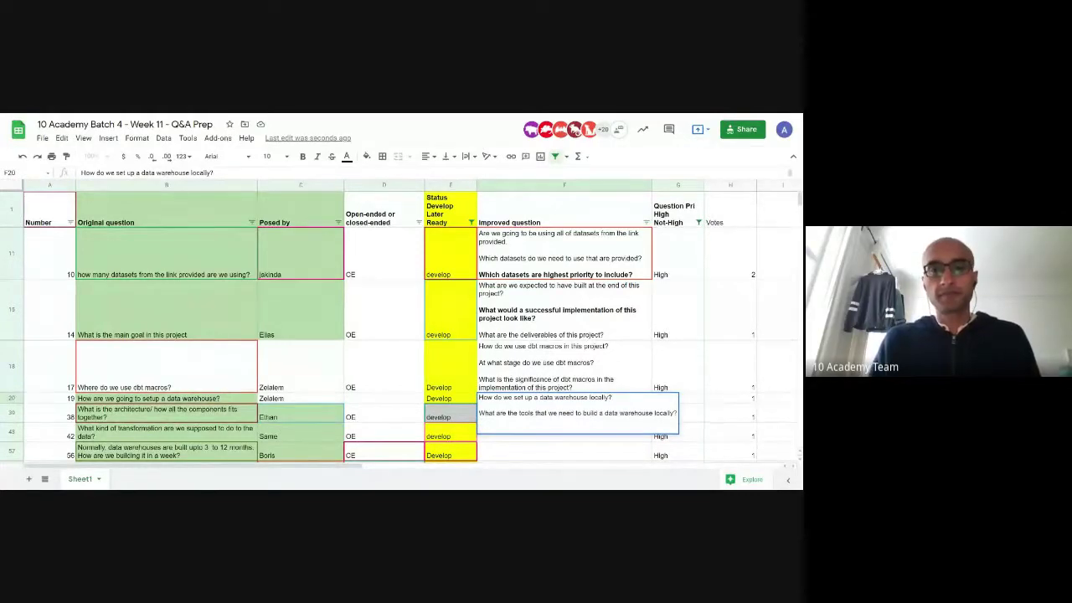
# Add "Is a data warehouse in this case a normal database?" as the third alternative in question 19's improved question
pyautogui.write('Is')
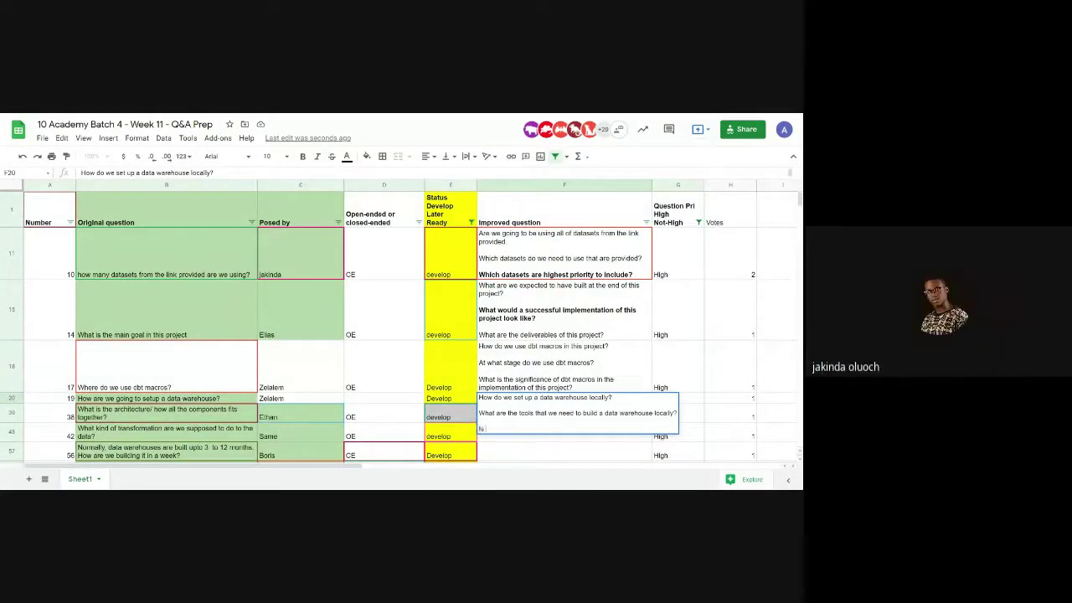
pyautogui.write(' a data warehouse in this case a')
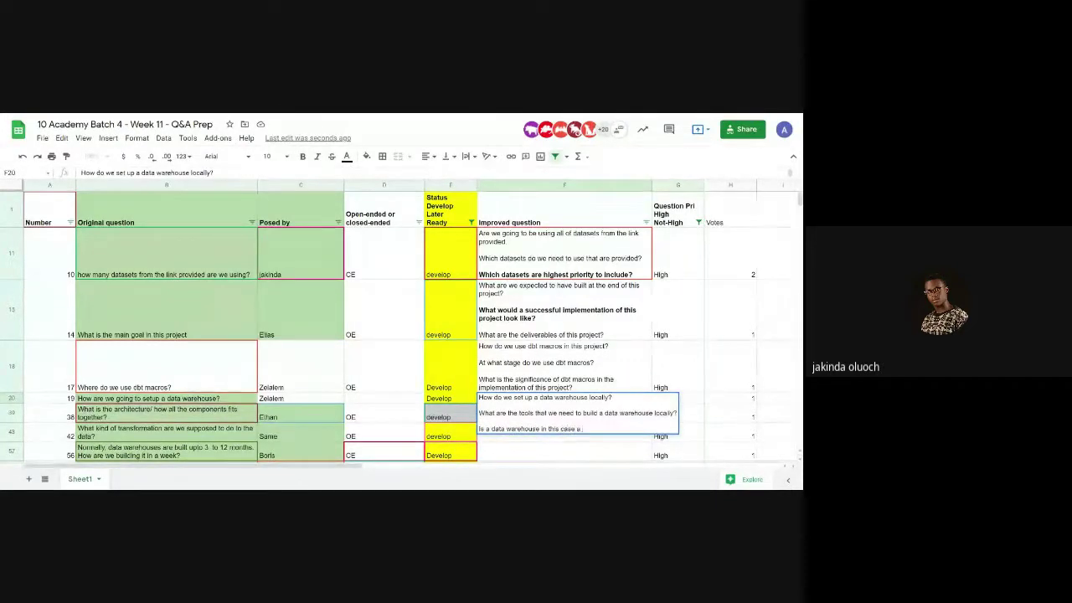
pyautogui.write(' normil databas')
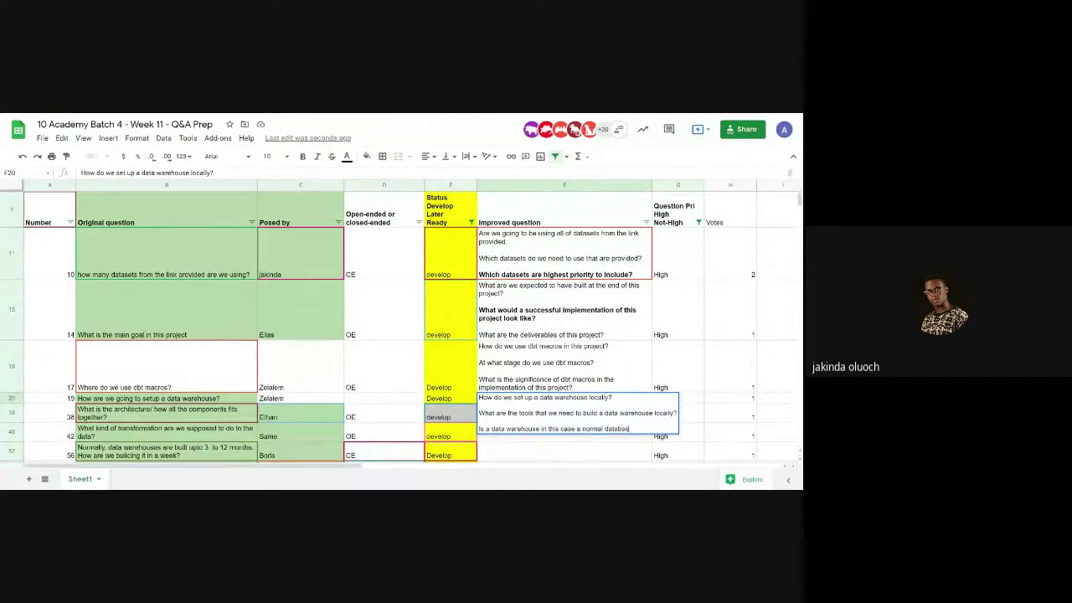
pyautogui.write('e?')
pyautogui.hotkey('alt', 'Return')
pyautogui.hotkey('alt', 'Return')
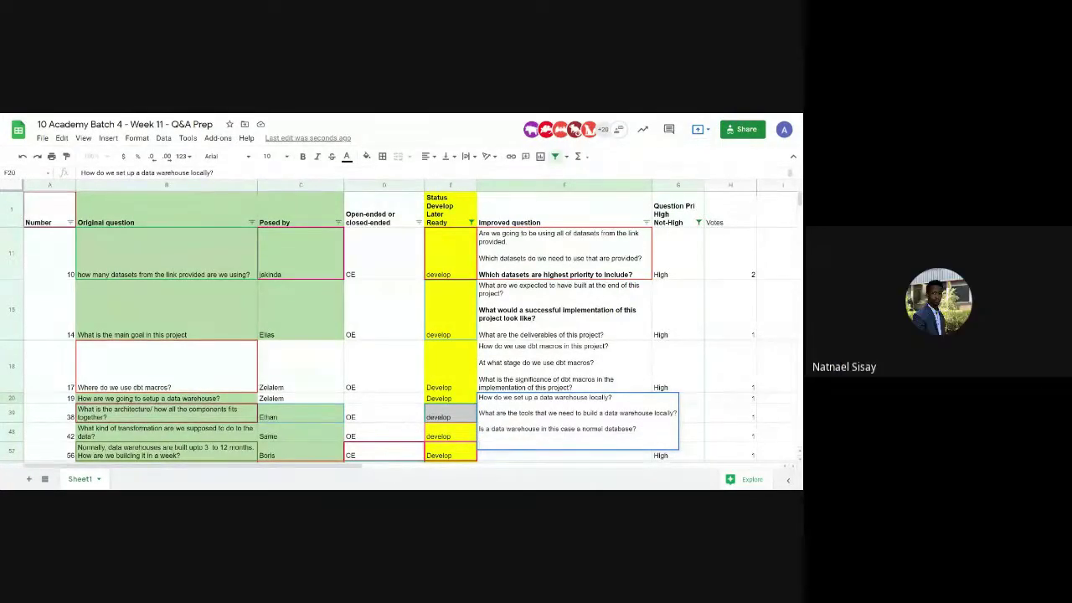
# Add "What kind of database do we use to build a data warehouse?" as the fourth alternative in question 19's improved question
pyautogui.write('What kind of database do we use to build a')
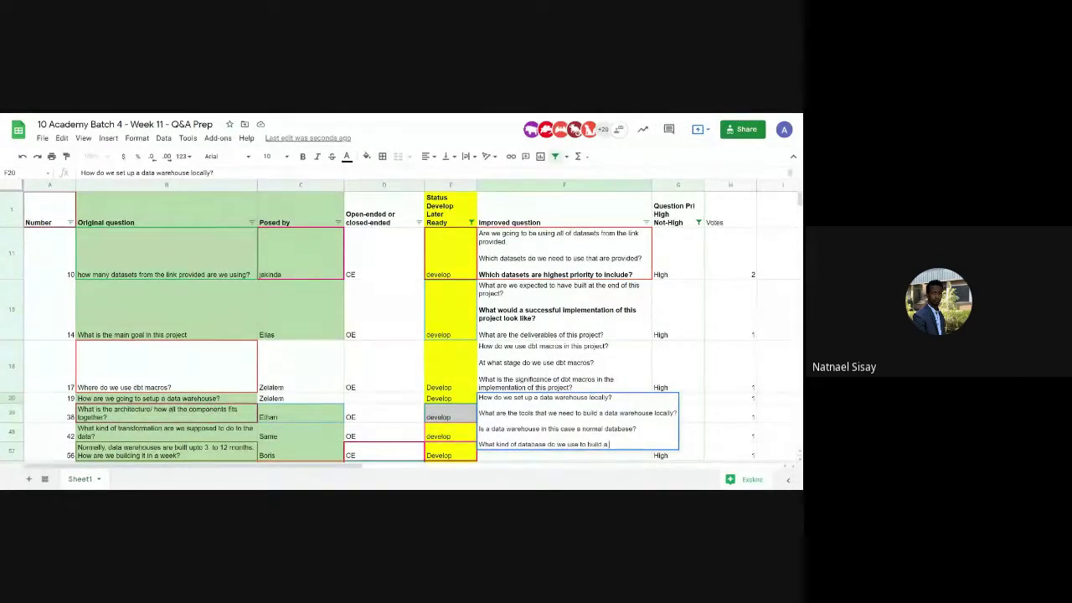
pyautogui.write(' data')
pyautogui.write(' warehouse?')
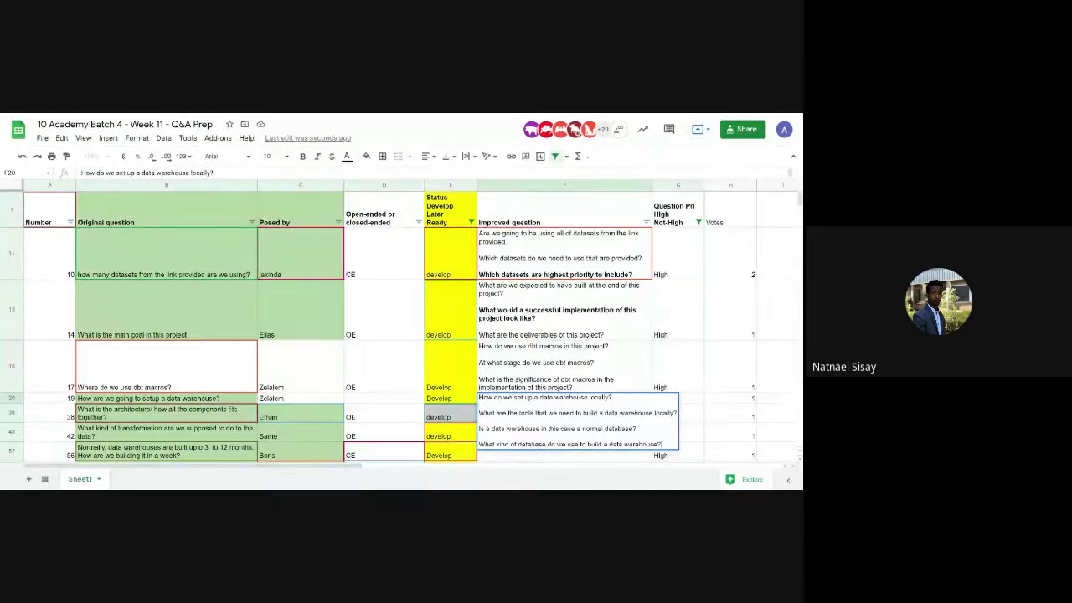
pyautogui.hotkey('alt', 'Return')
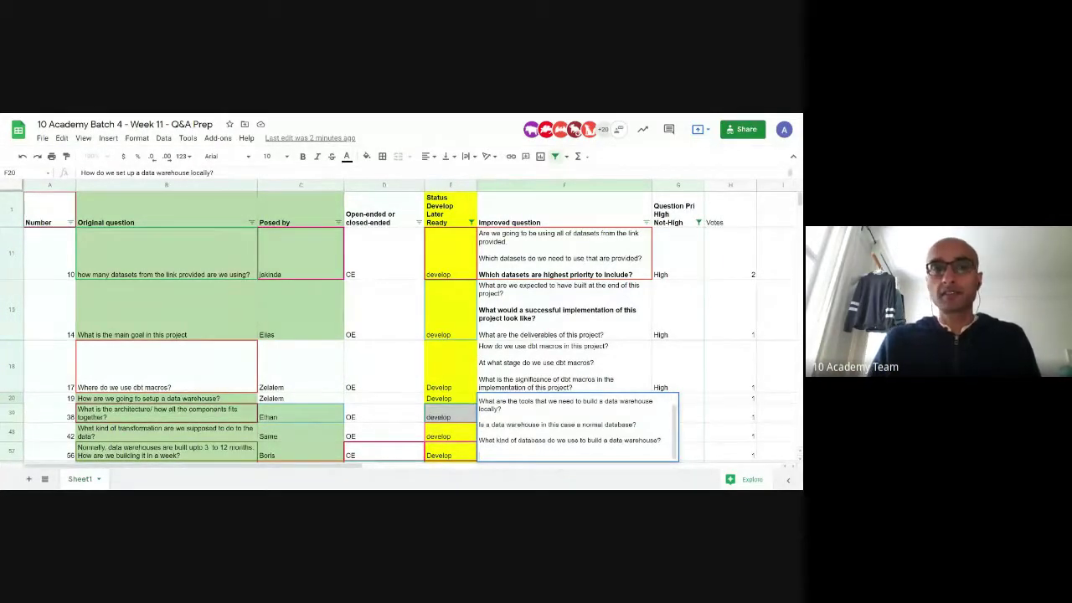
# Add "What are the 'must-have' characteristics expected of the data warehouse?" as the fifth alternative in question 19's improved question
pyautogui.hotkey('alt', 'Return')
pyautogui.write('What')
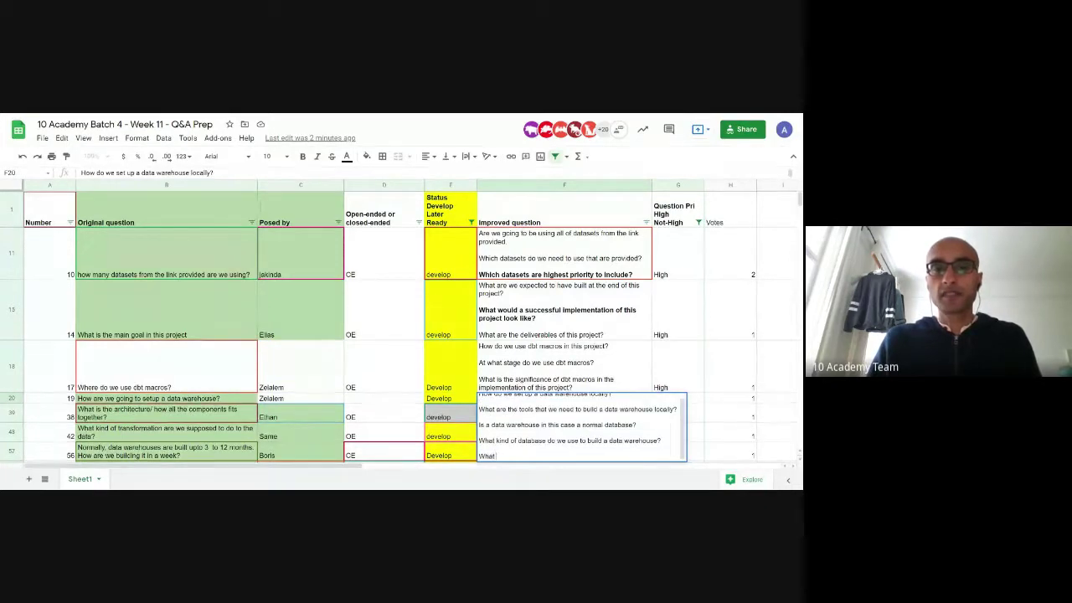
pyautogui.write(' are the charact')
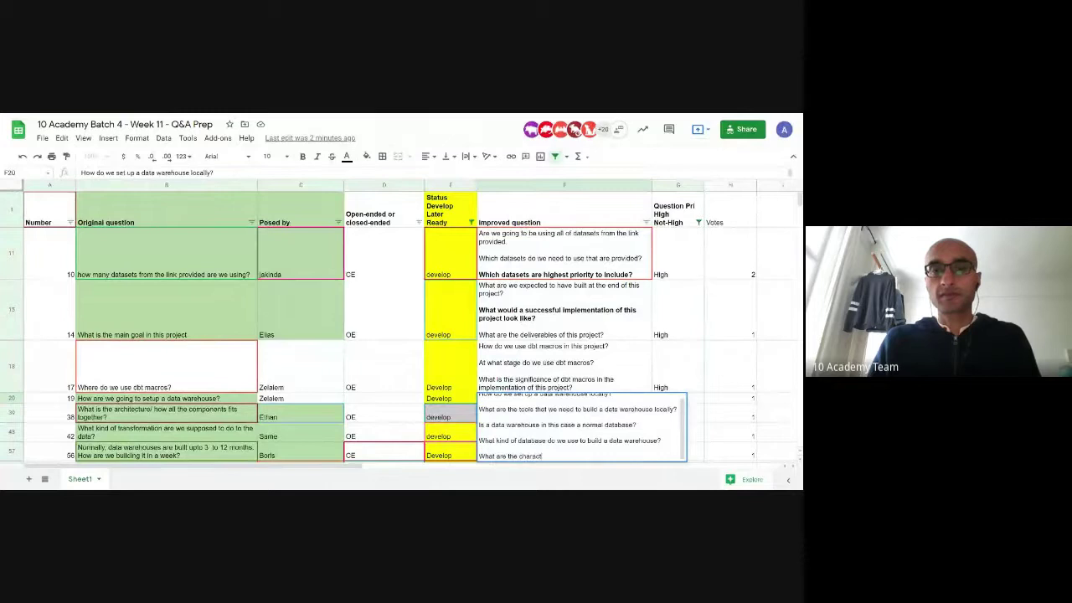
pyautogui.press('BackSpace')
pyautogui.press('BackSpace')
pyautogui.press('BackSpace')
pyautogui.press('BackSpace')
pyautogui.press('BackSpace')
pyautogui.press('BackSpace')
pyautogui.press('BackSpace')
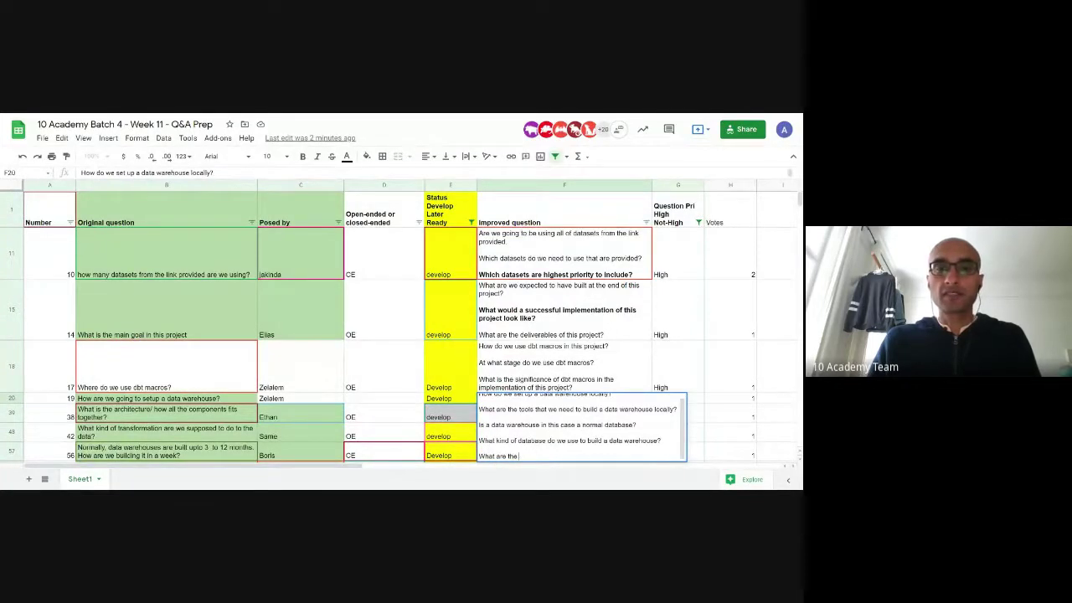
pyautogui.write("'must-hav")
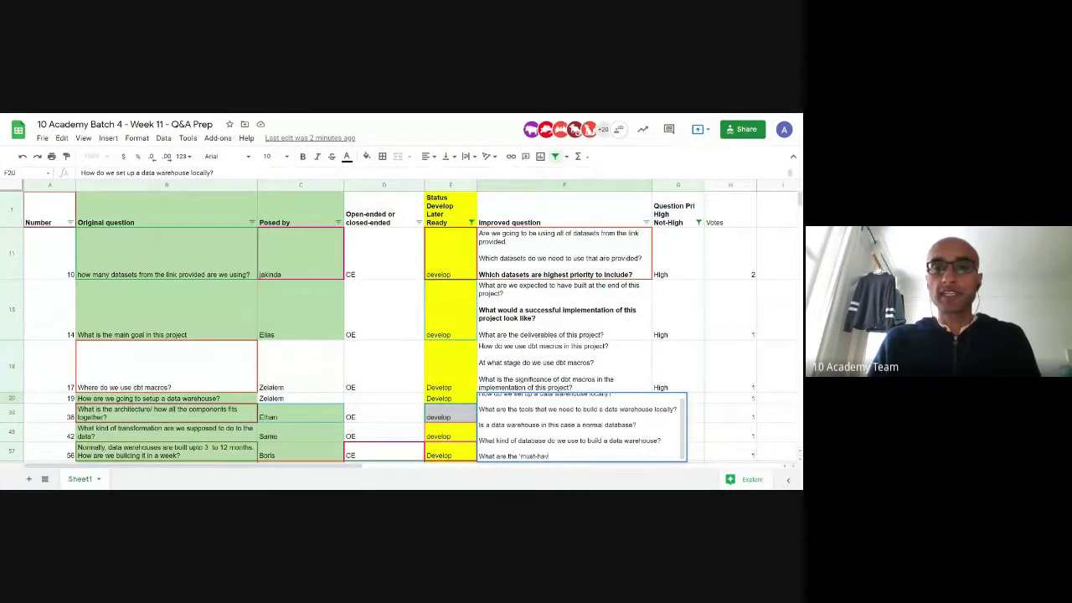
pyautogui.write("e' ch")
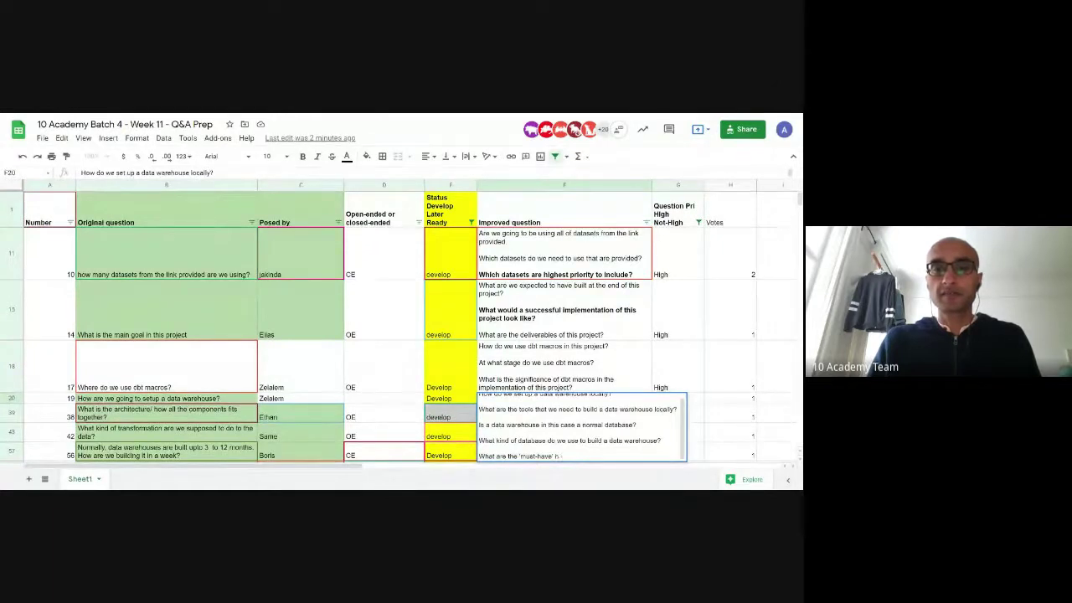
pyautogui.write('aracter')
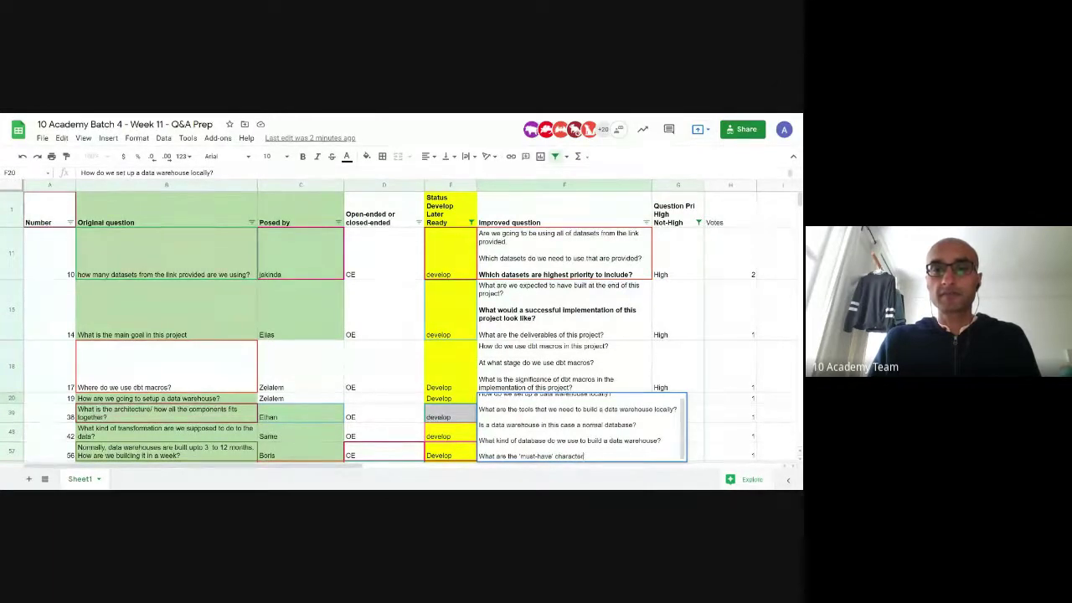
pyautogui.write('istics for')
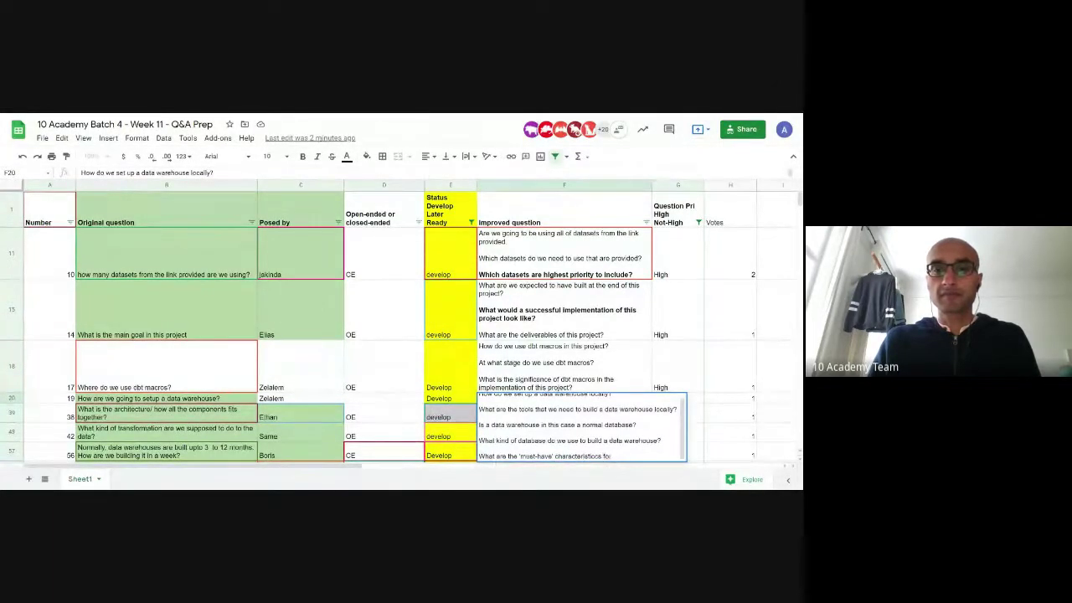
pyautogui.press('BackSpace')
pyautogui.press('BackSpace')
pyautogui.press('BackSpace')
pyautogui.press('BackSpace')
pyautogui.press('BackSpace')
pyautogui.press('BackSpace')
pyautogui.write('expecte')
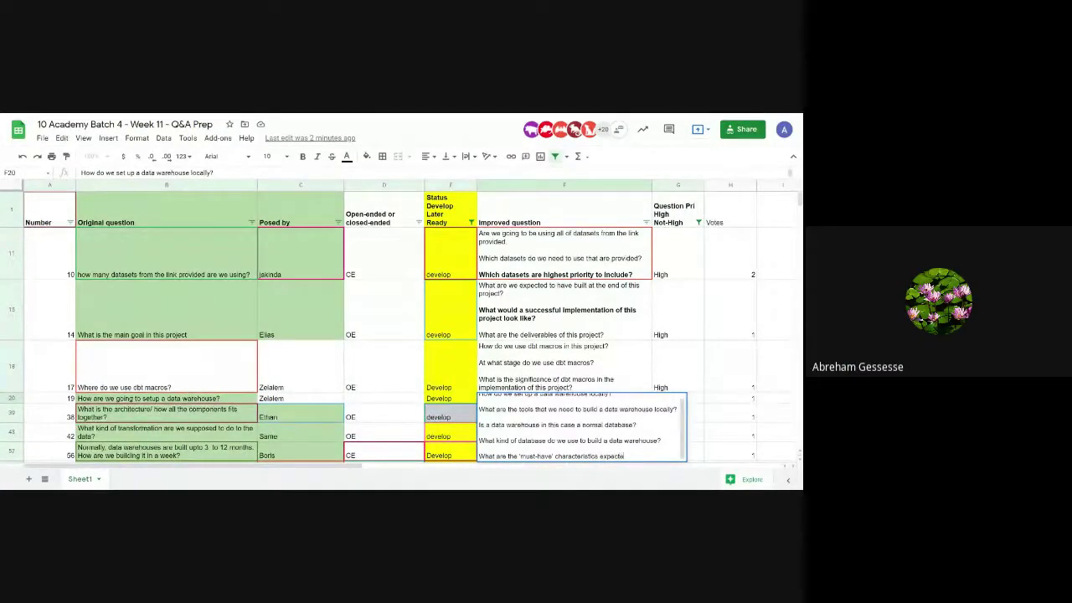
pyautogui.write('d of the data warehouse')
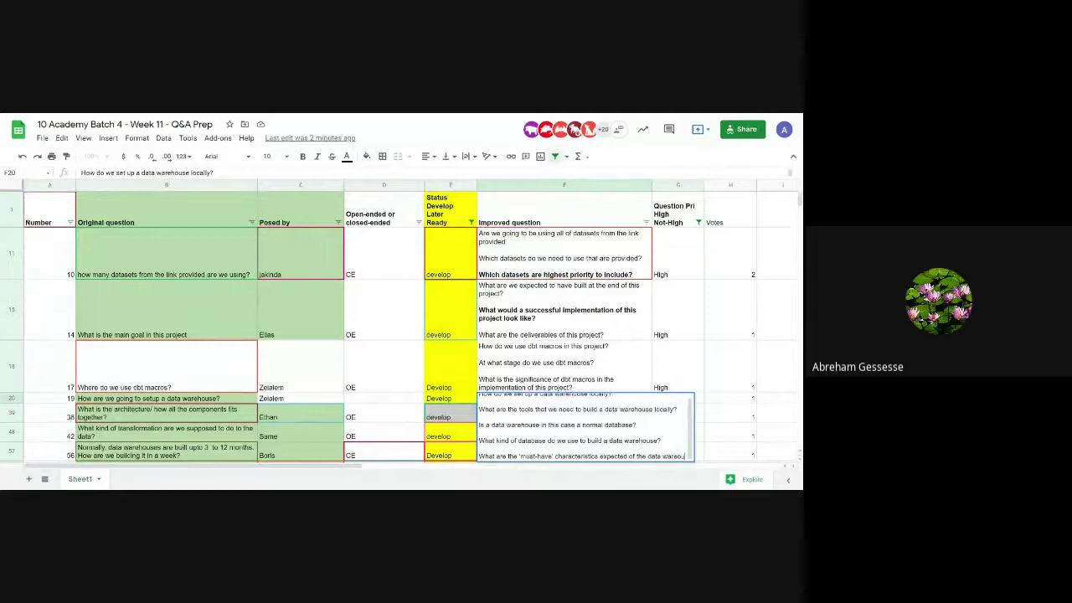
pyautogui.write('?')
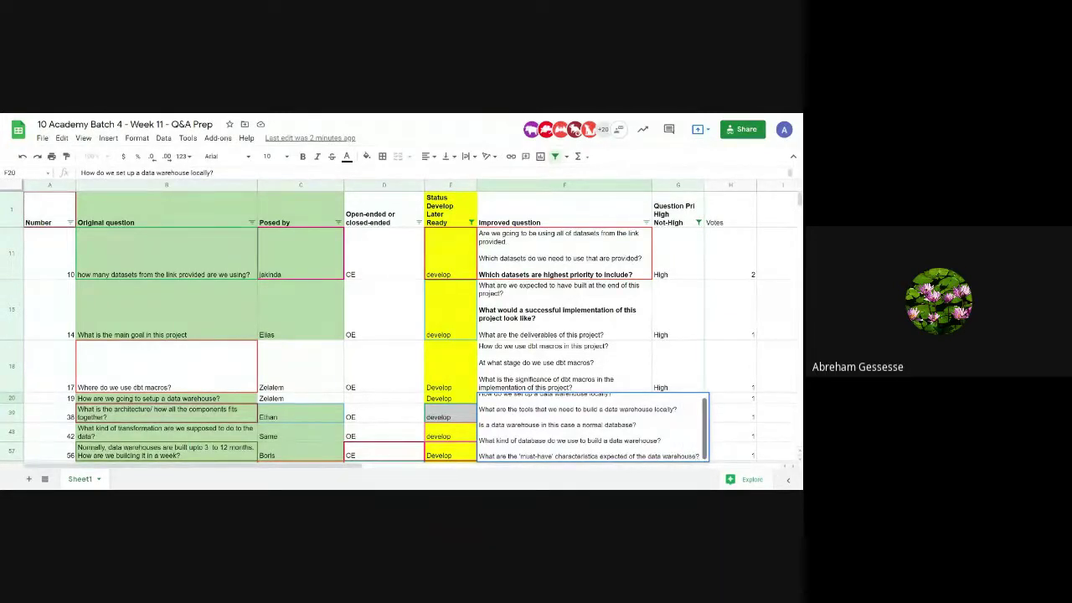
pyautogui.hotkey('alt', 'Return')
pyautogui.write('How')
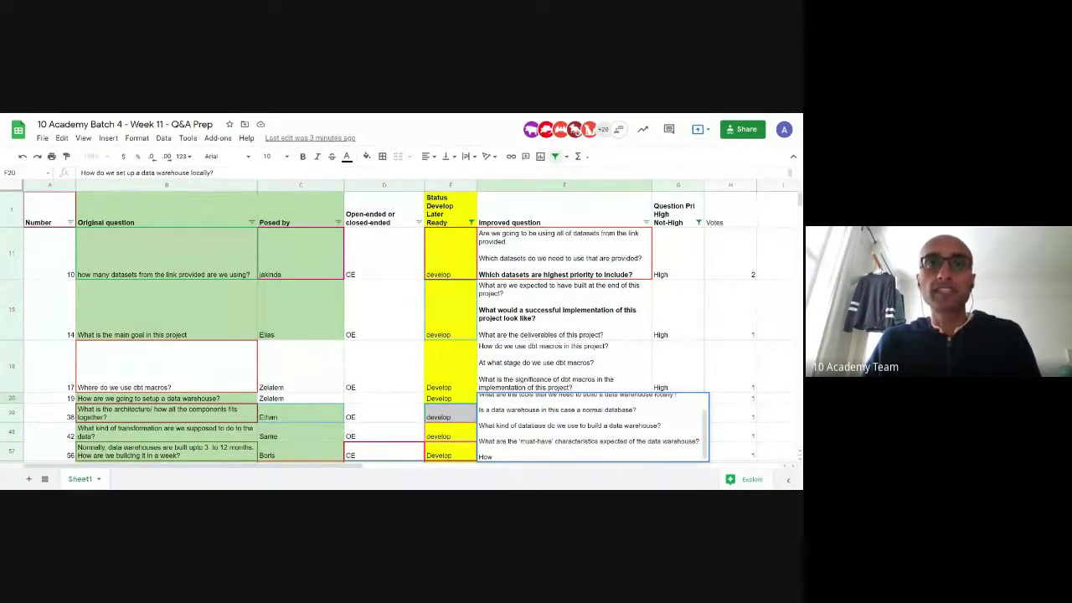
pyautogui.press('BackSpace')
pyautogui.press('BackSpace')
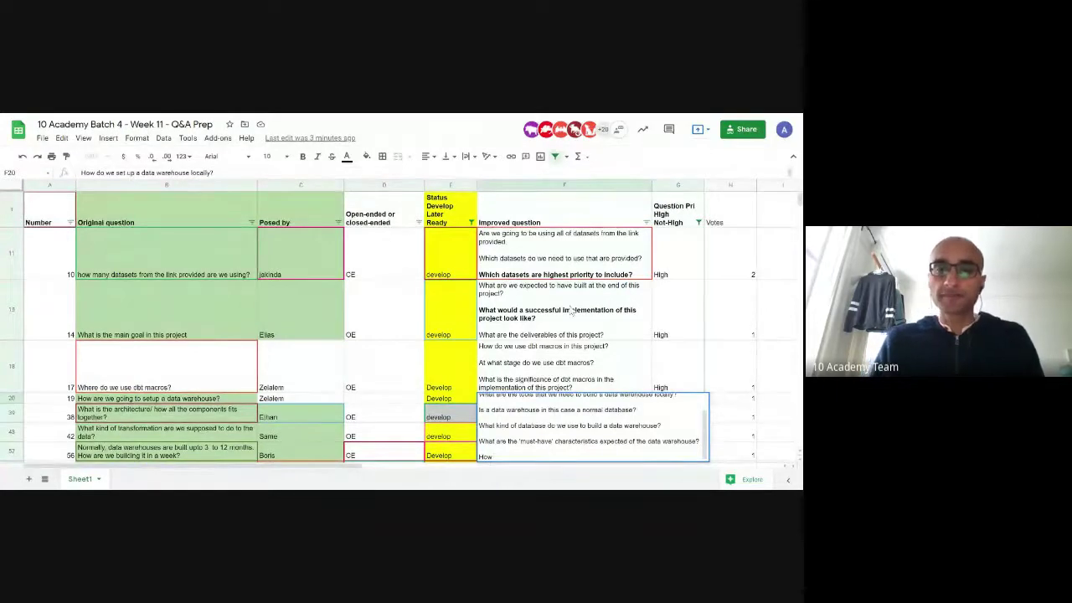
pyautogui.press('BackSpace')
pyautogui.press('BackSpace')
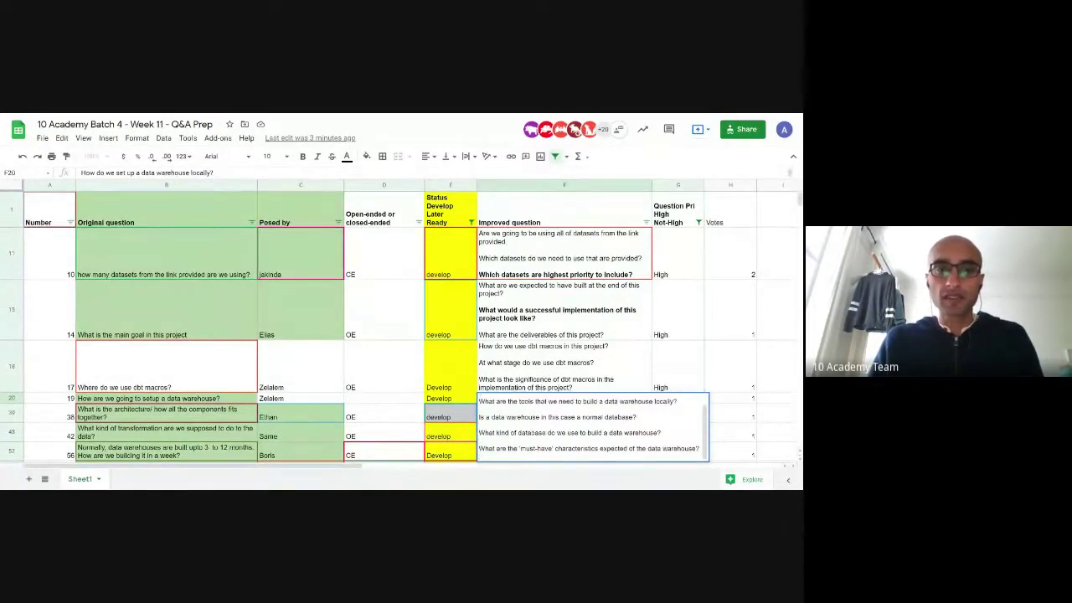
# Extend the 'must-have' characteristics alternative so that it ends with "that we would set up locally?"
pyautogui.press('BackSpace')
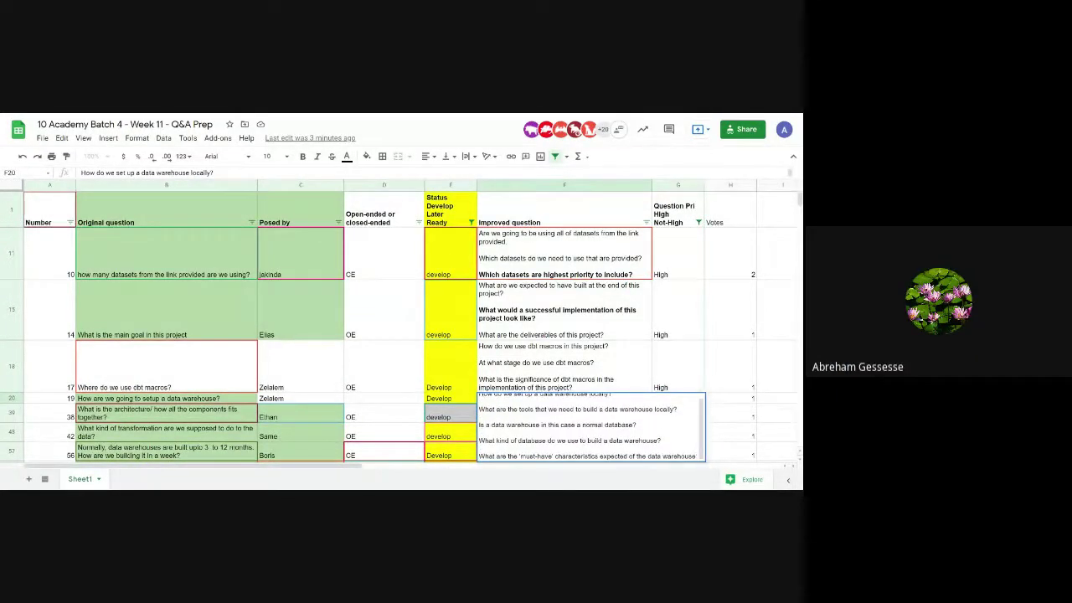
pyautogui.write('that we would set')
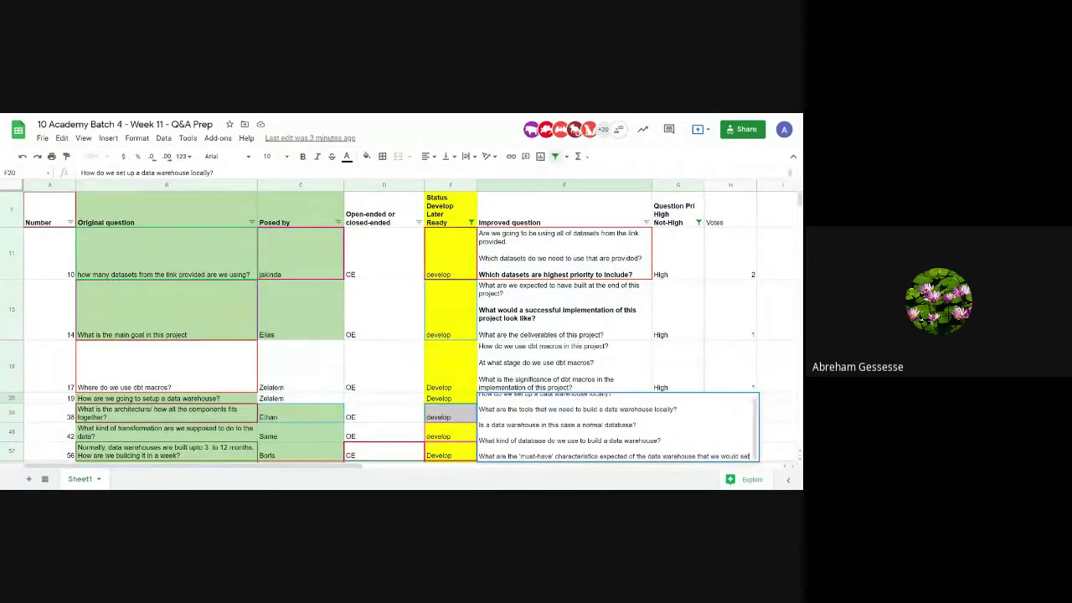
pyautogui.write(' up locally')
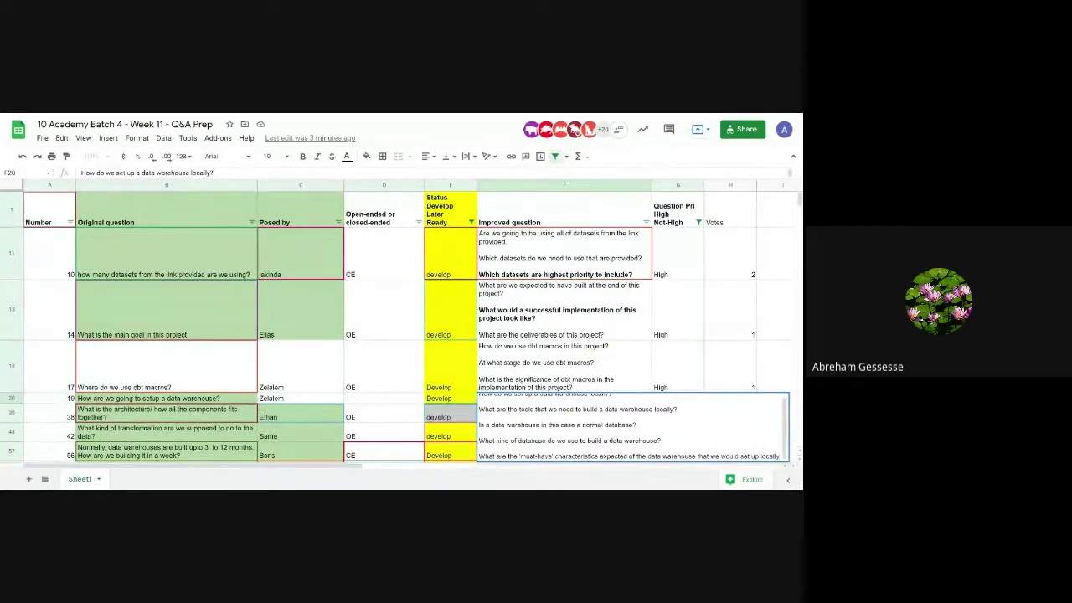
pyautogui.write('?')
# Make the 'must-have' characteristics alternative bold and finish editing question 19's improved question
pyautogui.hotkey('shift', 'Home')
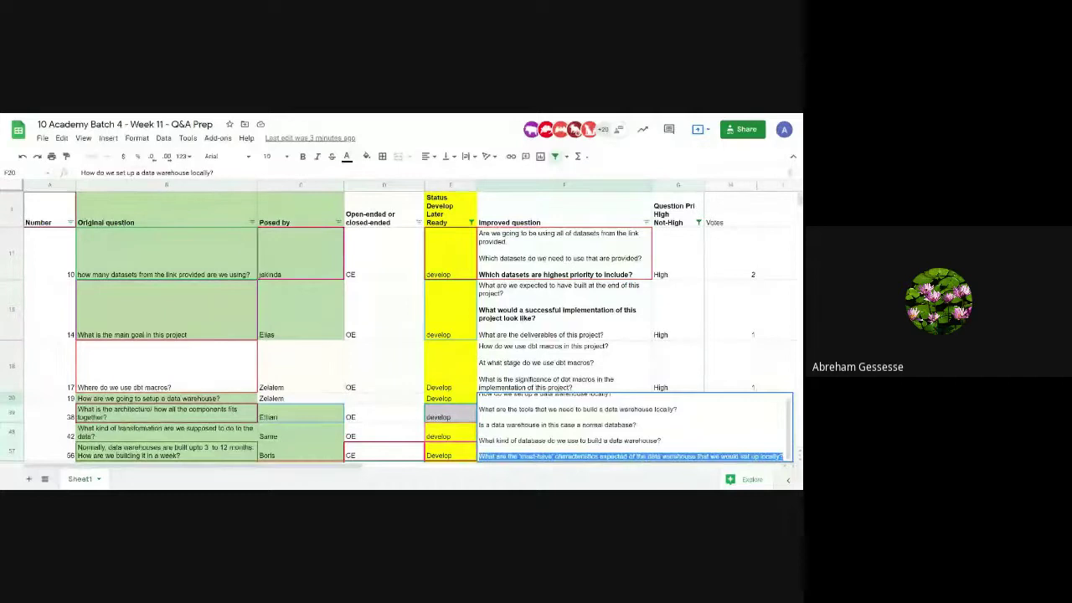
pyautogui.hotkey('ctrl', 'b')
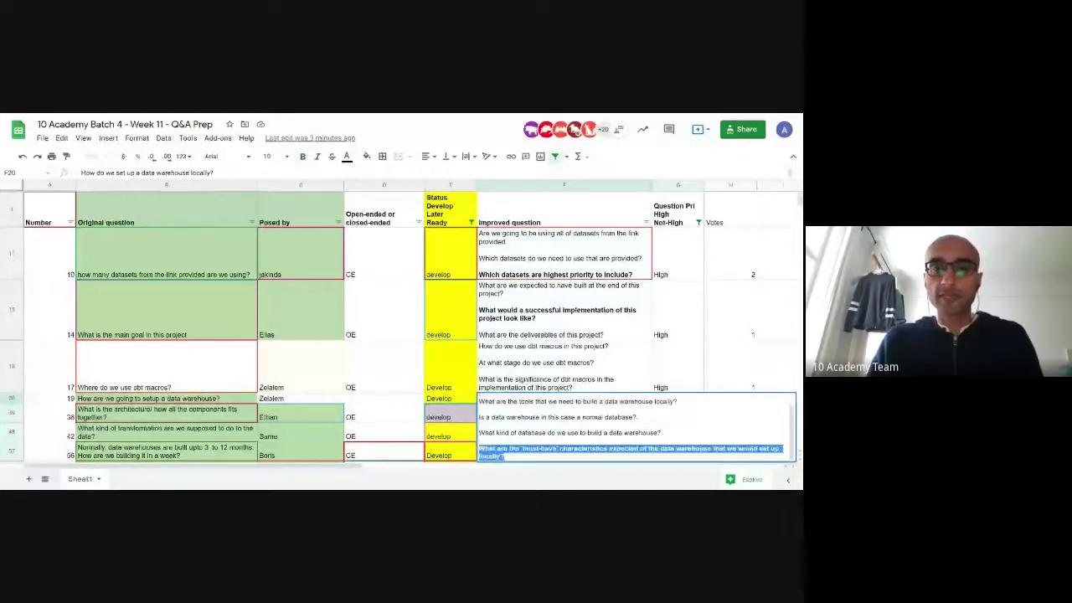
pyautogui.press('Return')
pyautogui.press('Up')
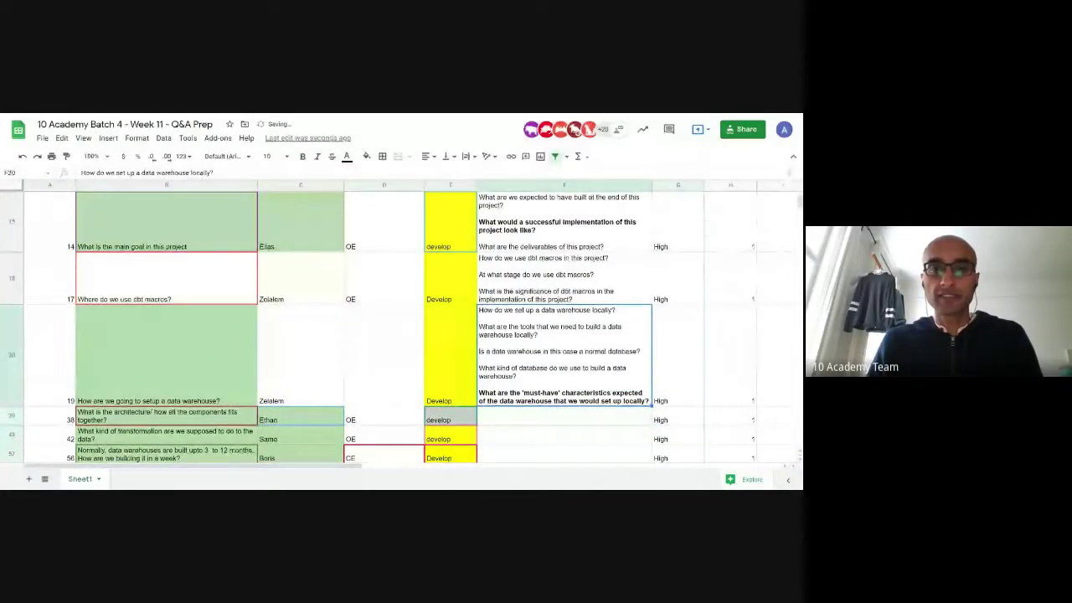
# Enter "How do we integrate Airflow with Spark and SQL?" as the first line of question 38's improved question
pyautogui.press('Down')
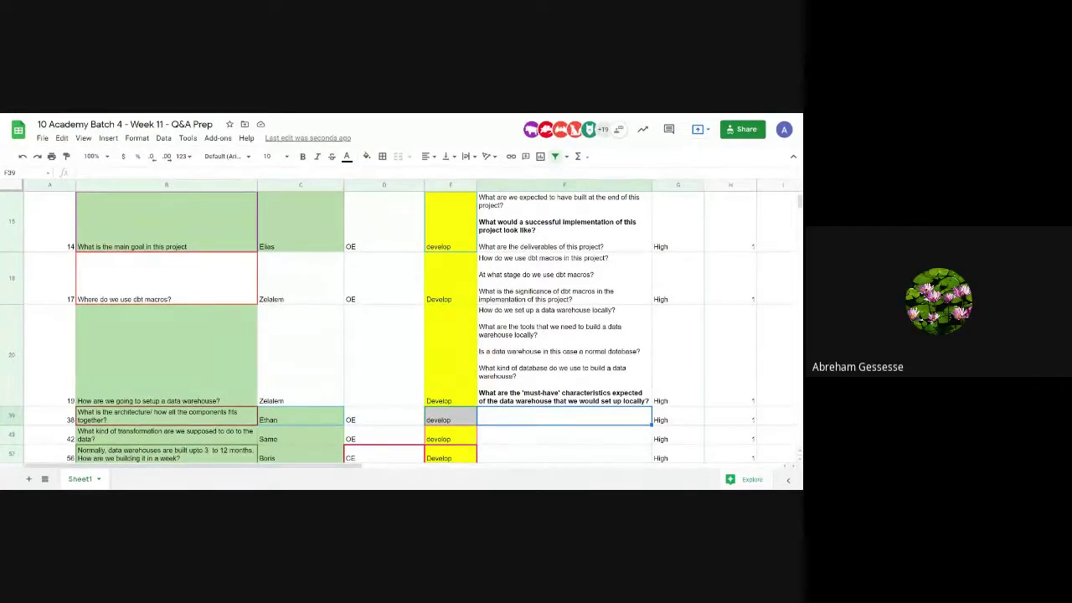
pyautogui.write('Ho')
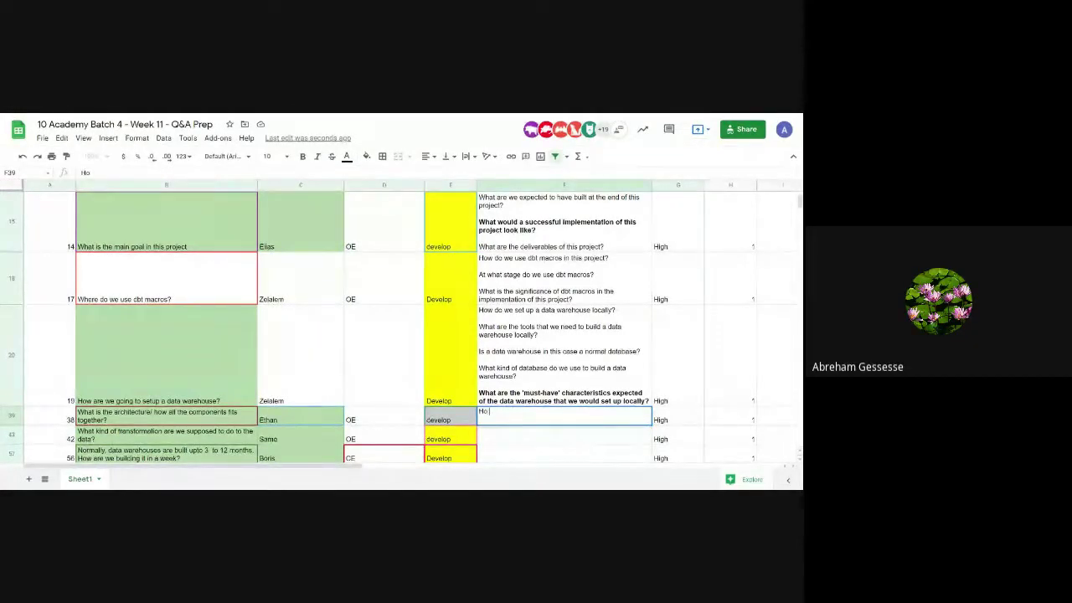
pyautogui.write('w do we integrate Airflow a')
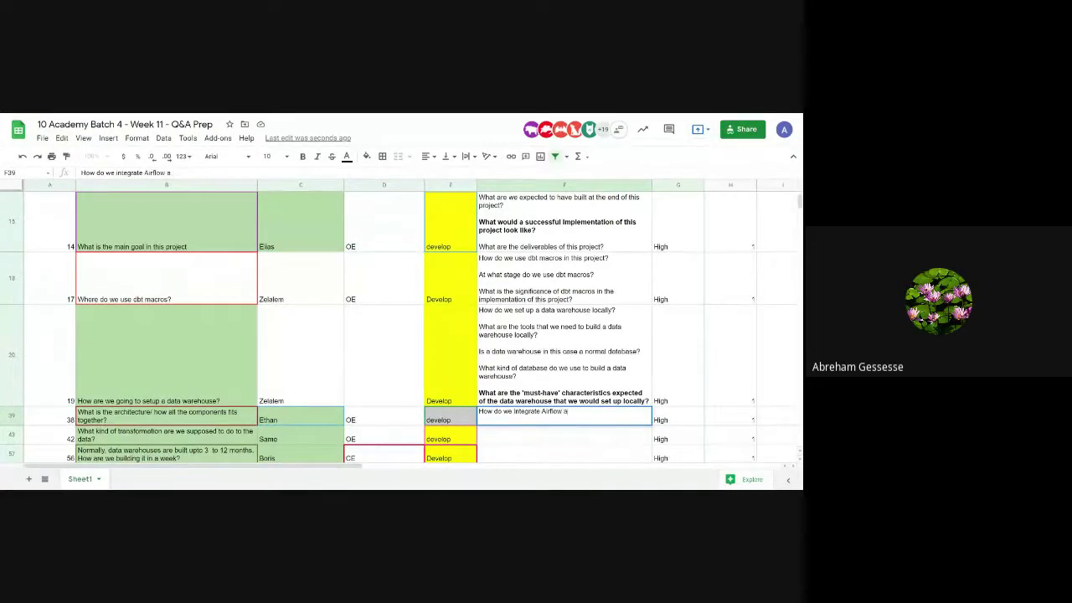
pyautogui.write('nd')
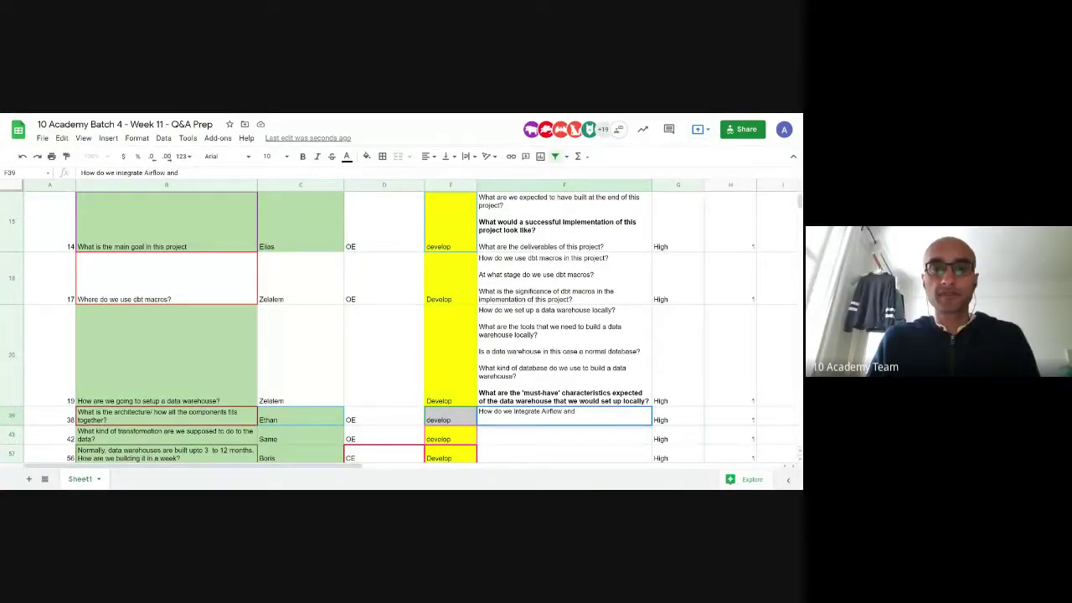
pyautogui.press('BackSpace')
pyautogui.press('BackSpace')
pyautogui.press('BackSpace')
pyautogui.write('with Spark')
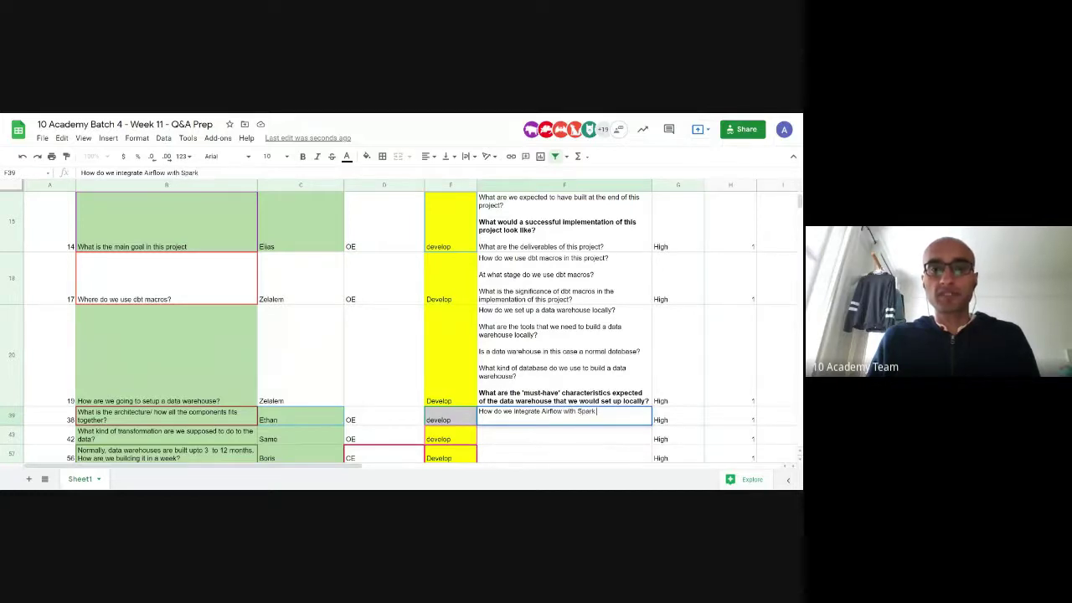
pyautogui.write(' and SQL?')
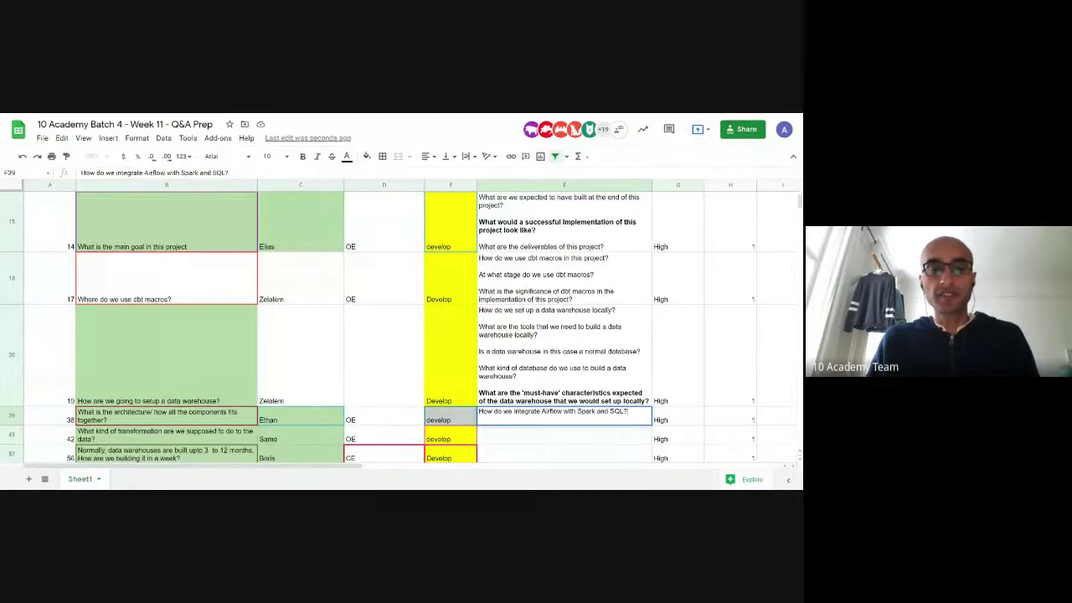
# Add "What does the pipeline for this project look like?" as an alternative in question 38's improved question and save the cell
pyautogui.hotkey('alt', 'Return')
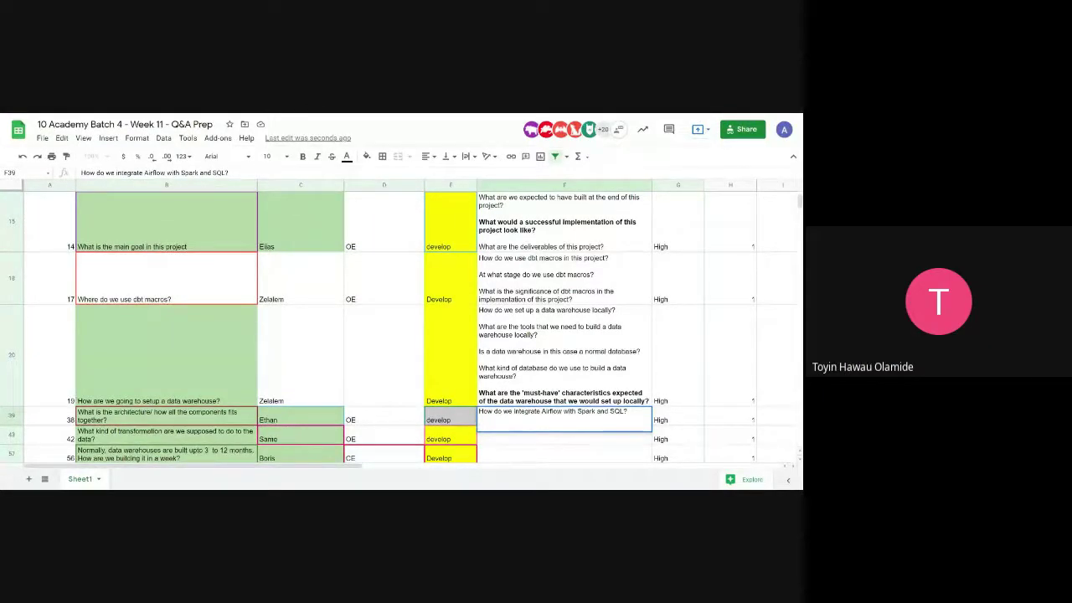
pyautogui.write('Whta')
pyautogui.write(' does the')
pyautogui.write(' pipeline for the')
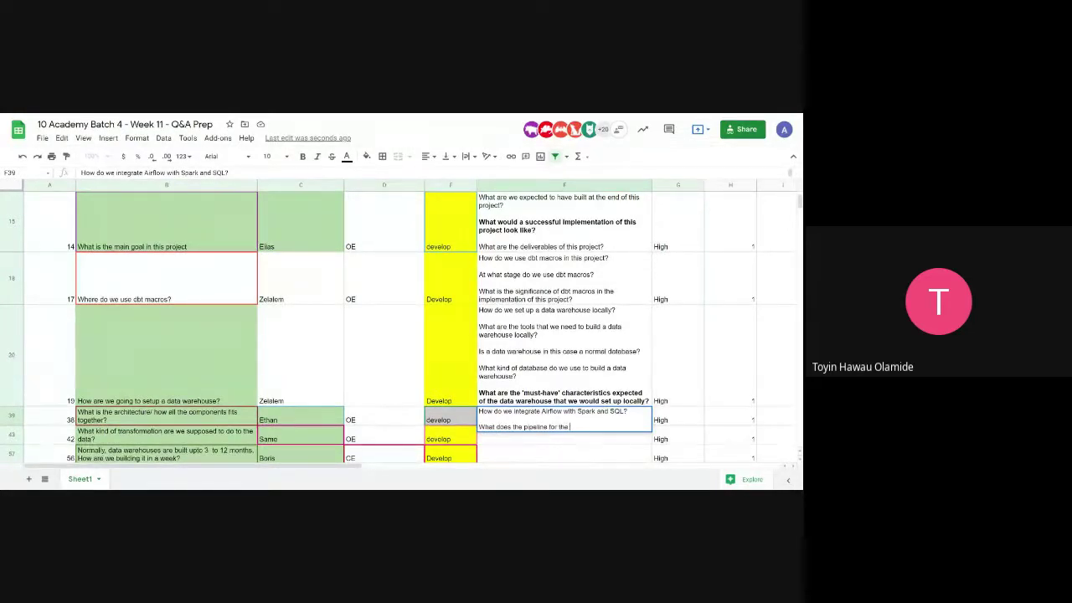
pyautogui.press('BackSpace')
pyautogui.write('is project look like?')
pyautogui.hotkey('alt', 'Return')
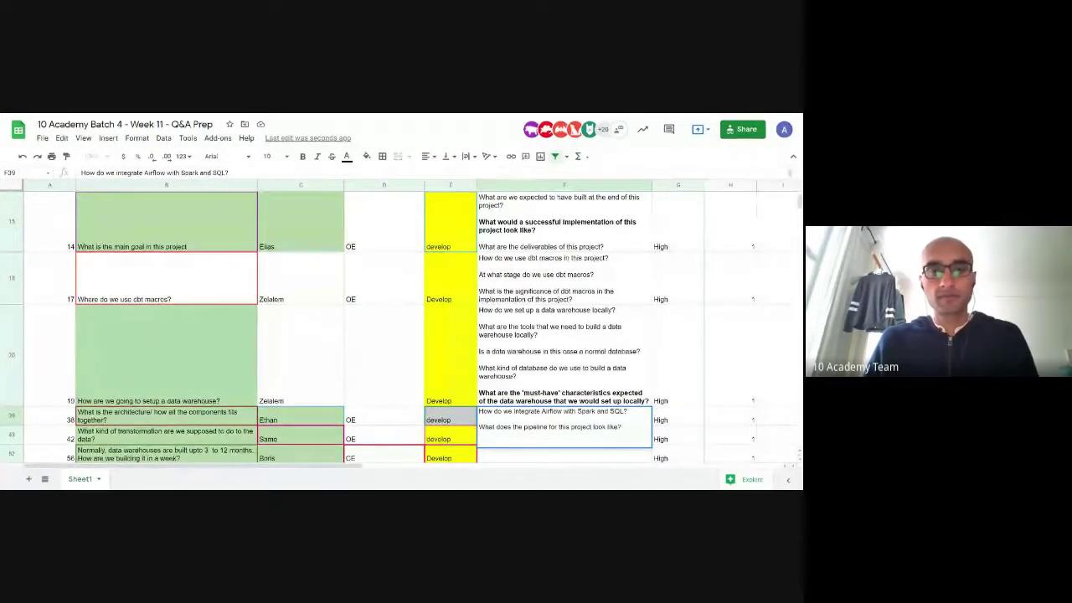
pyautogui.scroll(3, 539, 310)
pyautogui.scroll(-5, 538, 309)
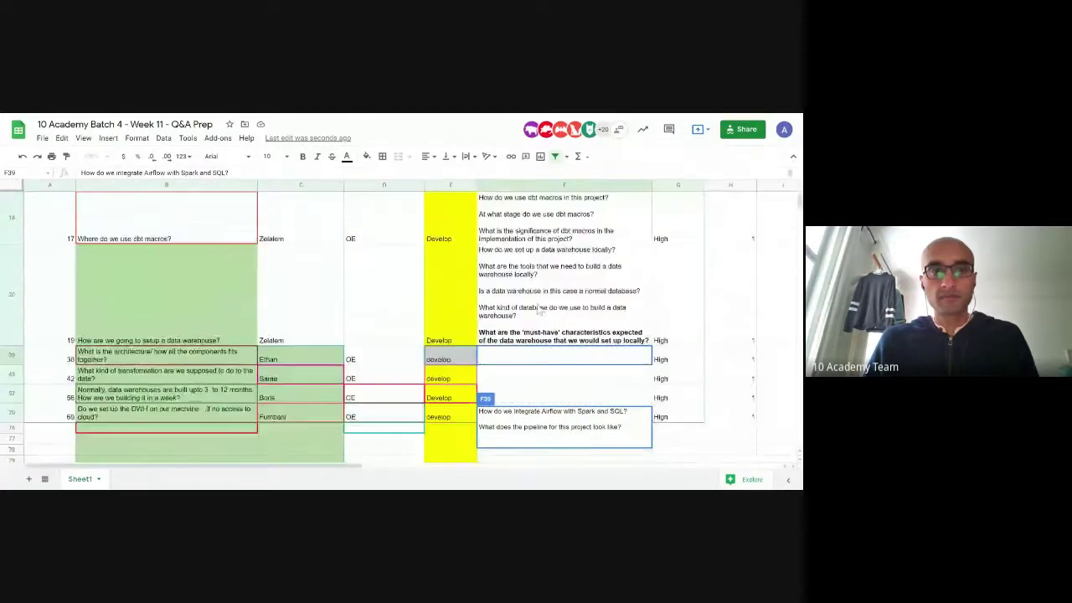
pyautogui.scroll(4, 538, 309)
pyautogui.scroll(1, 539, 310)
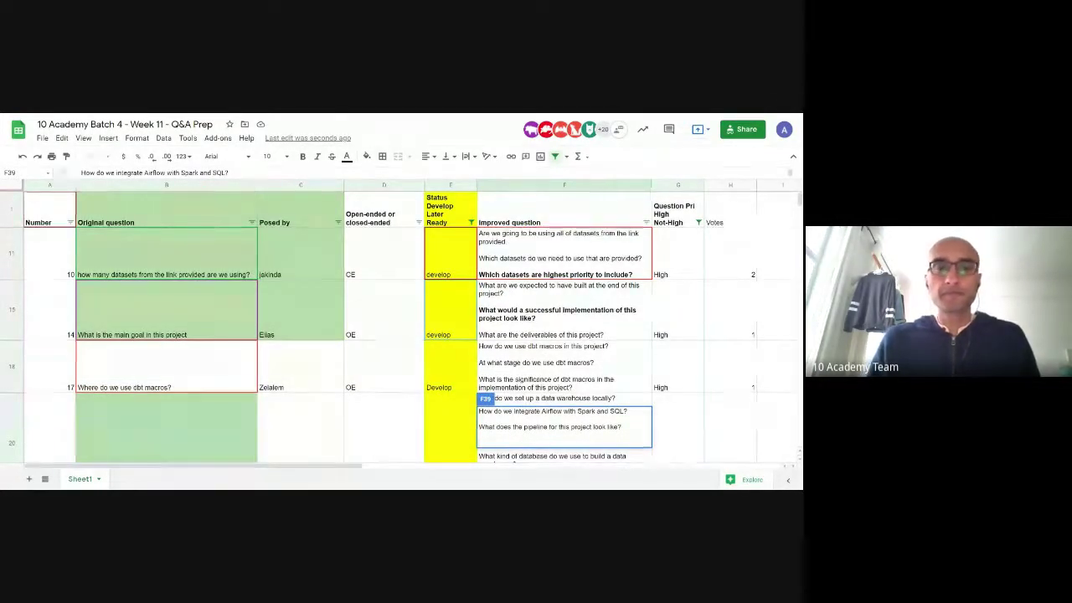
pyautogui.press('Escape')
pyautogui.press('Up')
pyautogui.press('Down')
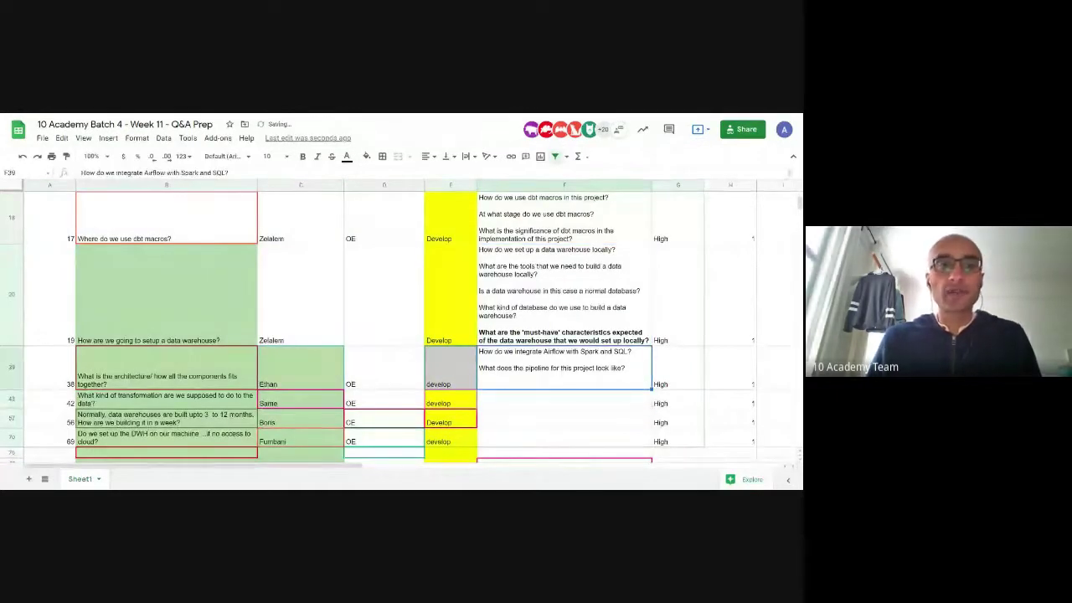
# Copy the full text of question 38's original question about the architecture and how the components fit together
pyautogui.doubleClick(497, 389)
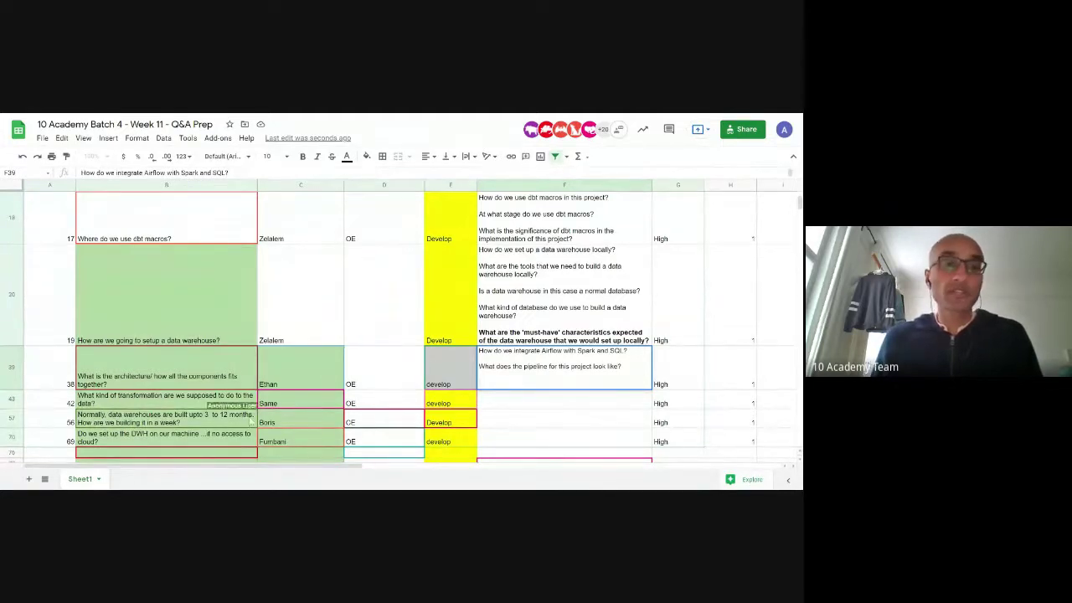
pyautogui.click(199, 378)
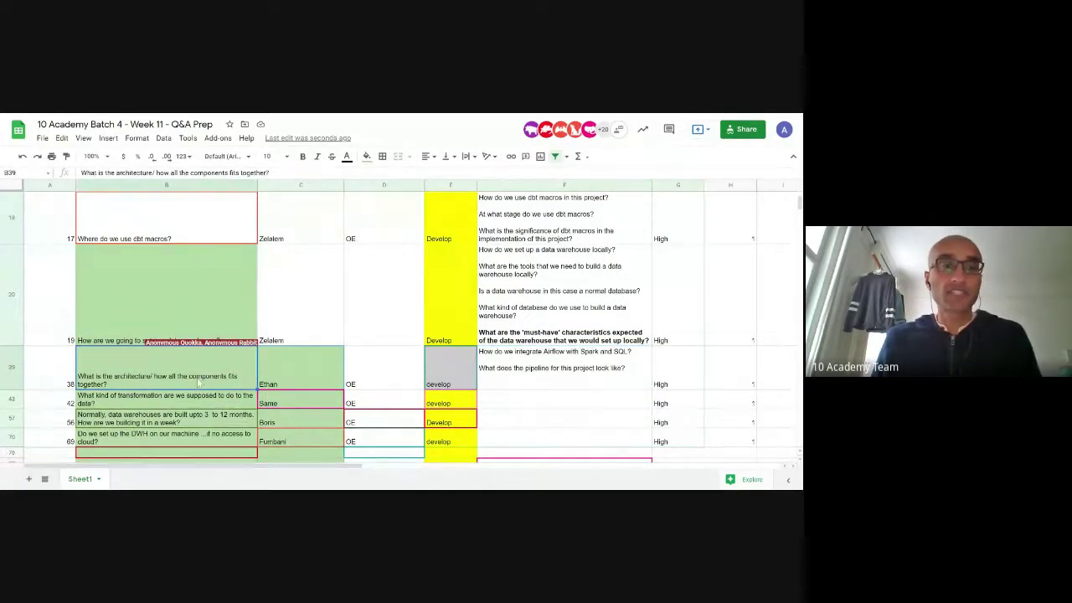
pyautogui.doubleClick(198, 381)
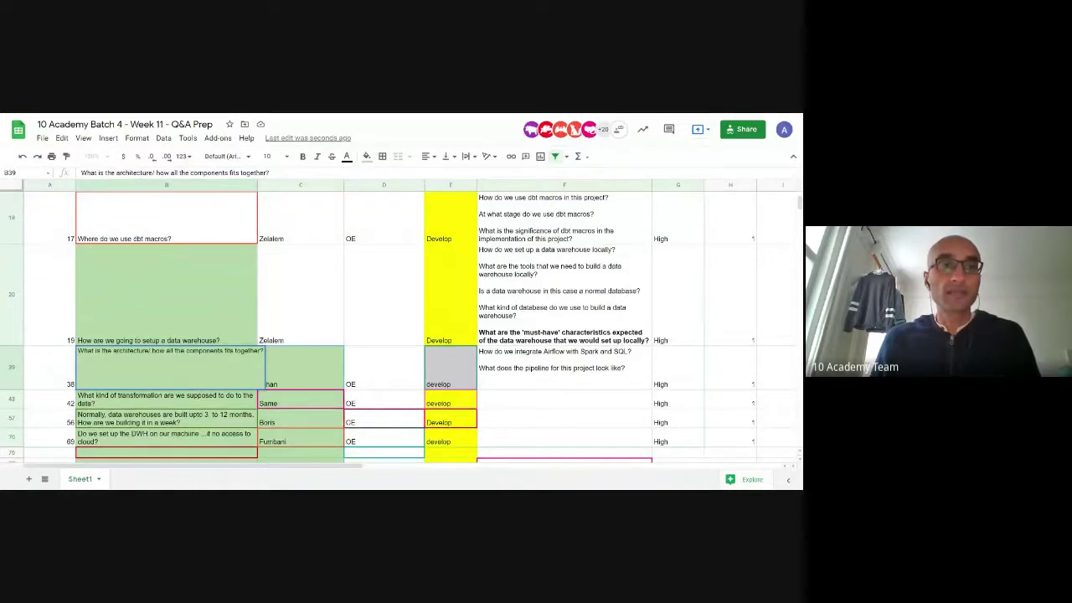
pyautogui.tripleClick(217, 174)
pyautogui.hotkey('ctrl', 'c')
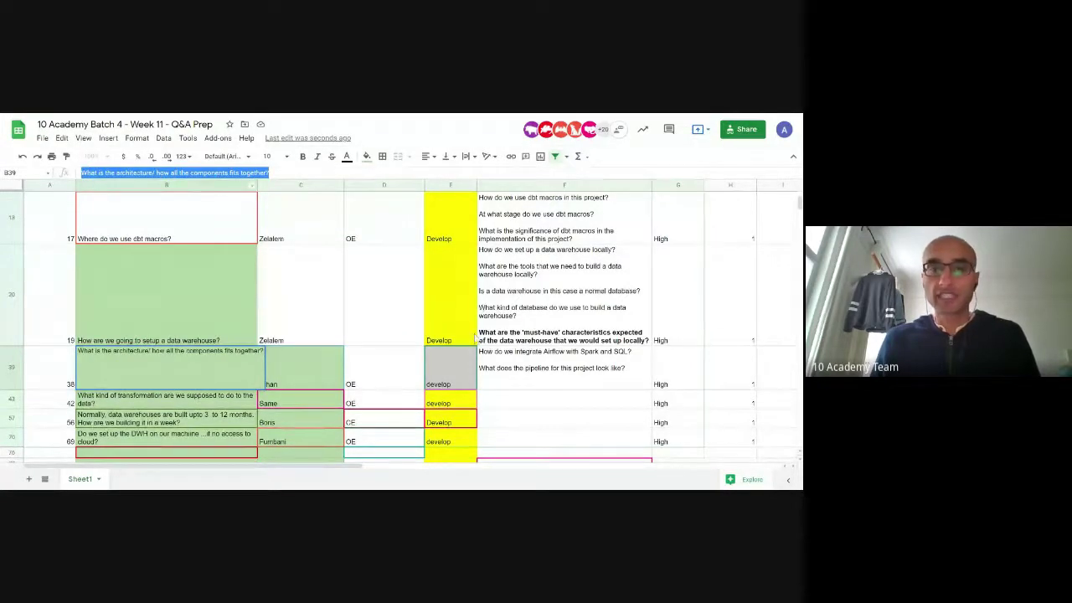
# Paste the copied architecture question as the last alternative in question 38's improved question, make it bold and save the cell
pyautogui.click(506, 387)
pyautogui.hotkey('ctrl', 'v')
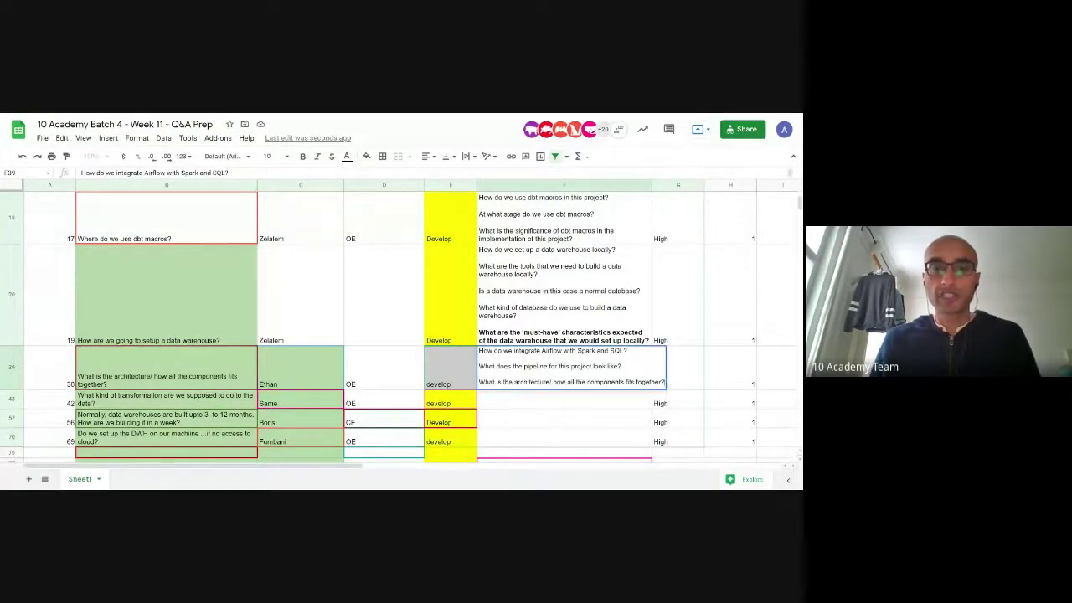
pyautogui.hotkey('shift', 'Home')
pyautogui.press('Return')
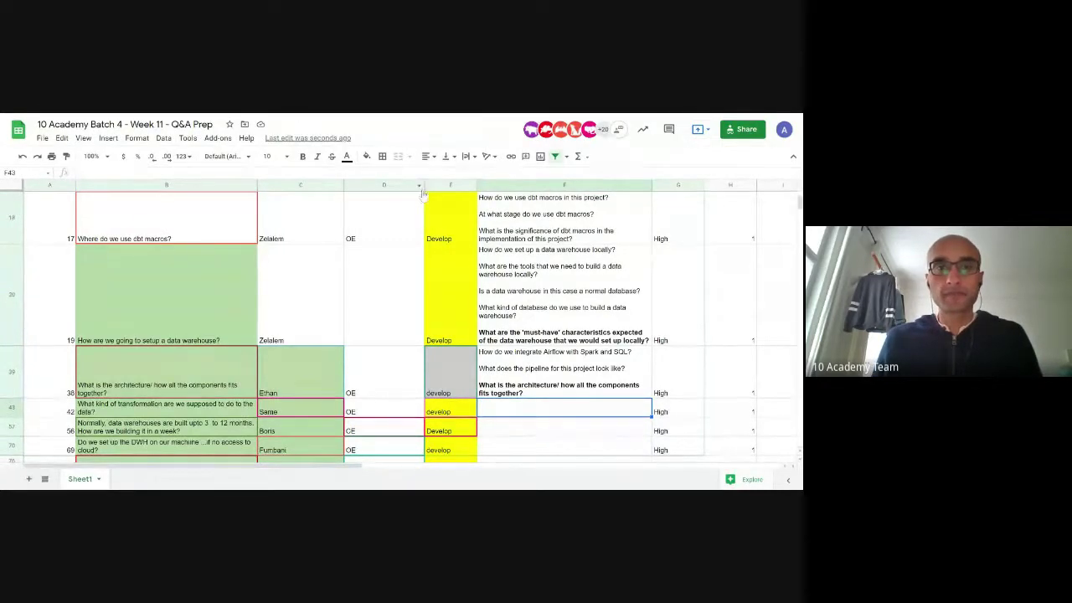
# Narrow column D, check question 42's original question and return to its improved question cell
pyautogui.moveTo(424, 184); pyautogui.dragTo(384, 185)
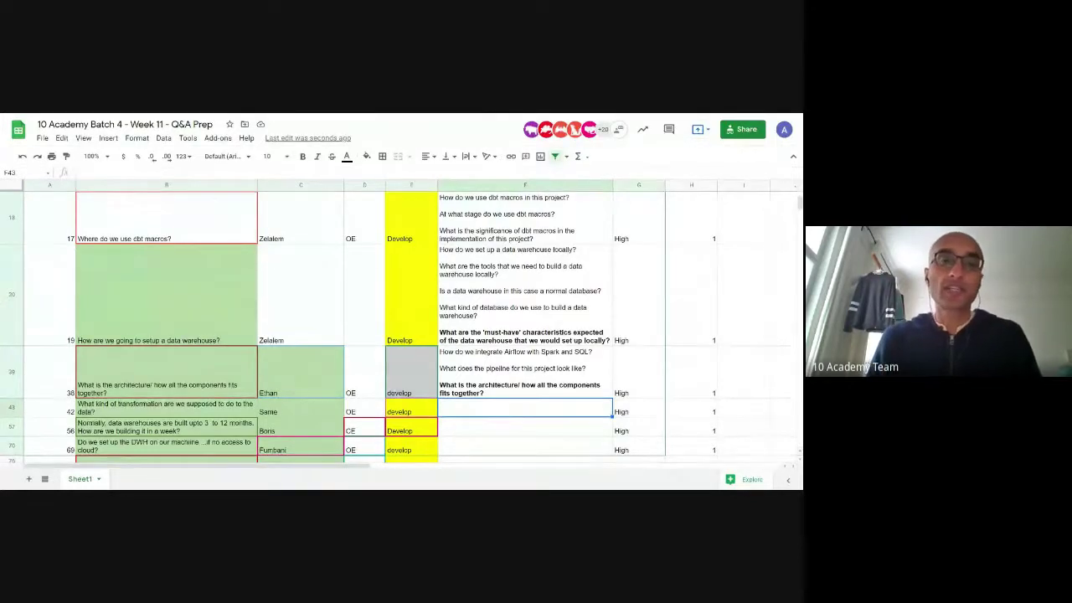
pyautogui.press('Left')
pyautogui.press('Left')
pyautogui.press('Left')
pyautogui.press('Left')
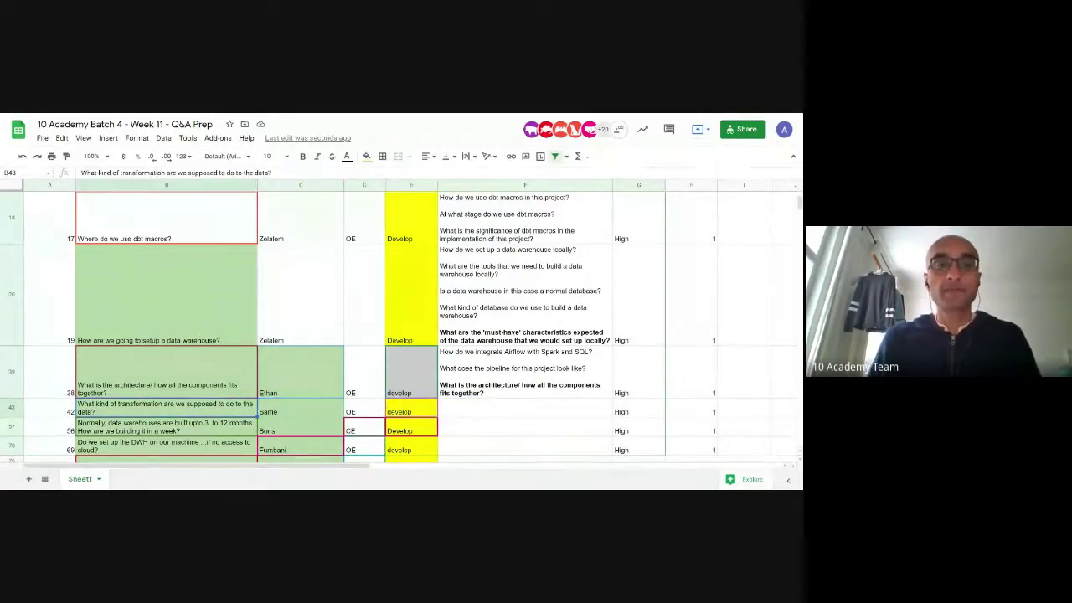
pyautogui.press('Right')
pyautogui.press('Right')
pyautogui.press('Right')
pyautogui.press('Right')
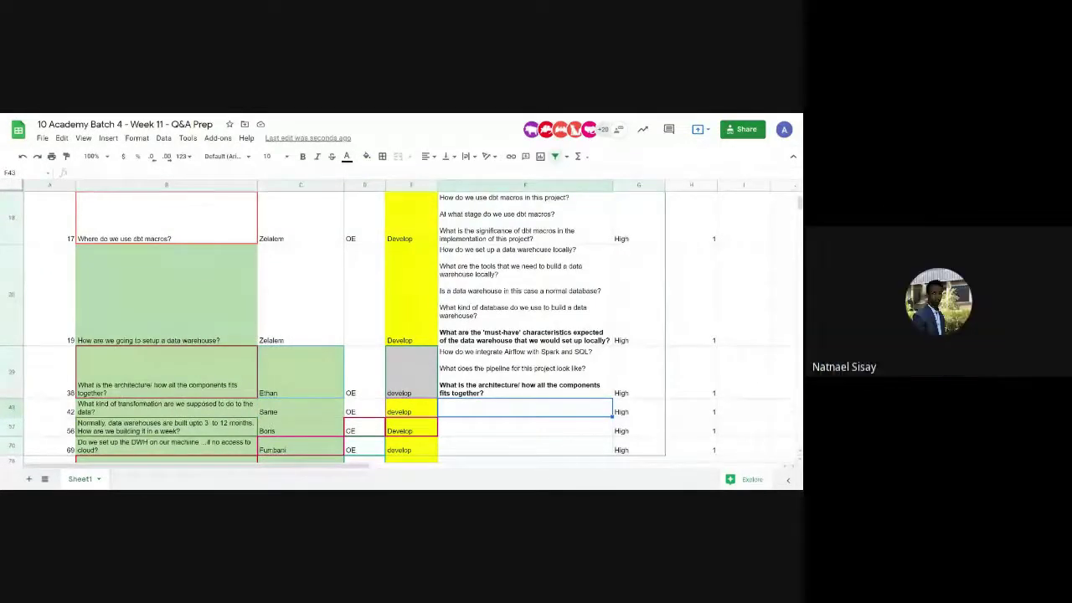
# Enter "What kind of transformations are possible for this dataset?" as the first line of question 42's improved question
pyautogui.write('What k')
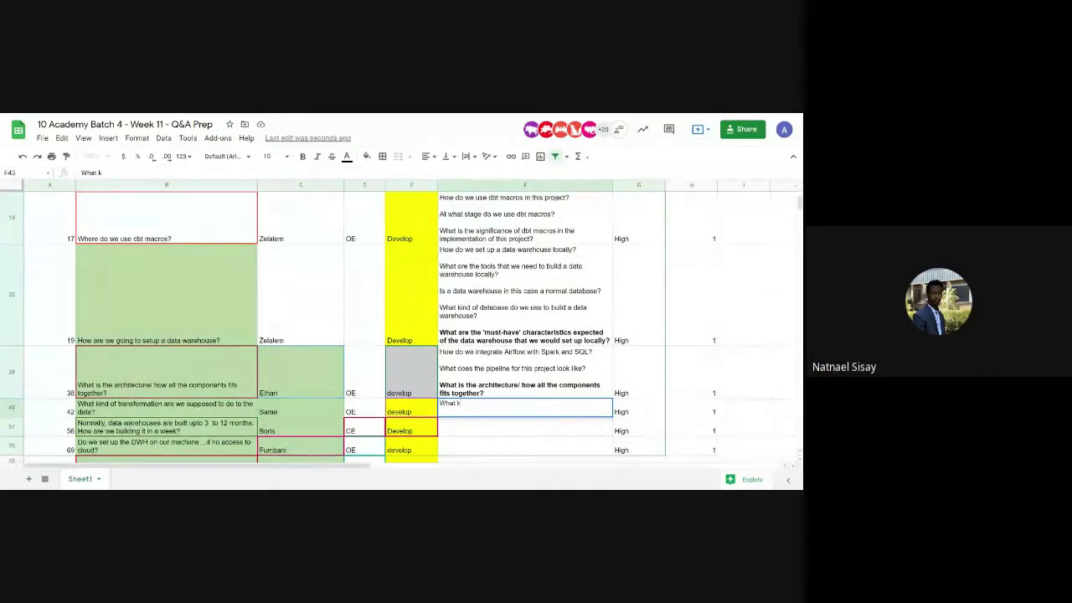
pyautogui.write('ind of t')
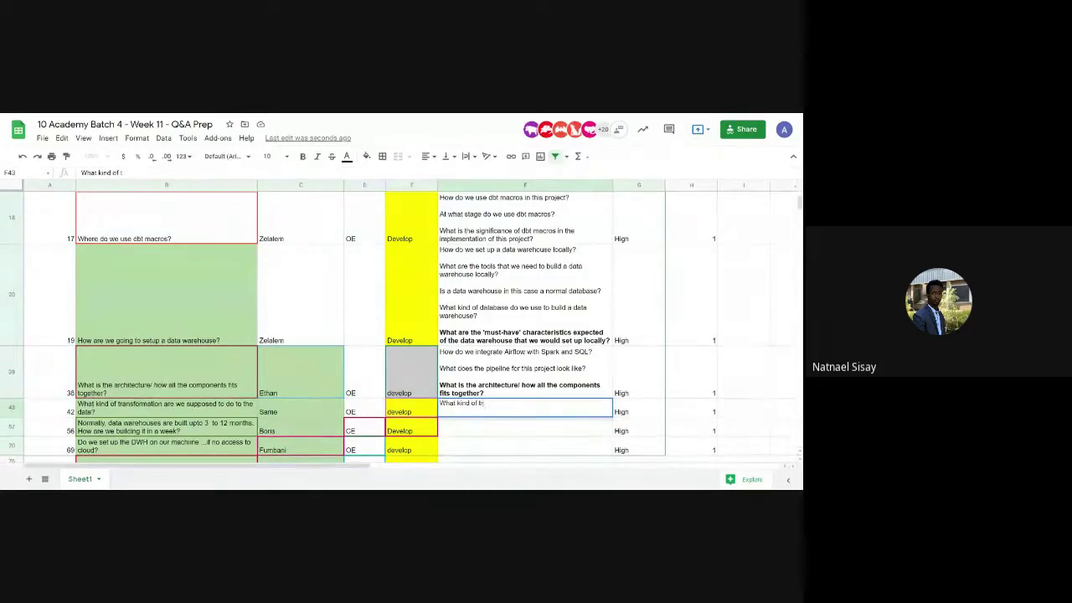
pyautogui.write('ransformations')
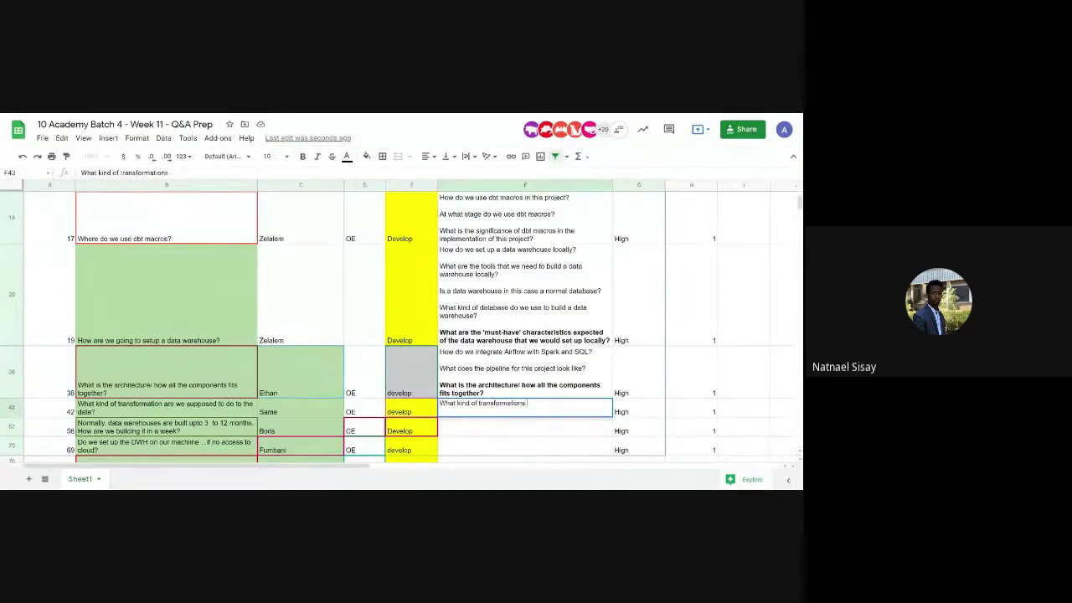
pyautogui.write(' are possible')
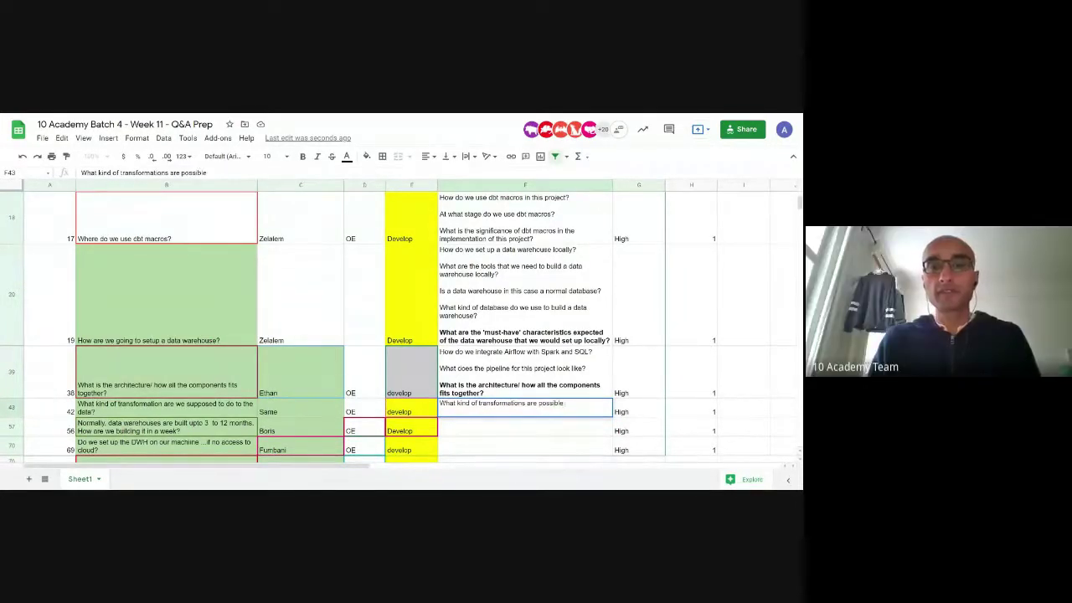
pyautogui.write(' for this dataset')
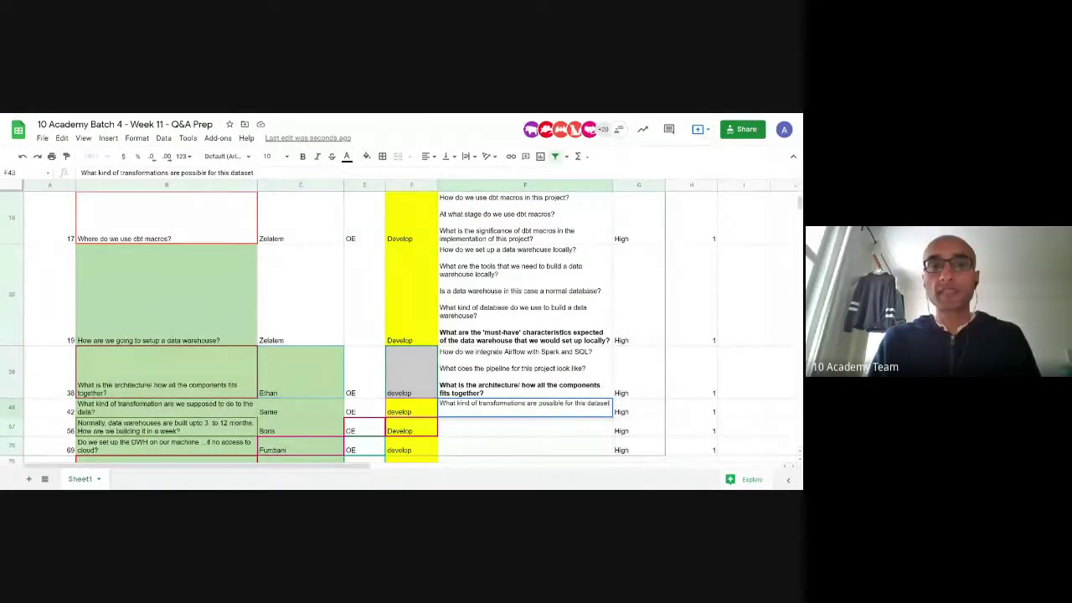
pyautogui.write('?')
pyautogui.hotkey('alt', 'Return')
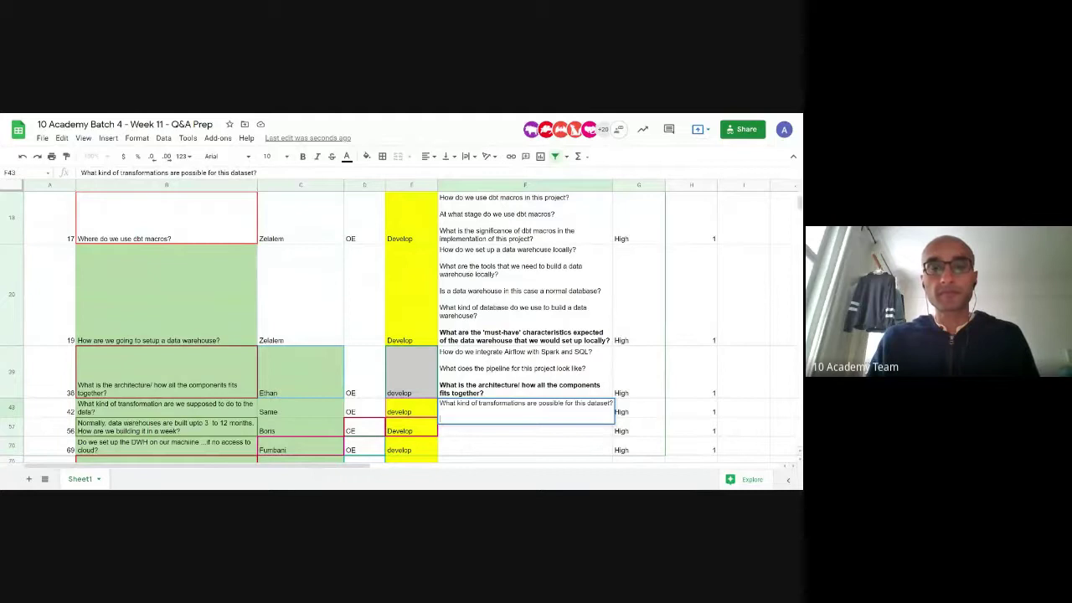
# Add "What kinds of transformations would you recommend we start with for this dataset?" as an alternative in question 42's improved question
pyautogui.write('What kinds')
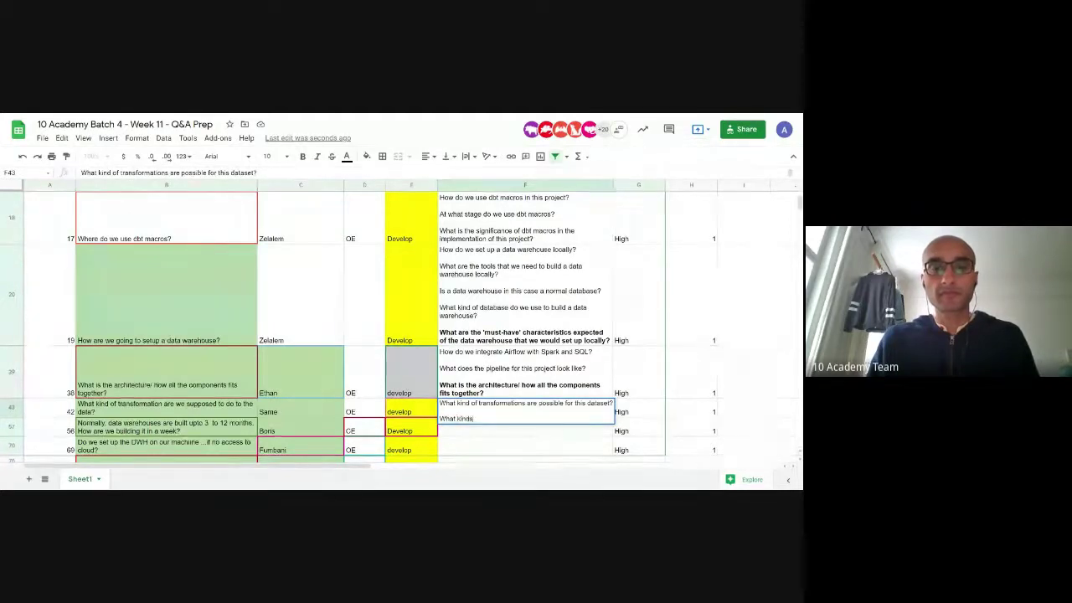
pyautogui.write(' of transformations would you re')
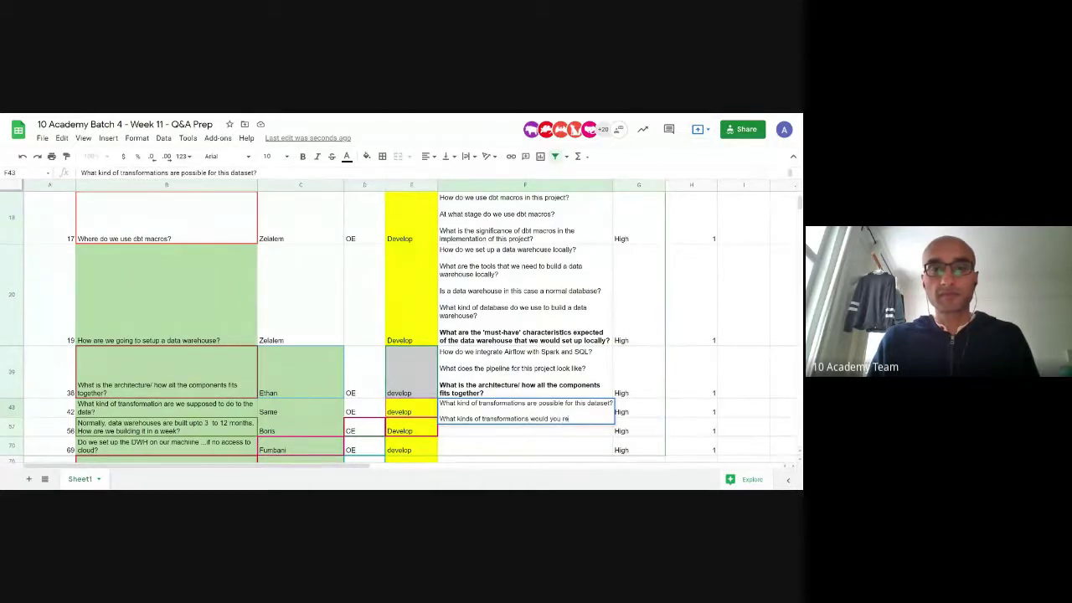
pyautogui.write('commend we start')
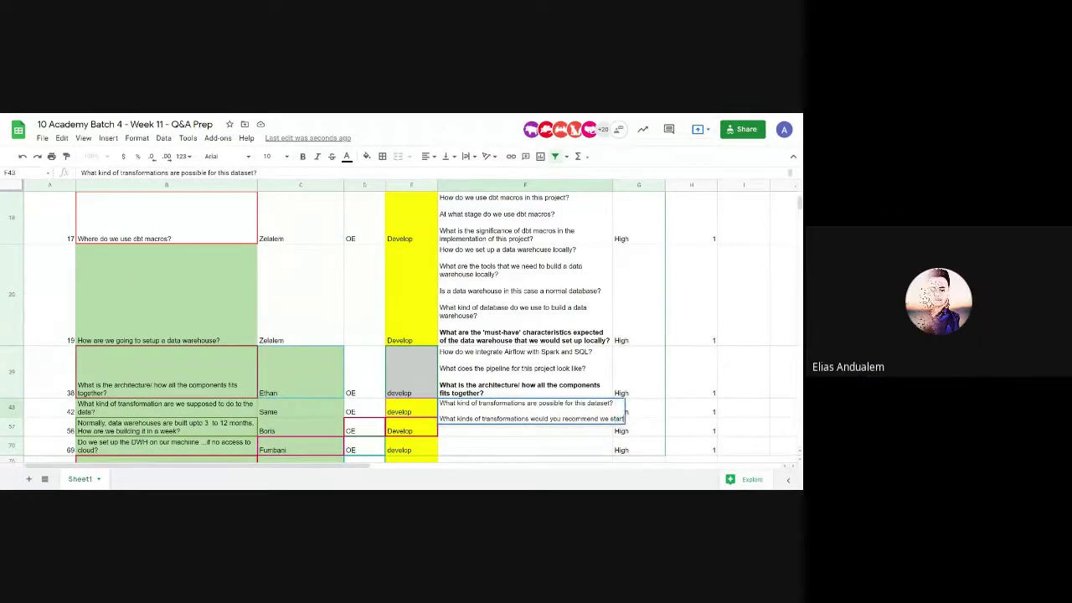
pyautogui.write(' with for this')
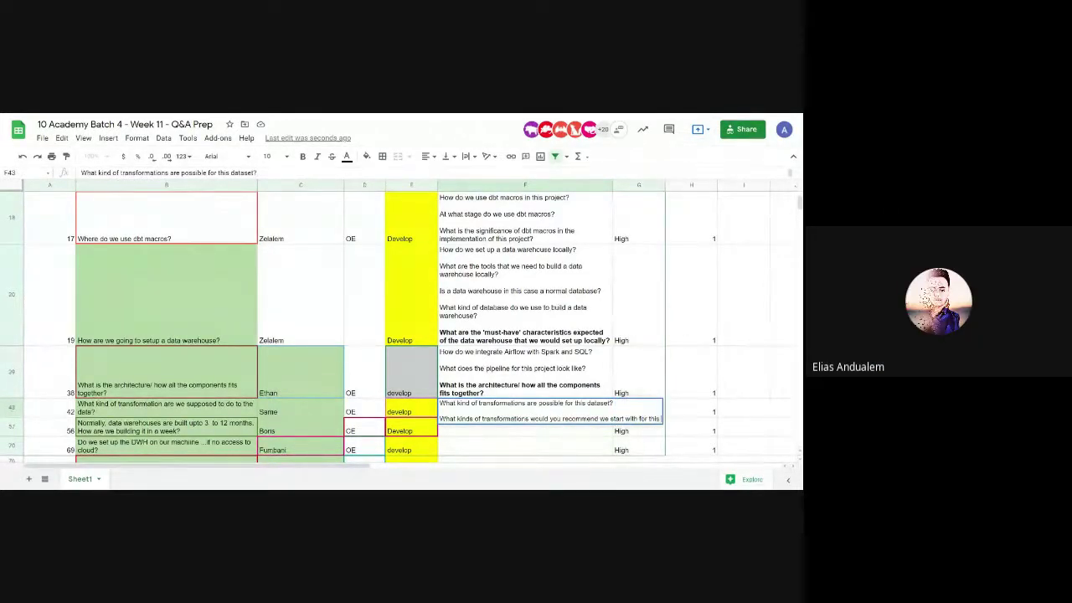
pyautogui.write(' dataset?')
pyautogui.hotkey('alt', 'Return')
# Add "What are the main transformations we should be doing with dbt on this dataset?" in bold to question 42's improved question and save it
pyautogui.write('Wh')
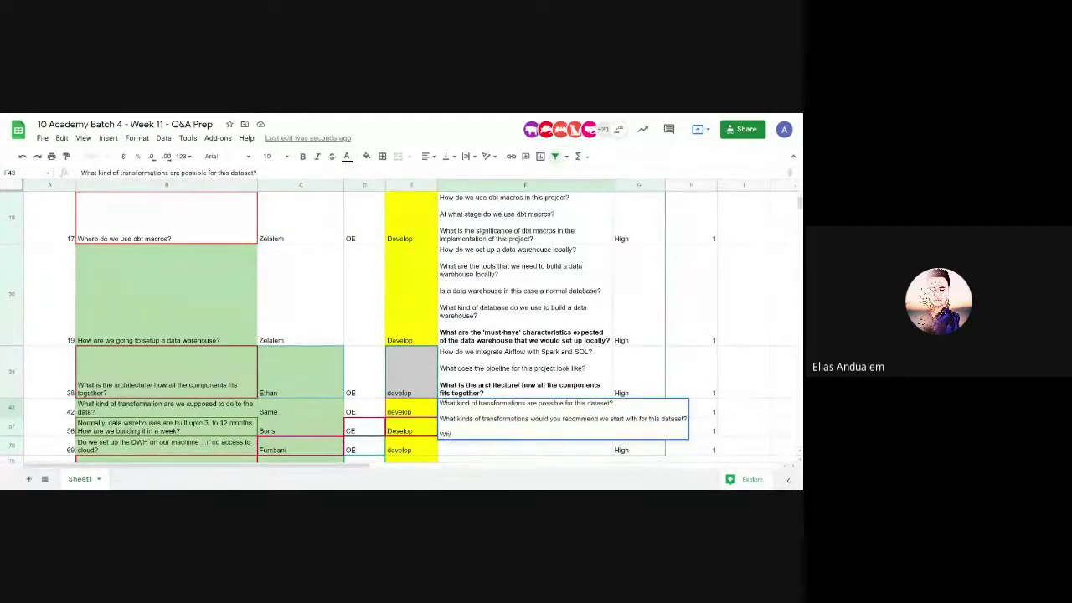
pyautogui.write('at are the main transformati')
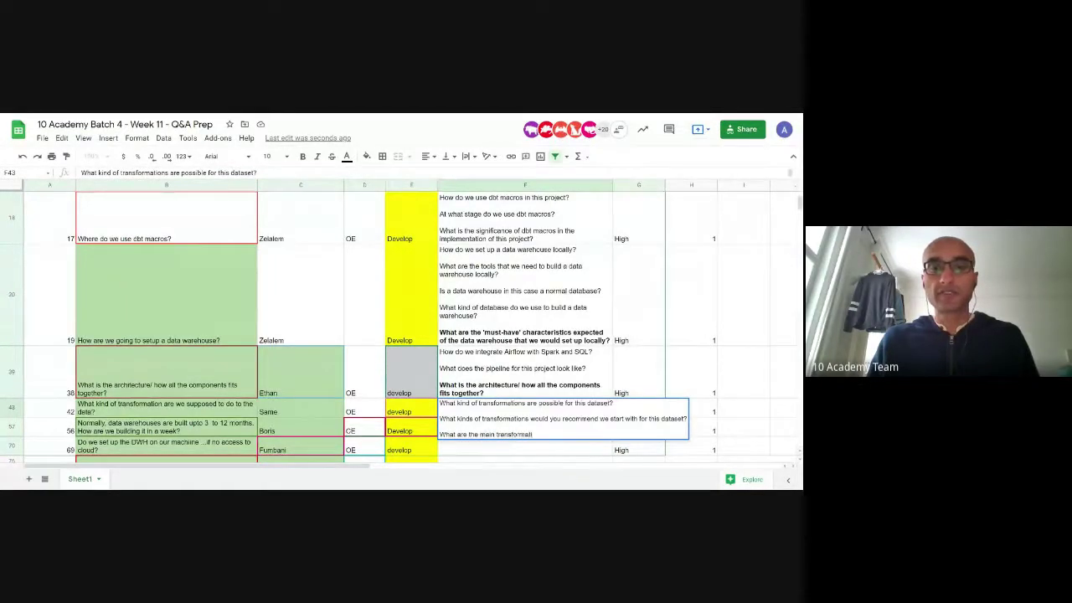
pyautogui.write('ons we')
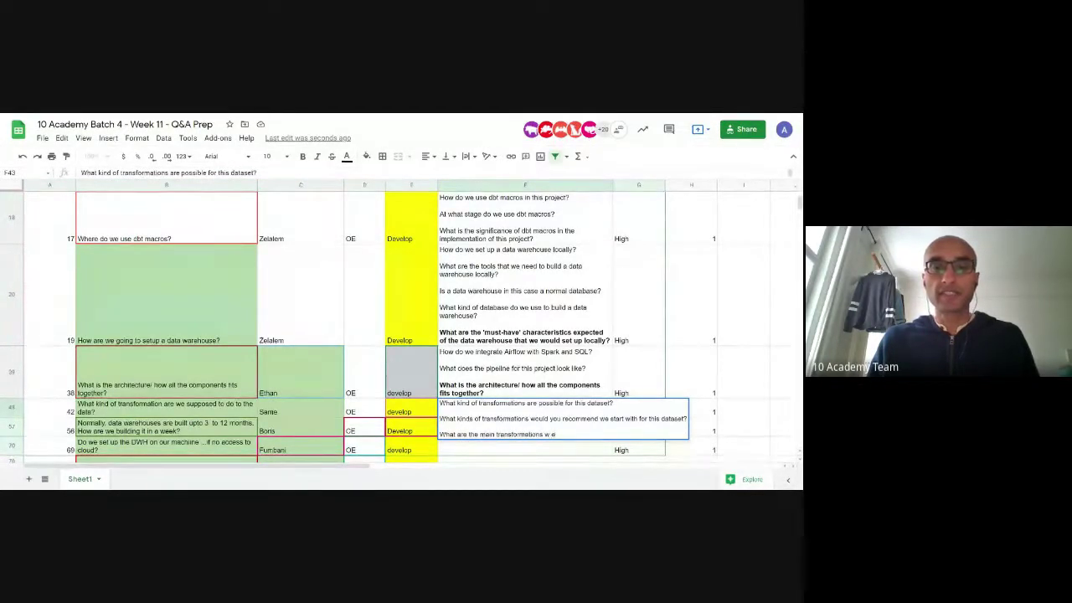
pyautogui.write(' should be doing')
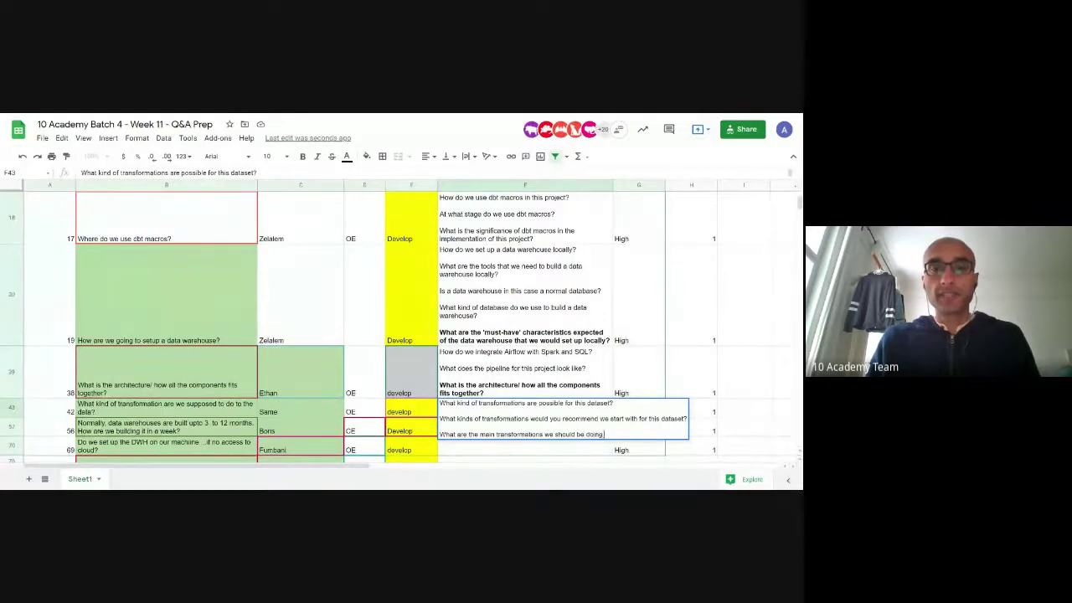
pyautogui.write(' with db')
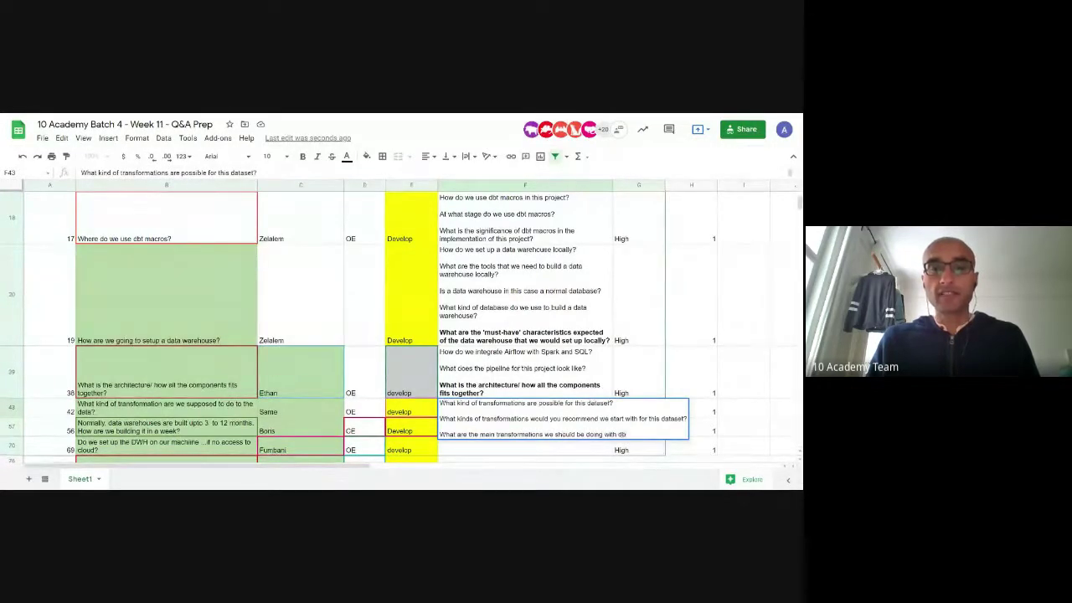
pyautogui.write('t on this dataset')
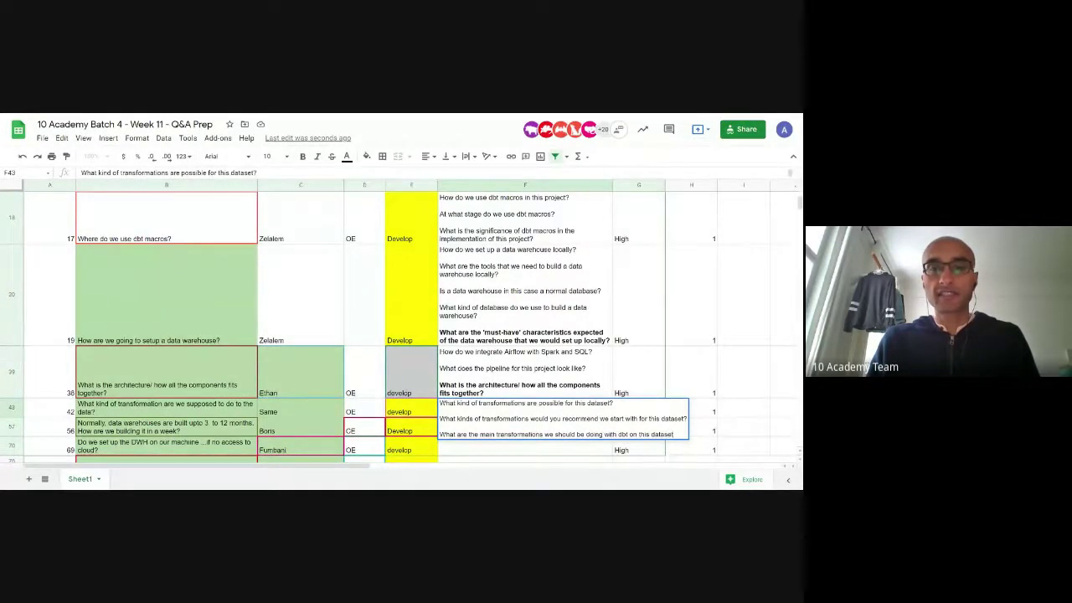
pyautogui.write('?')
pyautogui.hotkey('shift', 'Home')
pyautogui.hotkey('ctrl', 'b')
pyautogui.press('Return')
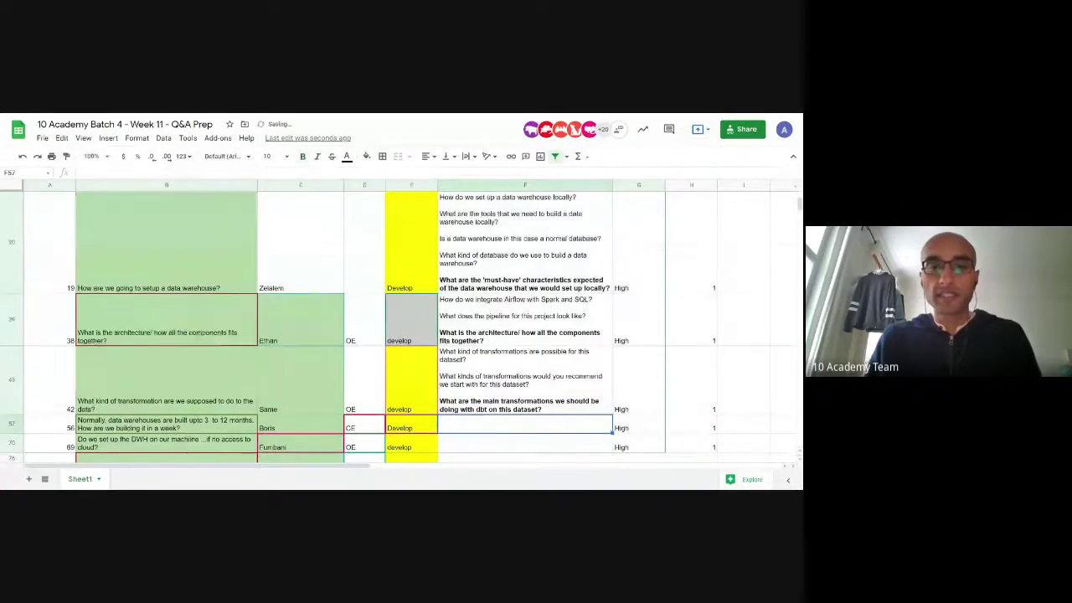
# Enter "Is it possible to build data warehouses in a week?" as the first line of question 56's improved question
pyautogui.click(524, 459)
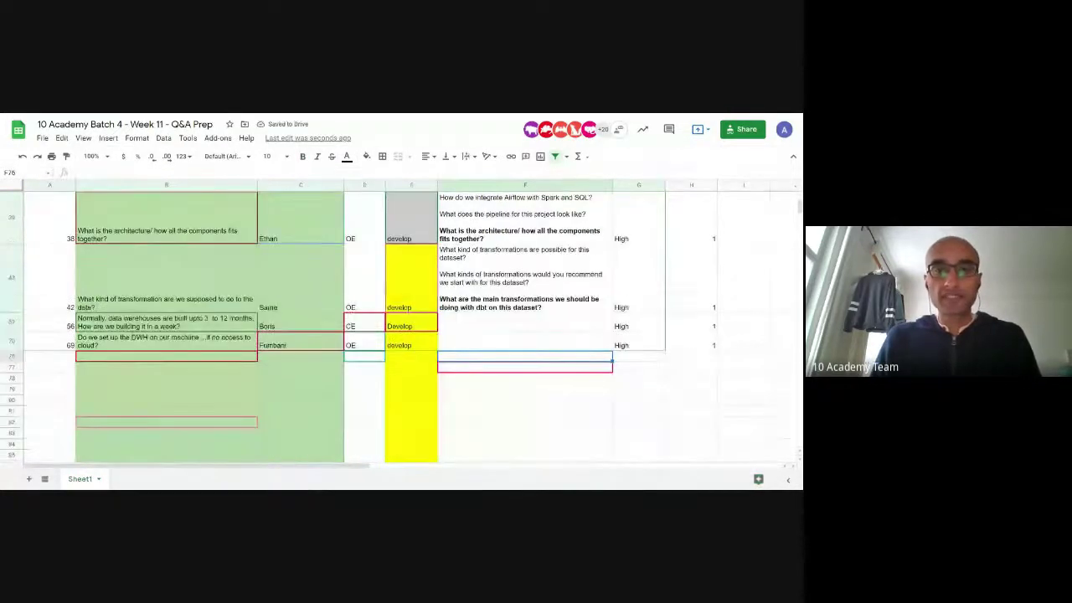
pyautogui.press('Up')
pyautogui.press('Up')
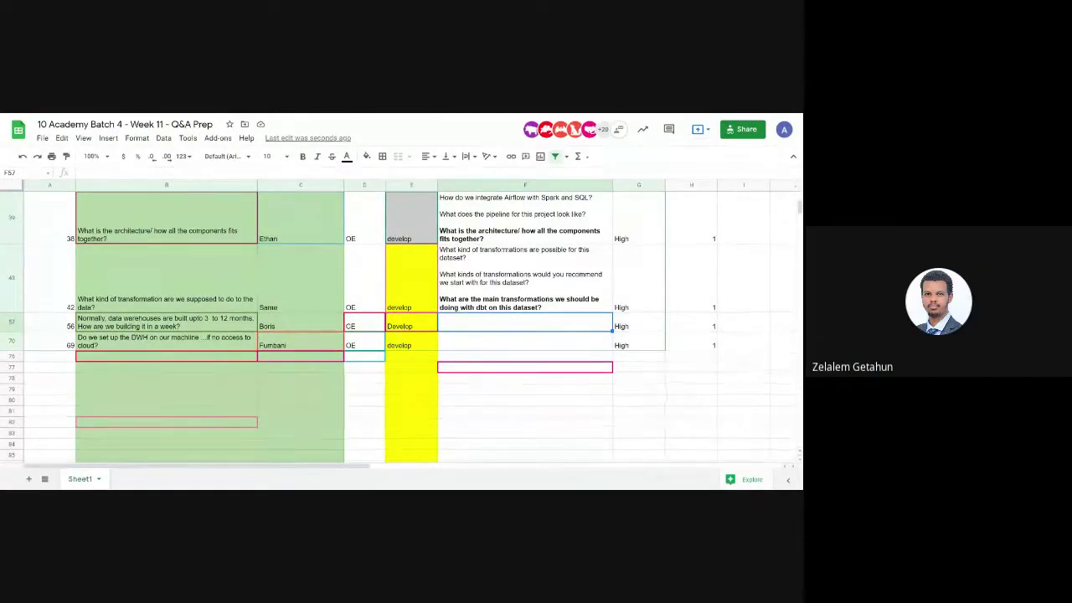
pyautogui.write('Is it poss')
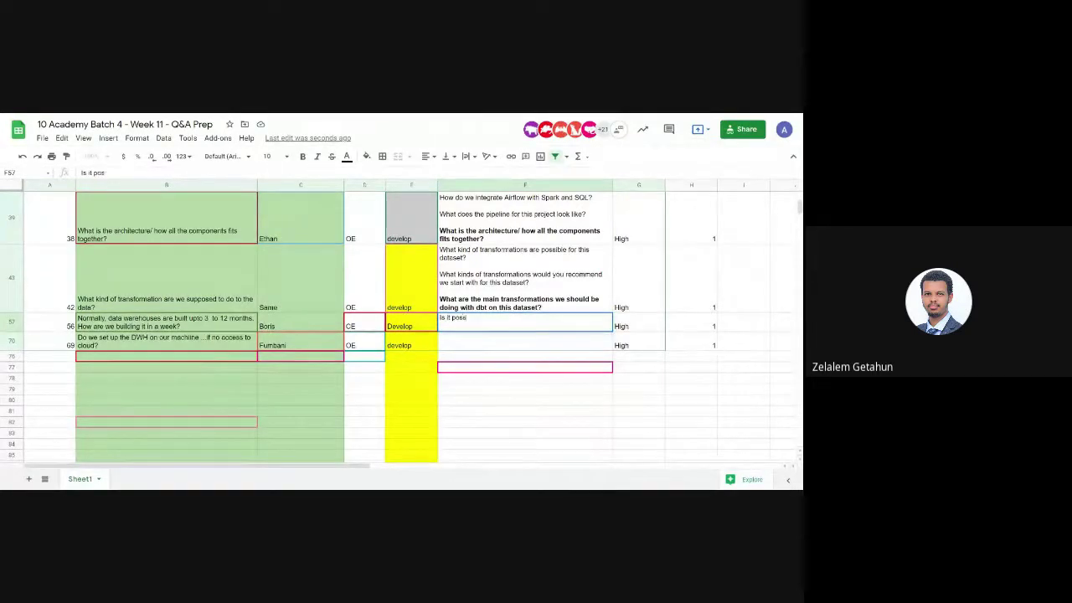
pyautogui.write('ible t')
pyautogui.write('o build datase')
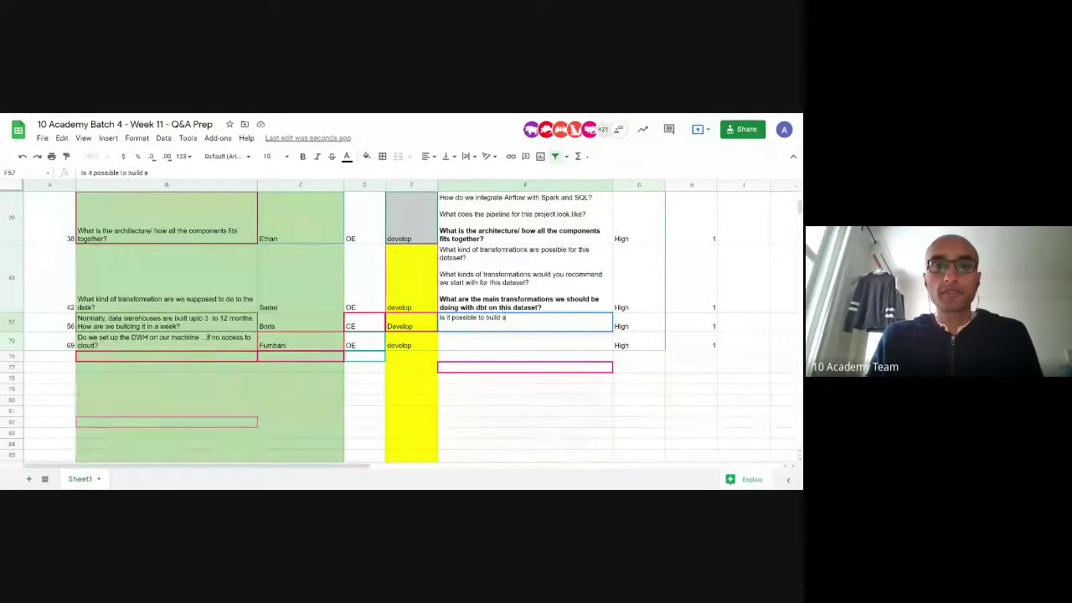
pyautogui.write('t')
pyautogui.press('BackSpace')
pyautogui.press('BackSpace')
pyautogui.press('BackSpace')
pyautogui.write('war')
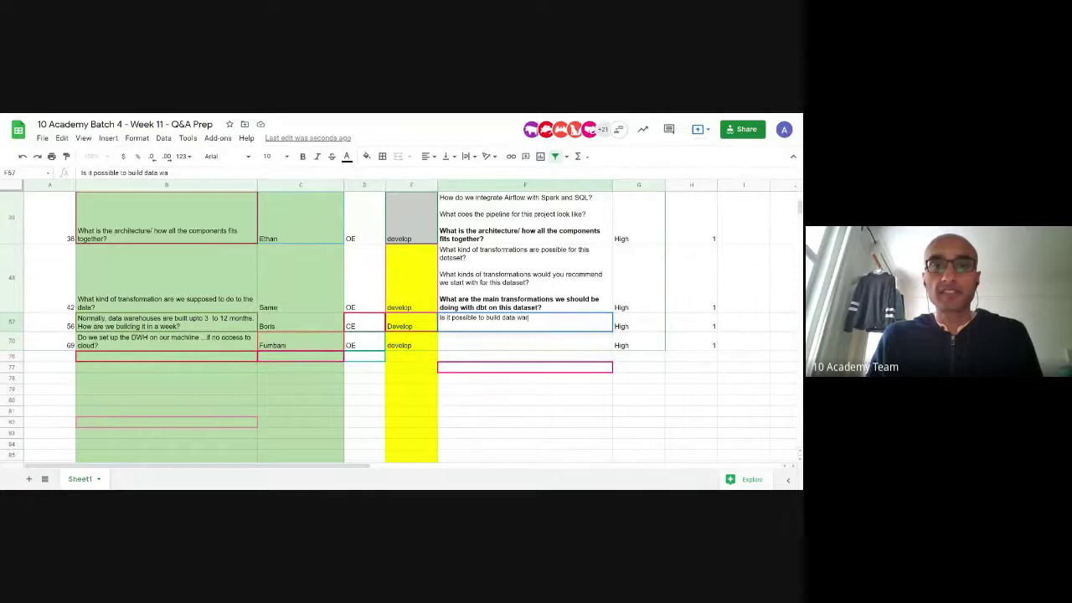
pyautogui.write('ehouses in a week?')
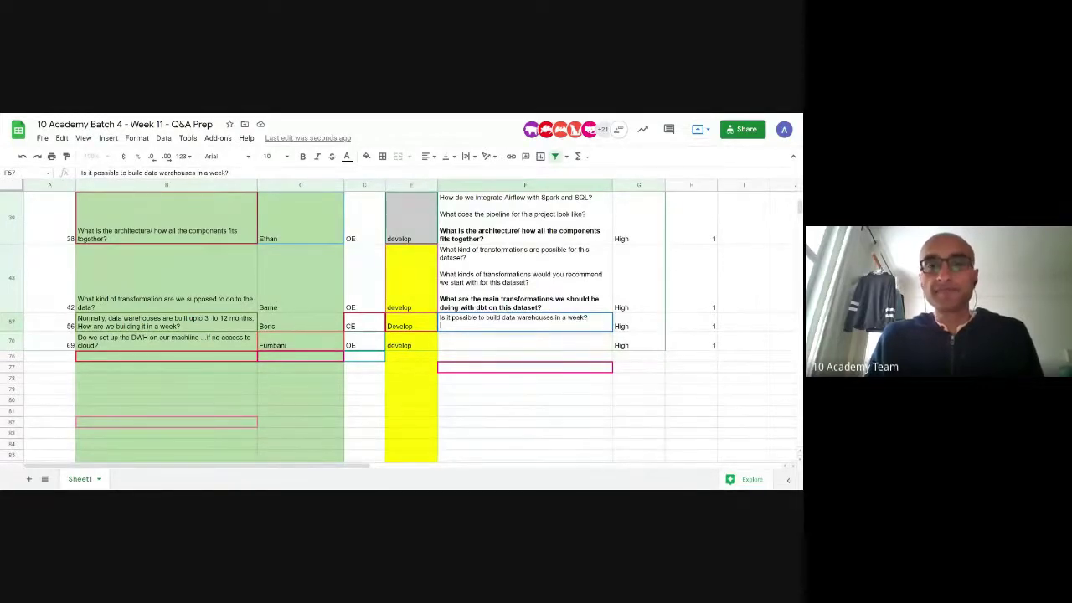
pyautogui.hotkey('ctrl', 'Return')
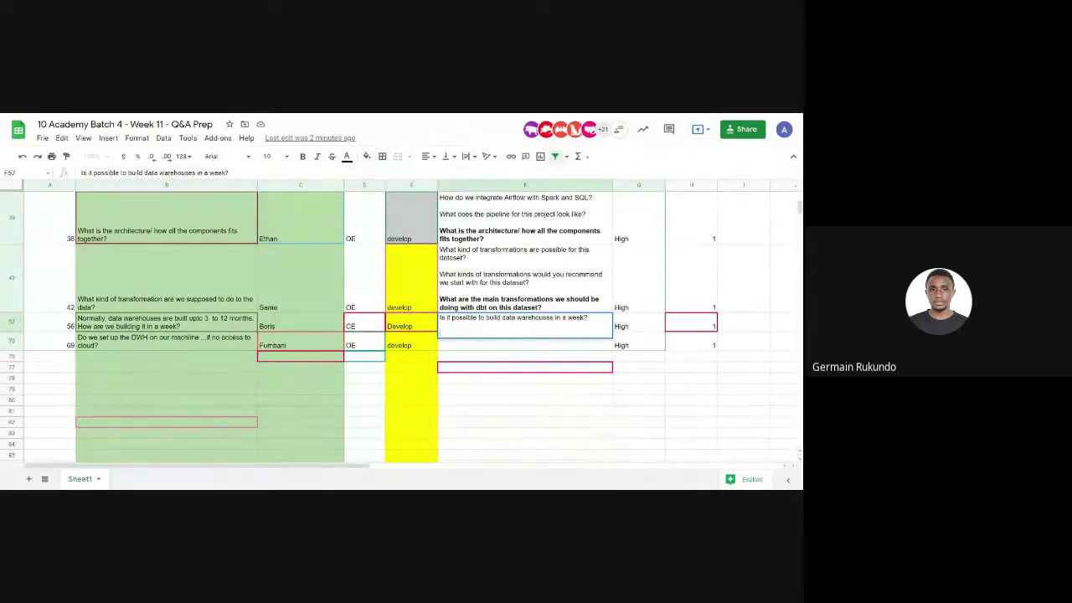
# Add "How can we build a data warehouse in a week?" as an alternative in question 56's improved question
pyautogui.write('ow can we build a data war')
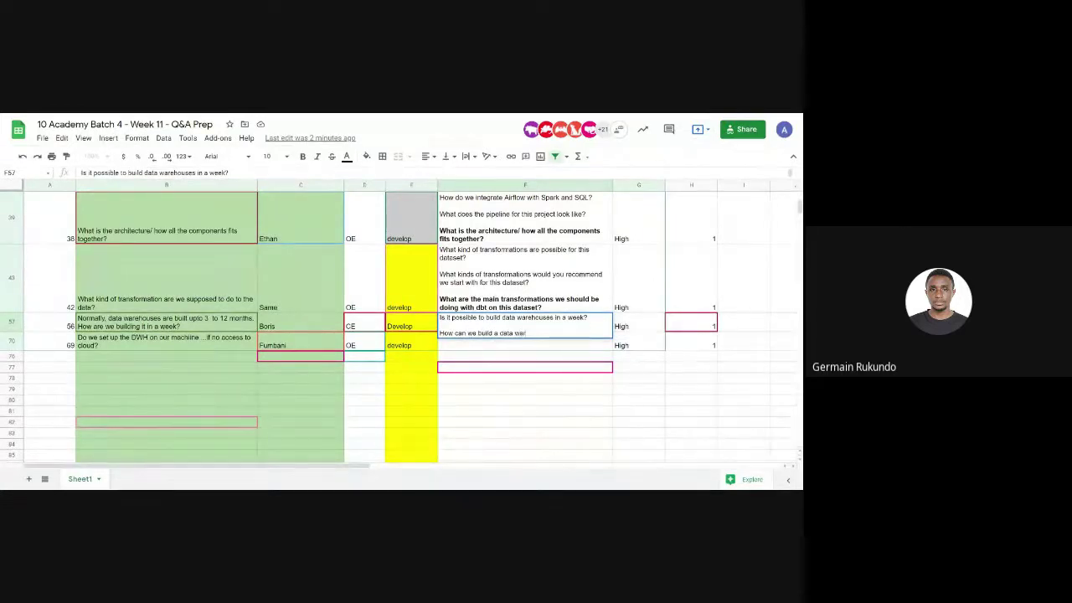
pyautogui.write('ehouse in a week?')
pyautogui.hotkey('alt', 'Return')
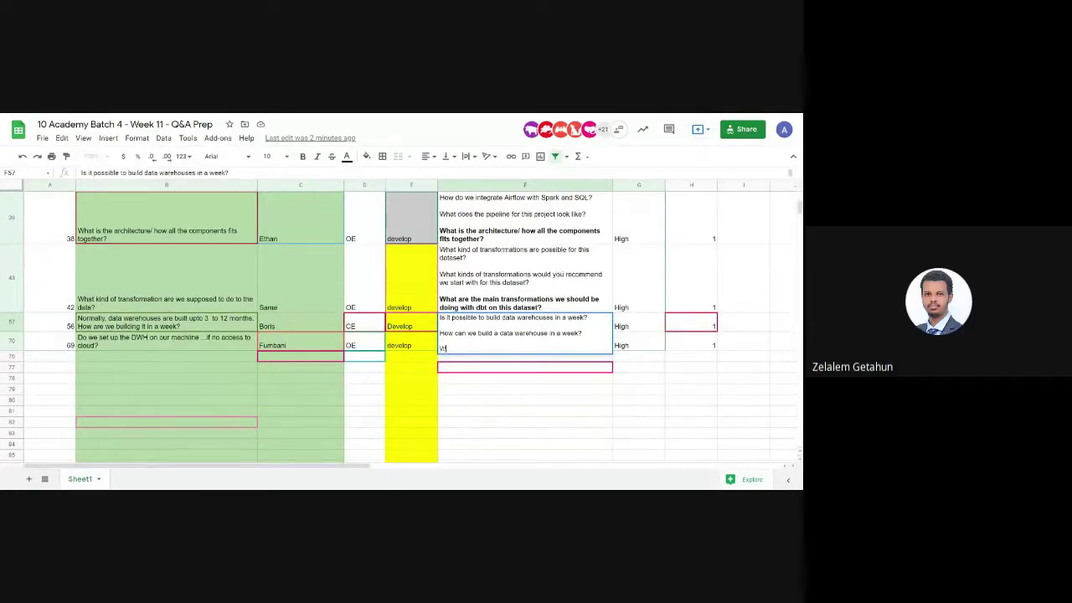
# Add "What are the best practices to build this data warehouse in a week?" as an alternative in question 56's improved question
pyautogui.write('hat are theibest practices to build this data warehouse in')
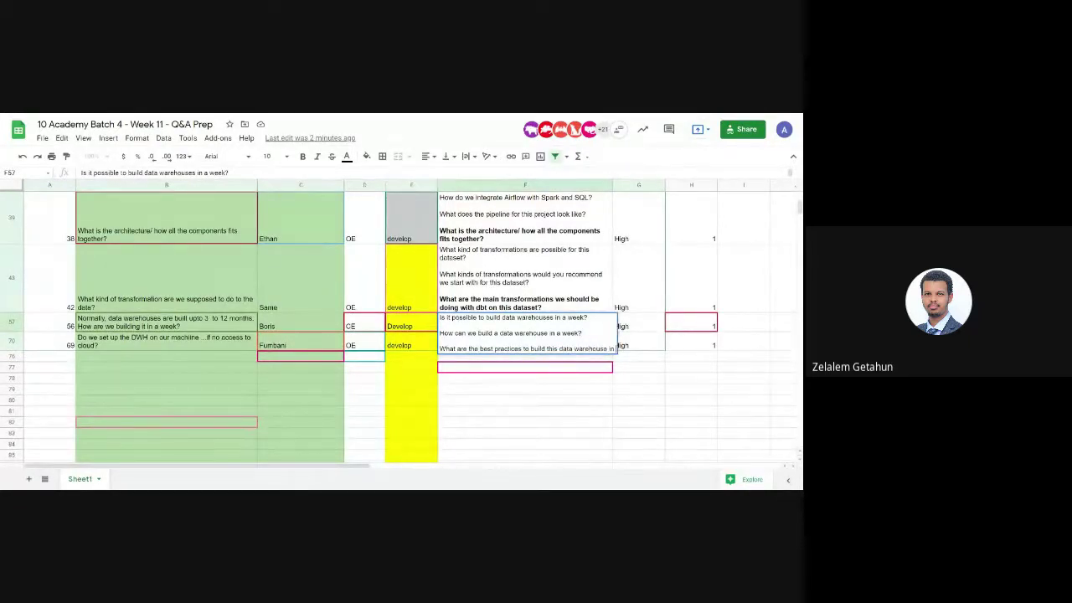
pyautogui.write(' a week?')
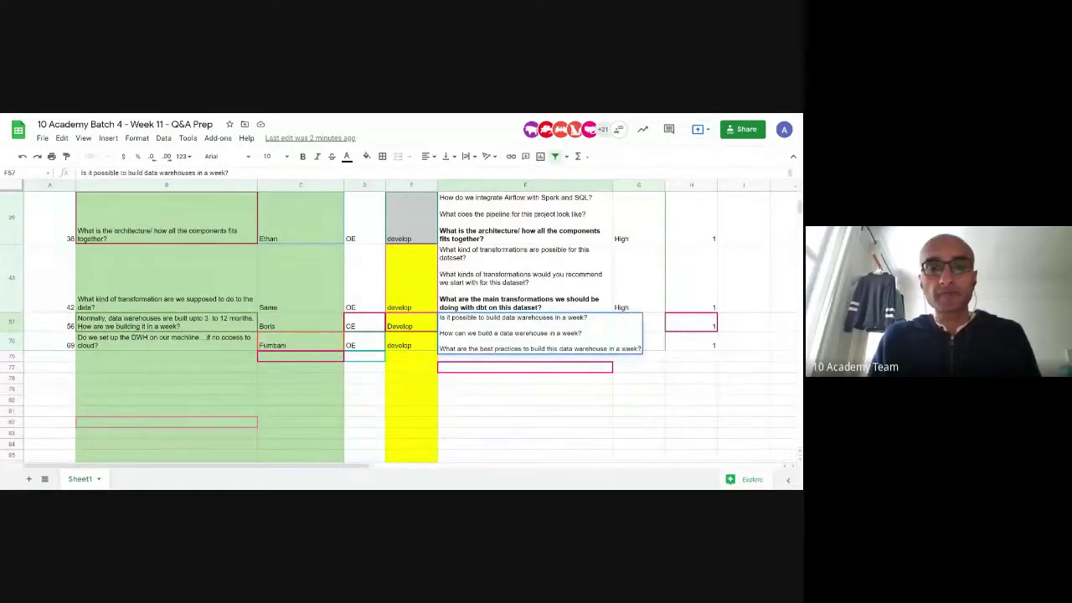
pyautogui.hotkey('alt', 'Return')
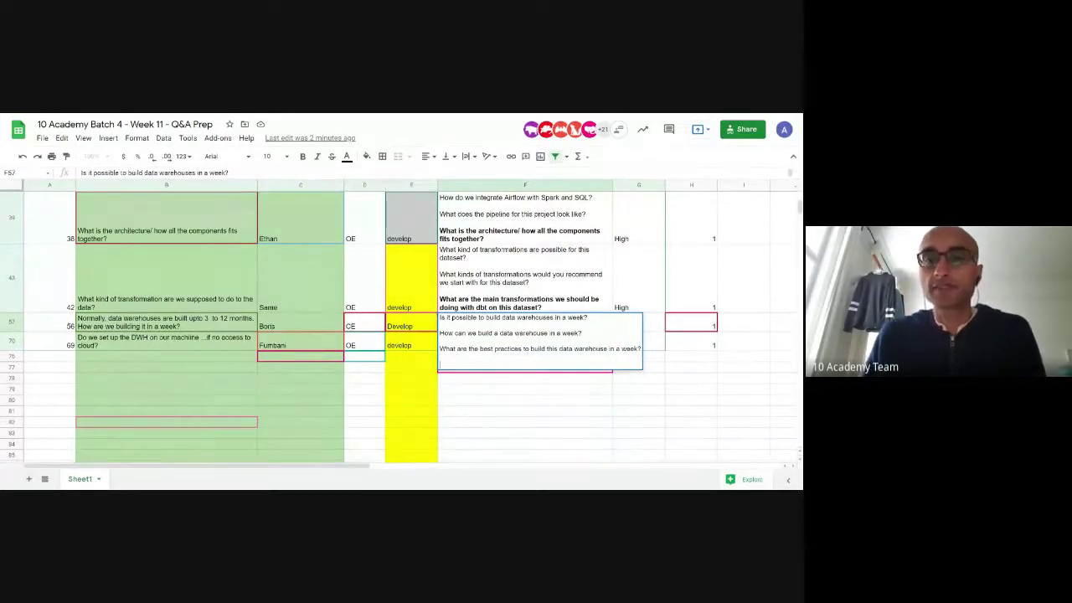
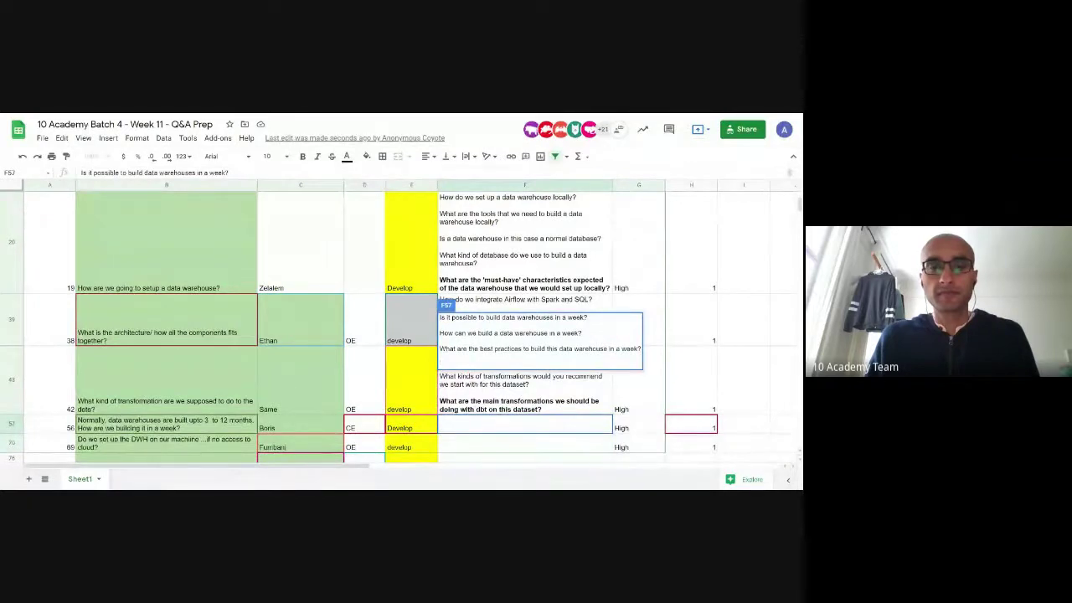
pyautogui.write('Where we')
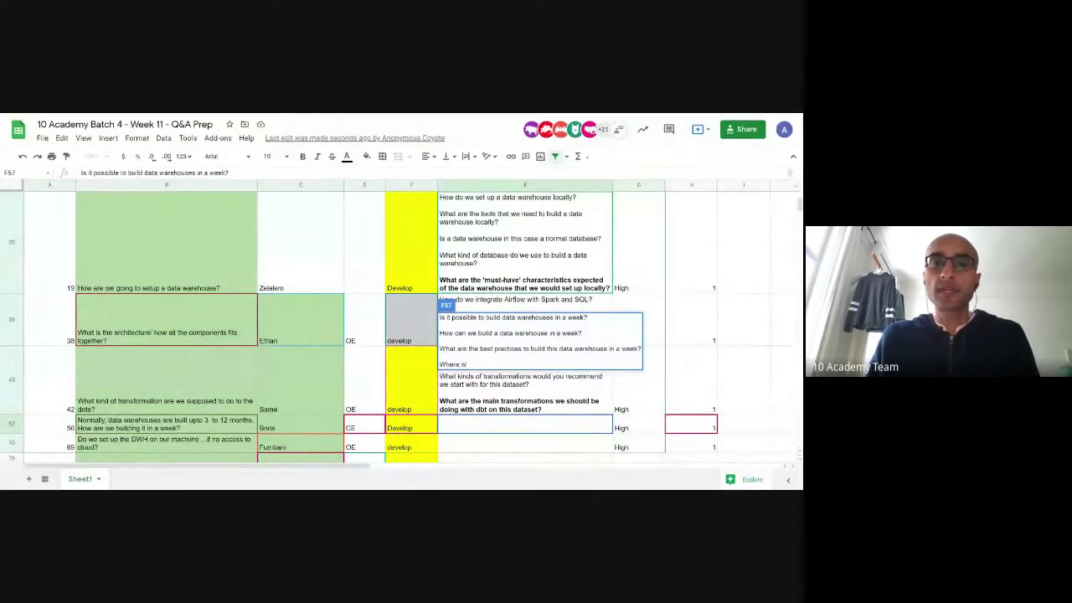
pyautogui.press('BackSpace')
pyautogui.press('BackSpace')
pyautogui.press('BackSpace')
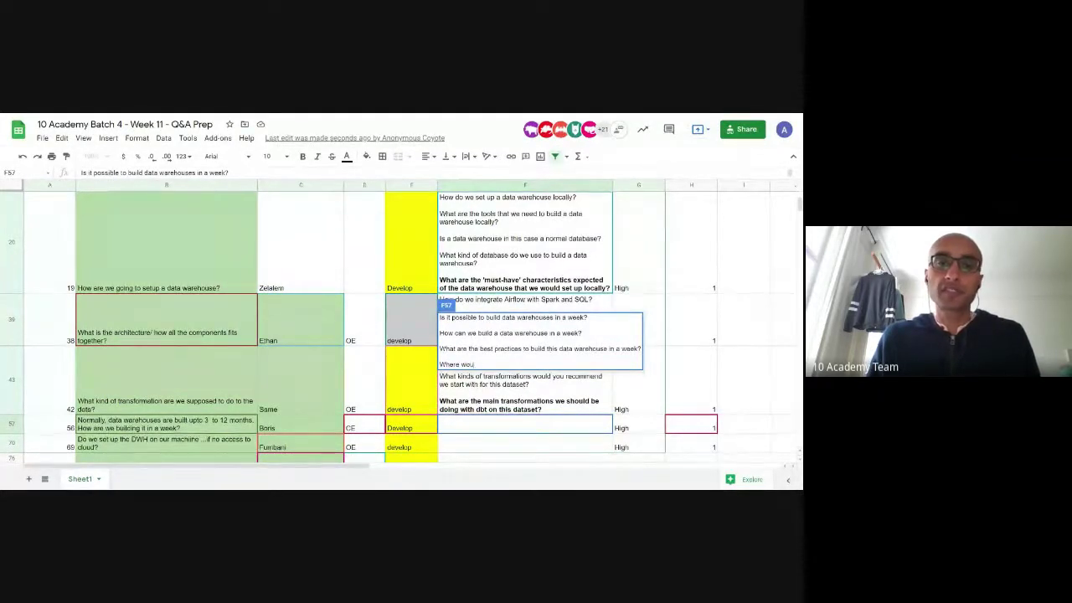
pyautogui.write('ld you suggest')
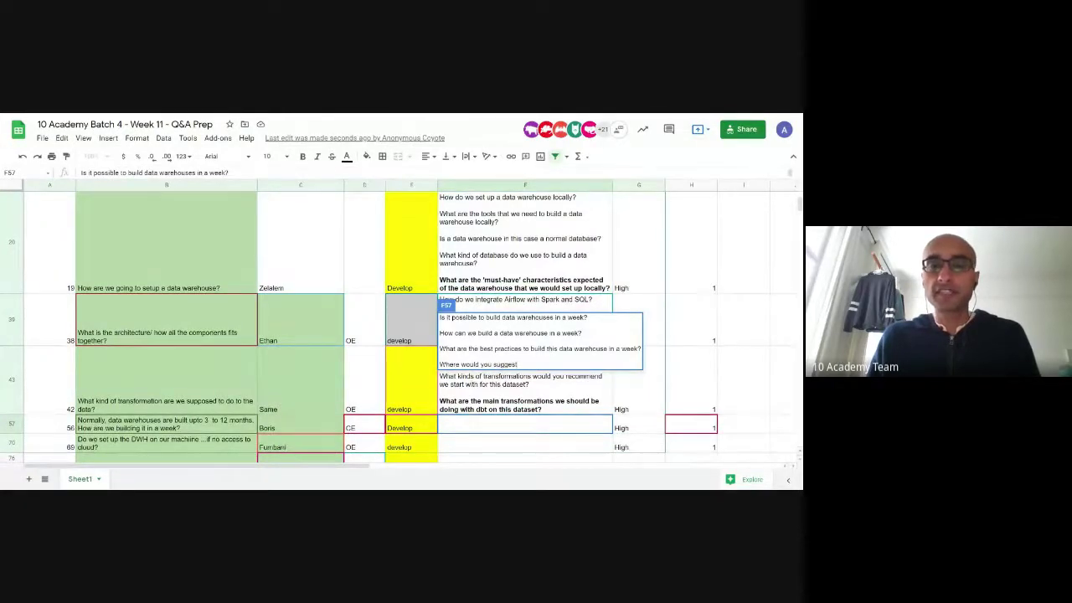
pyautogui.hotkey('shift', 'Home')
pyautogui.write('What a')
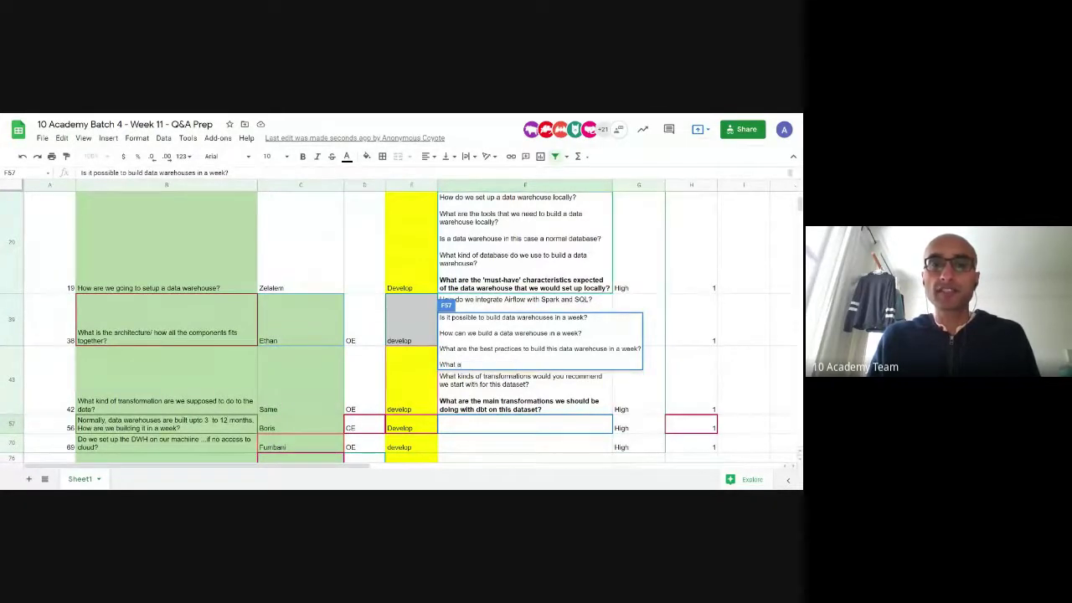
pyautogui.write('r')
pyautogui.write('essential')
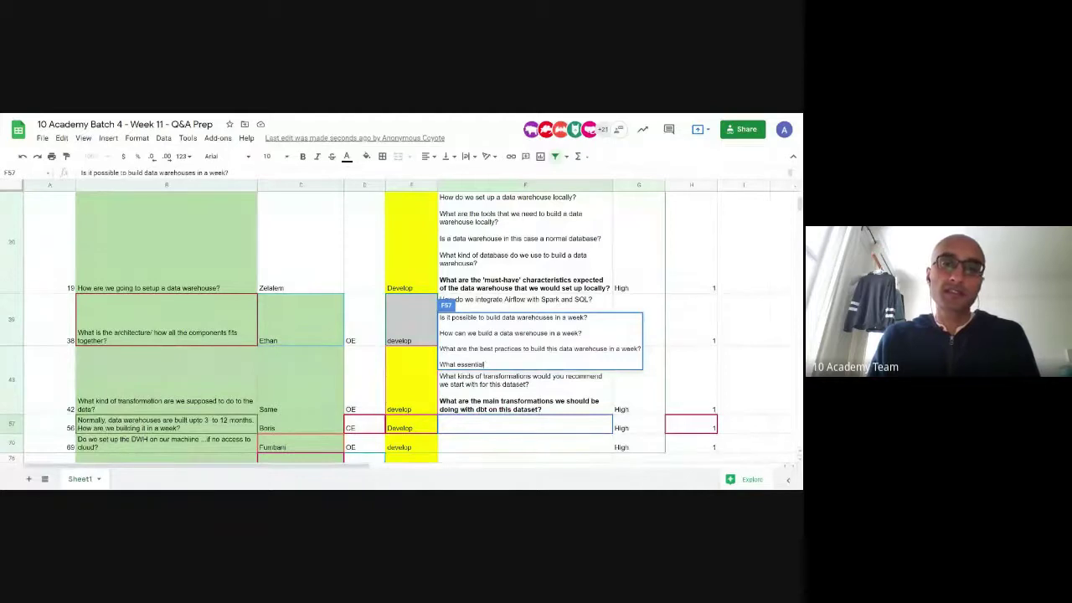
pyautogui.write(' aspects')
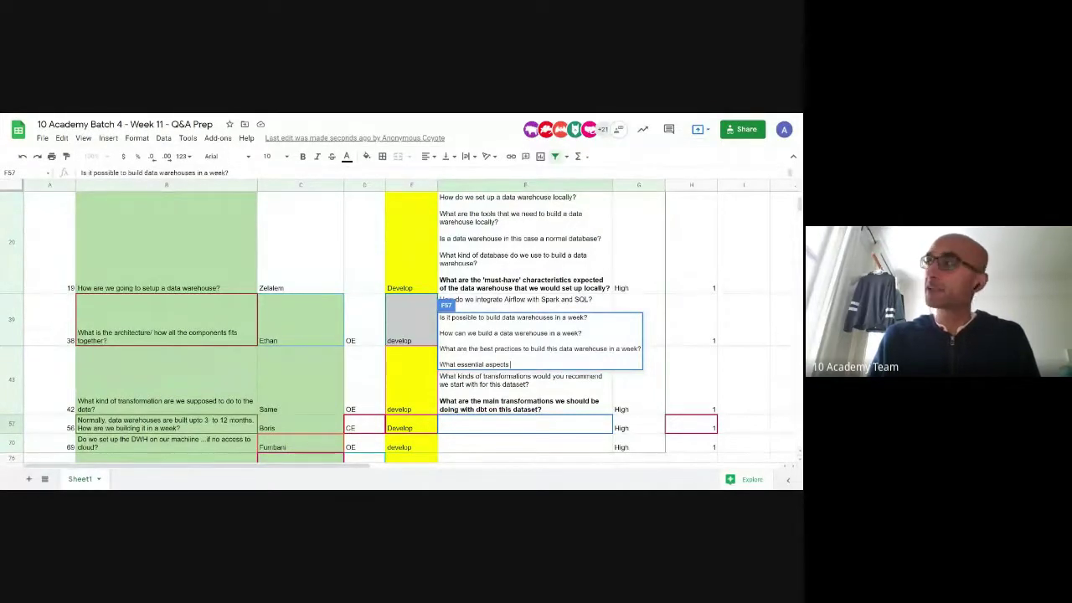
pyautogui.hotkey('shift', 'Home')
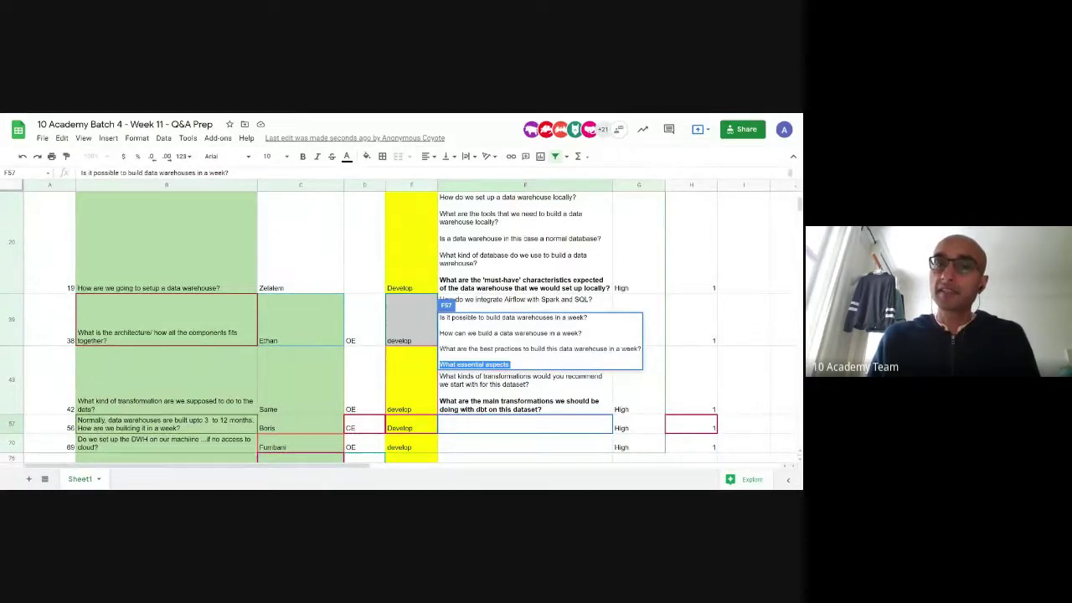
pyautogui.write('Guid')
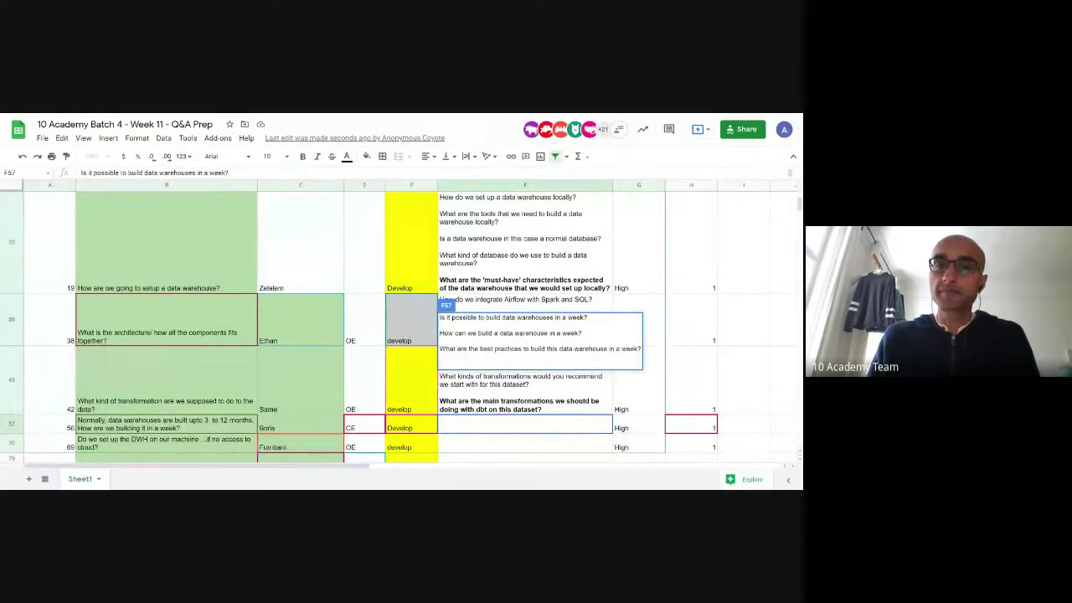
pyautogui.write('Where w')
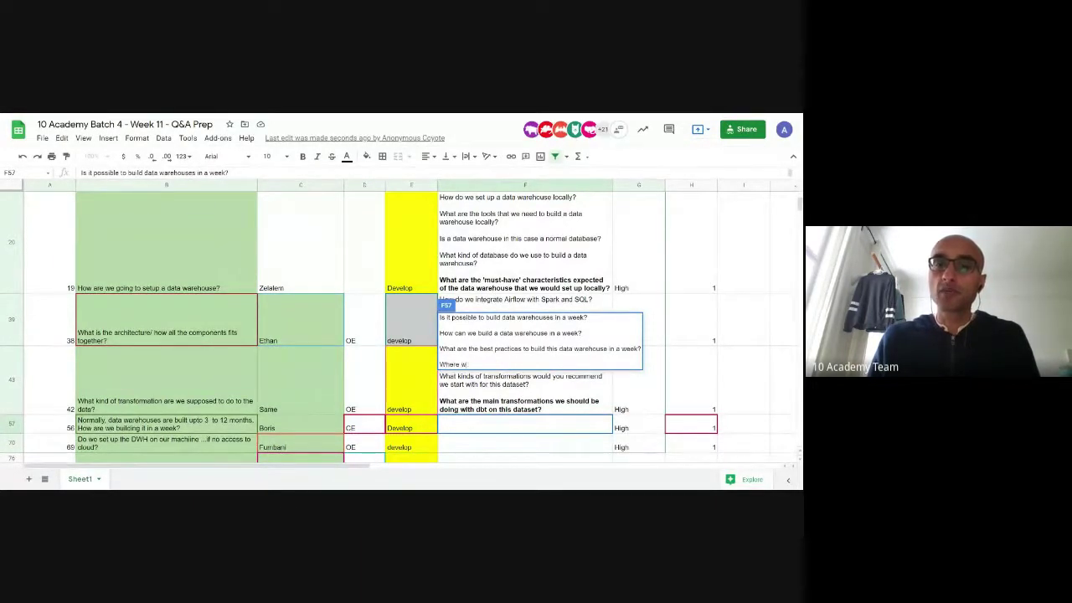
pyautogui.write('ould you')
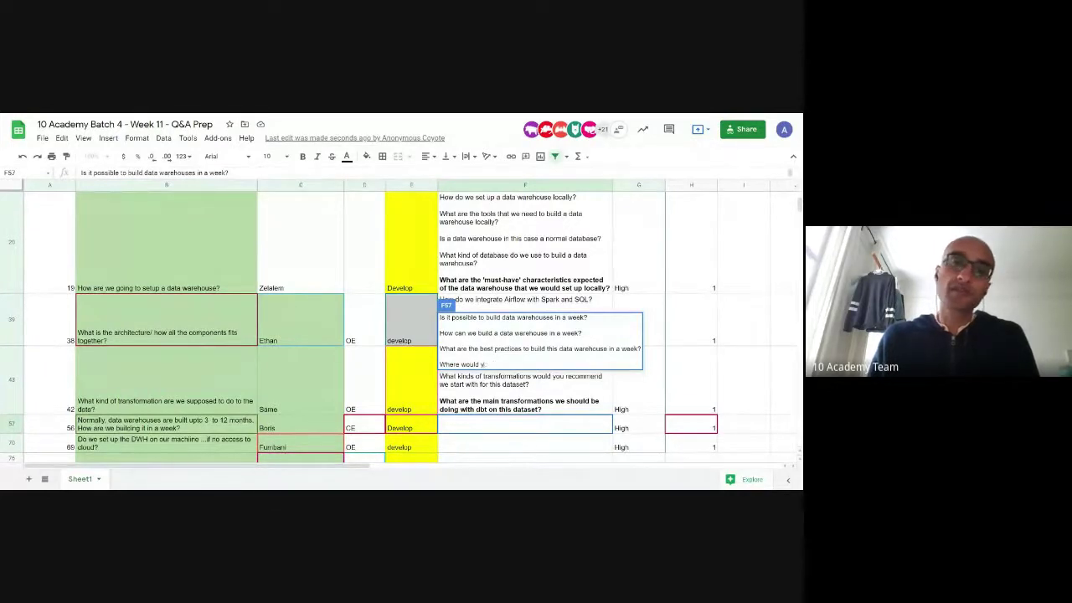
pyautogui.press('BackSpace')
pyautogui.press('BackSpace')
pyautogui.press('BackSpace')
pyautogui.press('BackSpace')
pyautogui.press('BackSpace')
pyautogui.press('BackSpace')
pyautogui.press('BackSpace')
pyautogui.press('BackSpace')
pyautogui.press('BackSpace')
pyautogui.press('BackSpace')
pyautogui.press('BackSpace')
pyautogui.press('BackSpace')
pyautogui.press('BackSpace')
pyautogui.press('BackSpace')
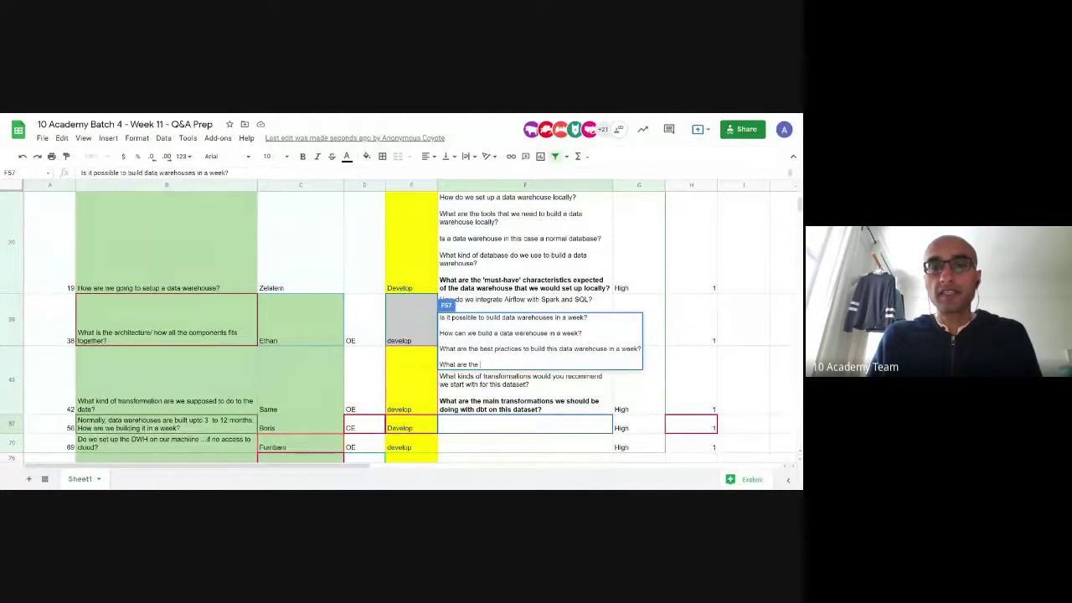
# Try an alternative for question 56 reading "What are the key aspects of the data warehouse that we must focus on implementation of"
pyautogui.write('asp')
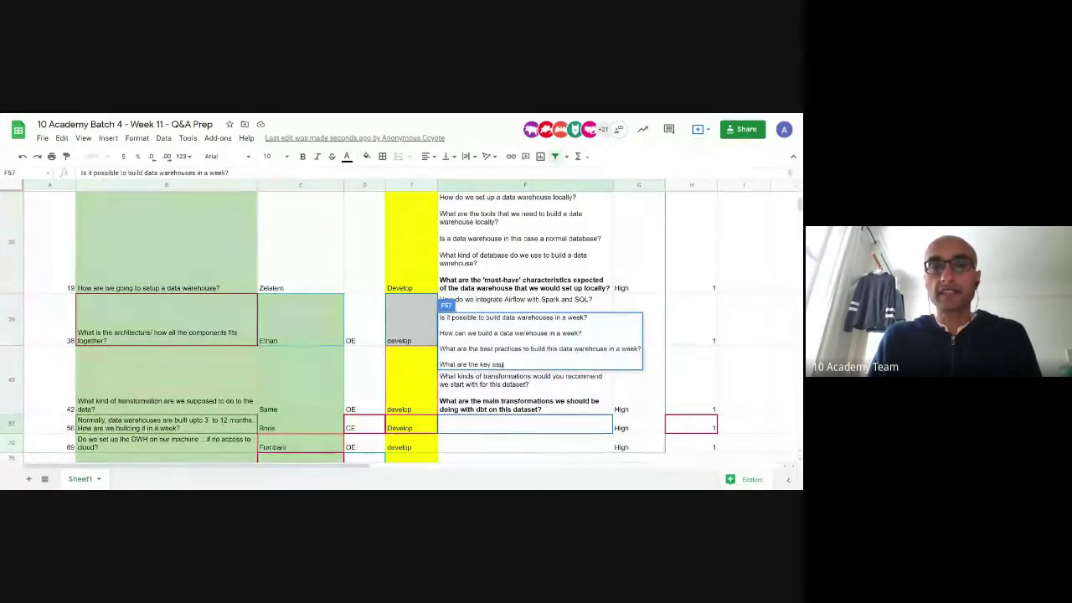
pyautogui.write('ects of the data wa')
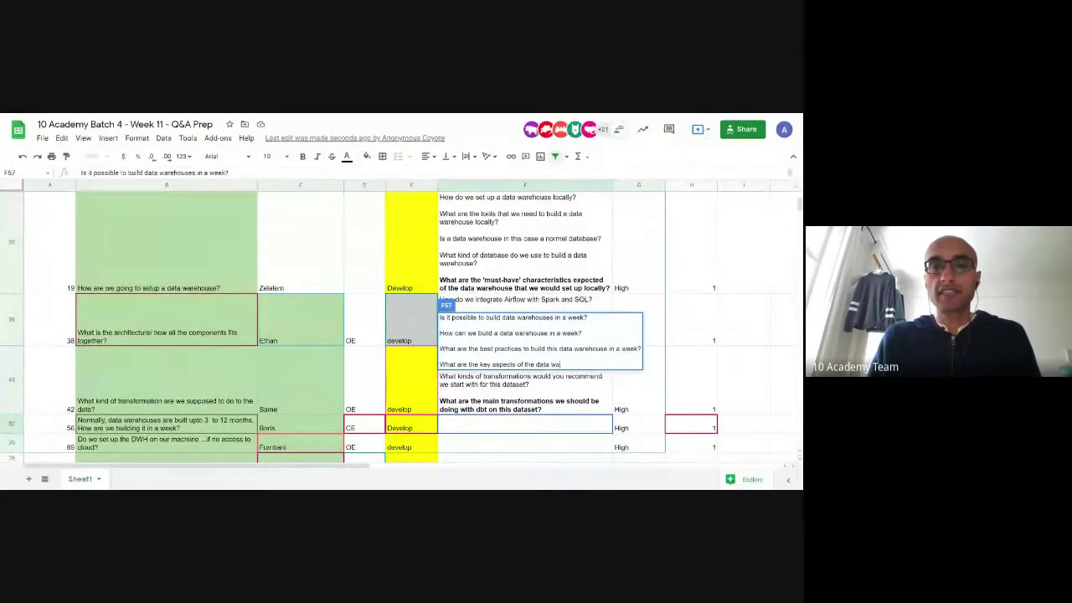
pyautogui.write('rehouse that we sh')
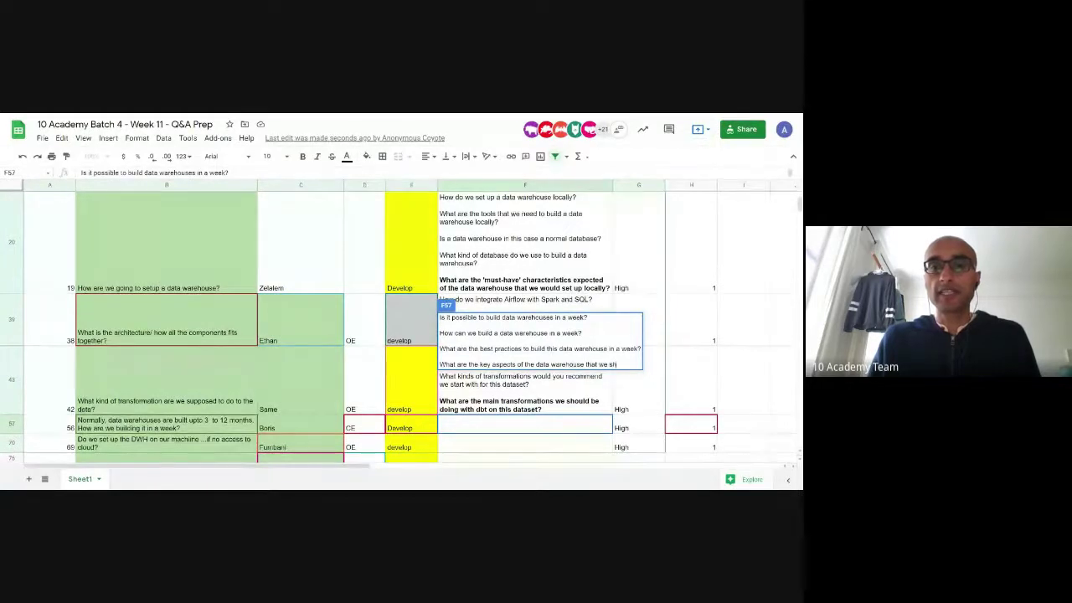
pyautogui.write('ould')
pyautogui.press('BackSpace')
pyautogui.press('BackSpace')
pyautogui.press('BackSpace')
pyautogui.press('BackSpace')
pyautogui.press('BackSpace')
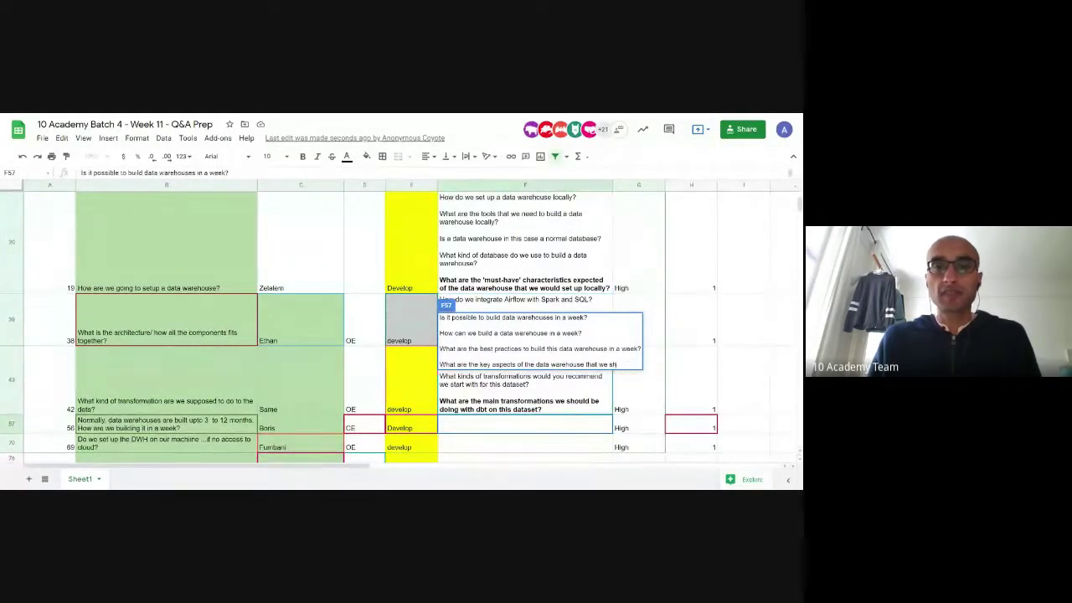
pyautogui.write('must')
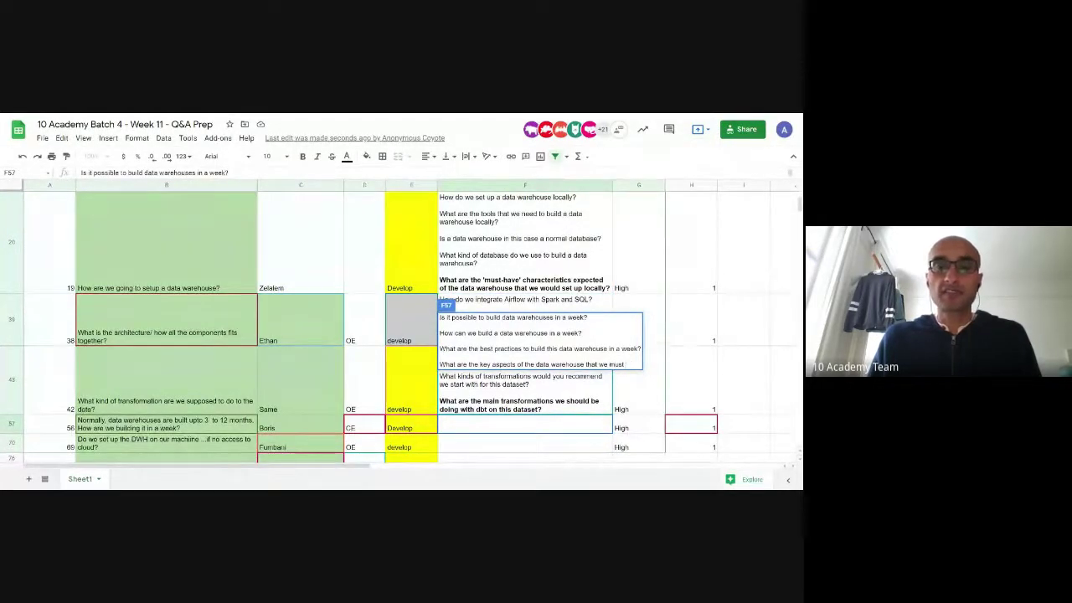
pyautogui.write(' focu')
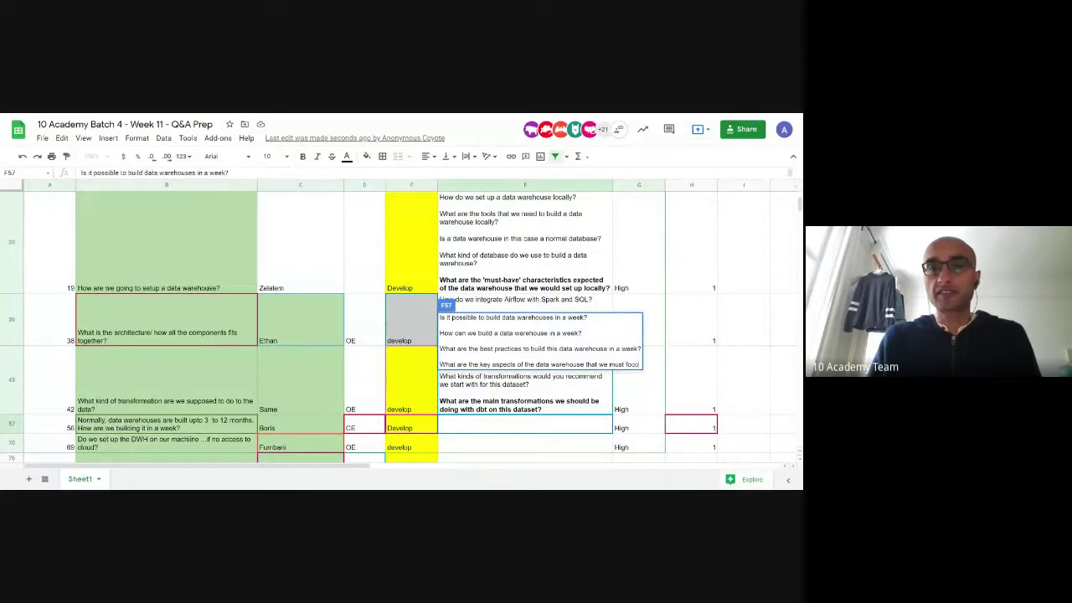
pyautogui.write('s on imple')
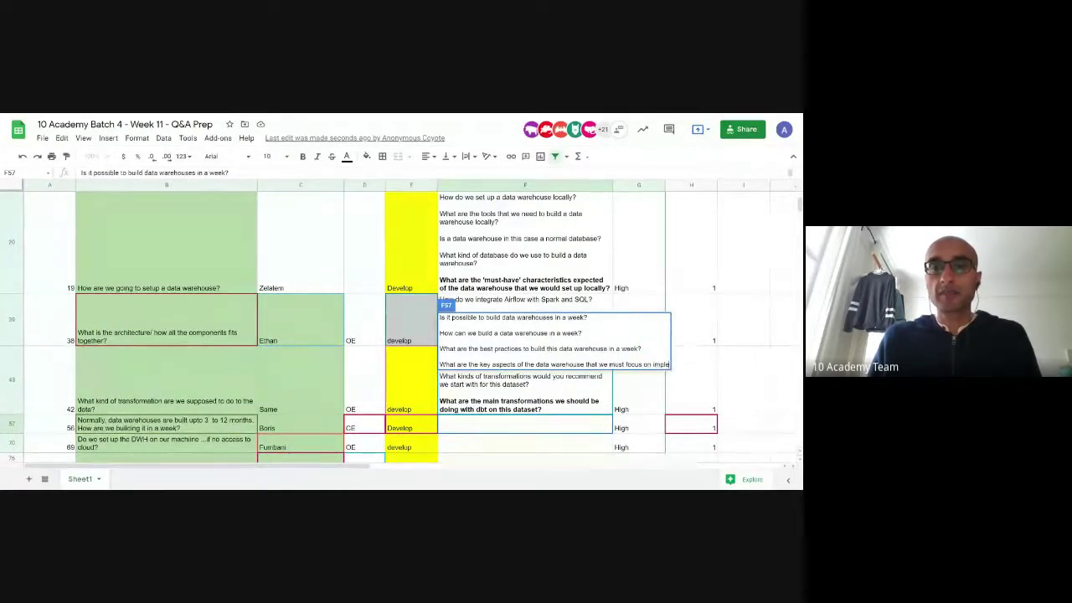
pyautogui.write('mentation of,')
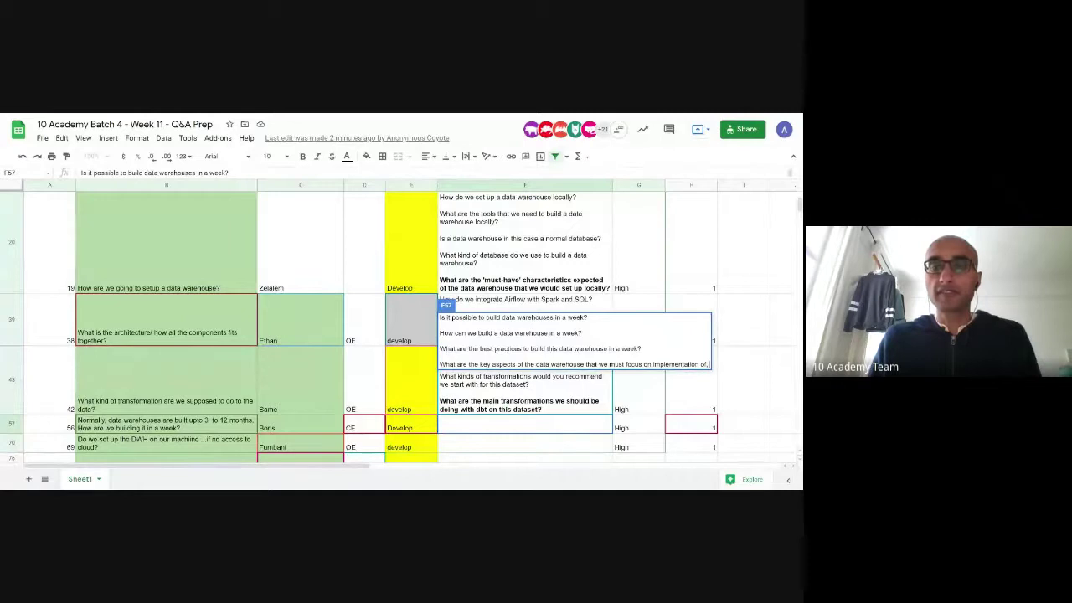
pyautogui.write(' so that we can')
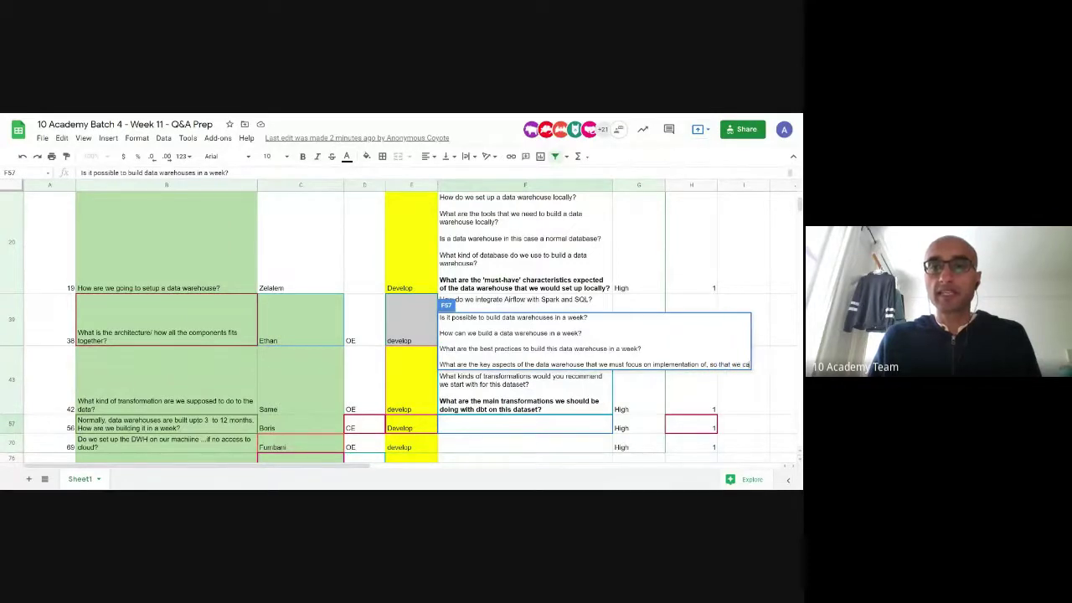
pyautogui.press('BackSpace')
pyautogui.press('BackSpace')
pyautogui.press('BackSpace')
pyautogui.press('BackSpace')
pyautogui.press('BackSpace')
pyautogui.press('BackSpace')
pyautogui.press('BackSpace')
pyautogui.press('BackSpace')
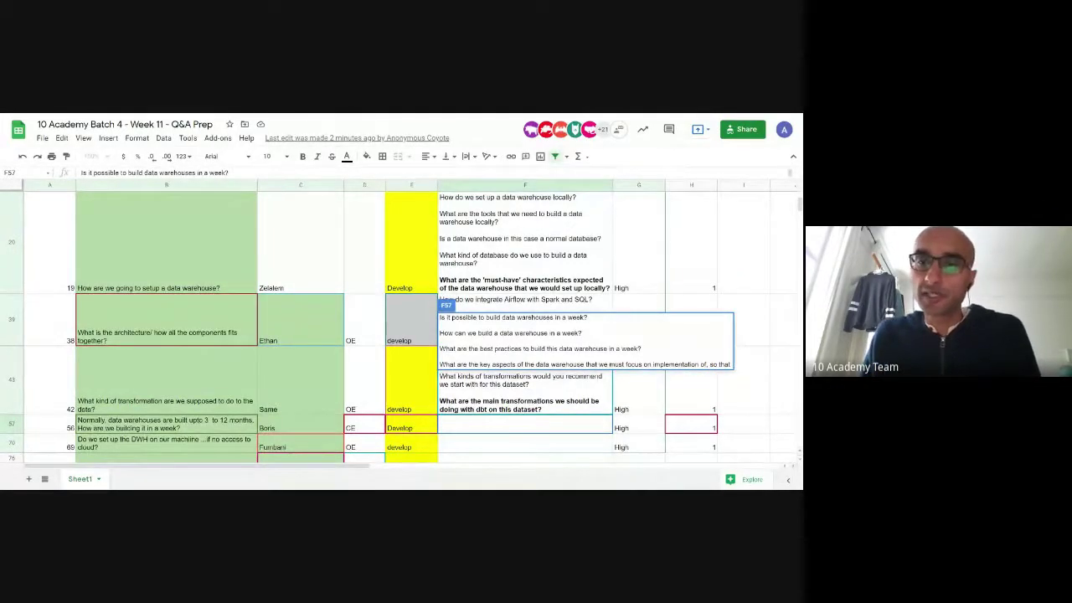
pyautogui.press('BackSpace')
pyautogui.hotkey('shift', 'Home')
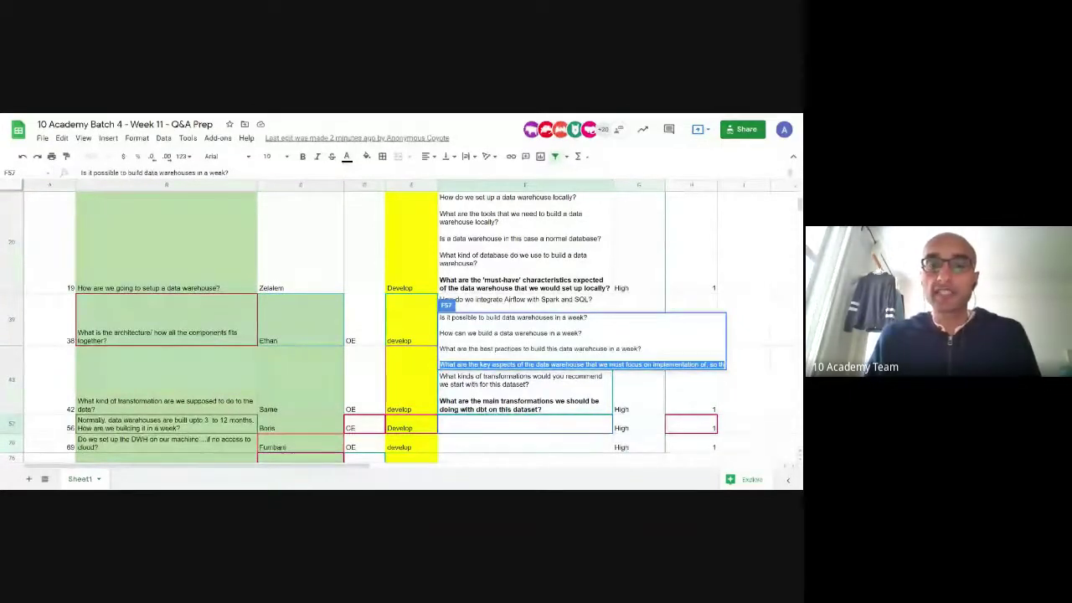
pyautogui.write('How')
pyautogui.press('BackSpace')
pyautogui.press('BackSpace')
pyautogui.press('BackSpace')
# Add "What processes and/or tools should we use to accelerate the process of data warehouse building from the typical 3-12 months into one week" to question 56's alternatives
pyautogui.write('Wha')
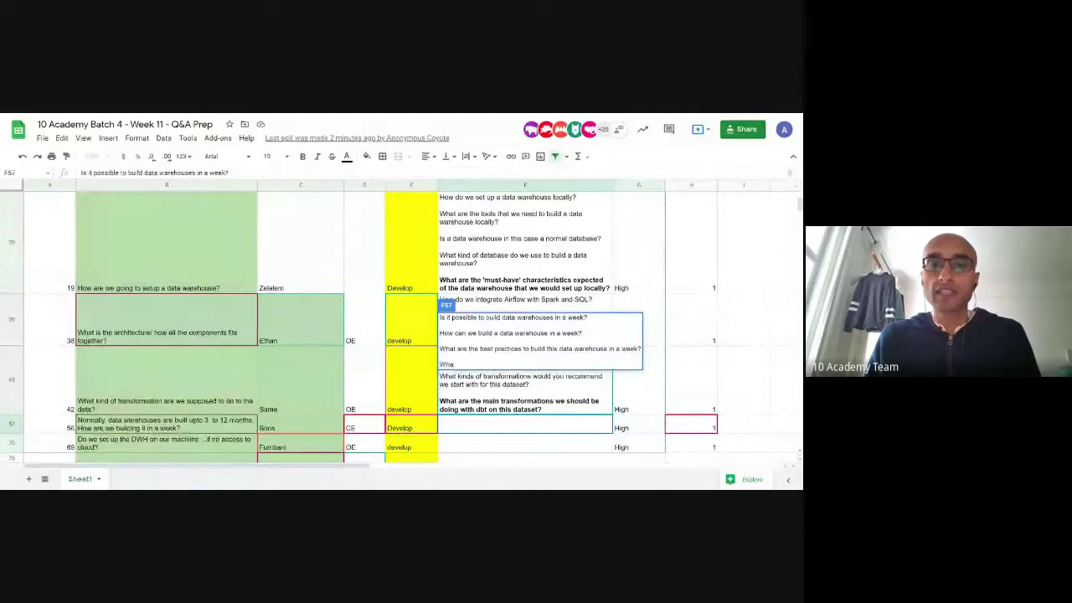
pyautogui.write('t processes')
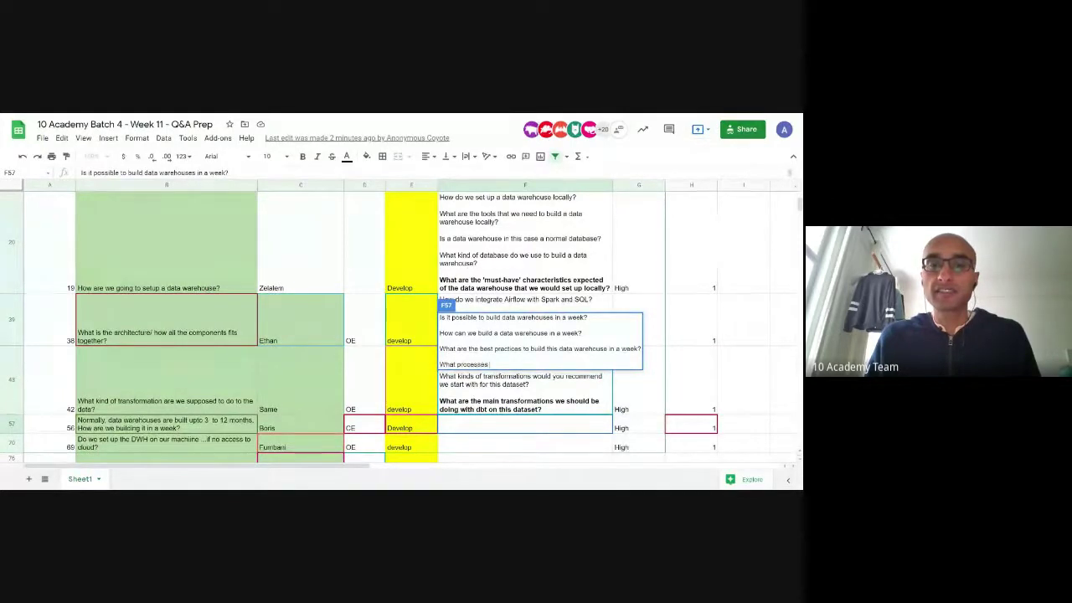
pyautogui.write(' and/or to')
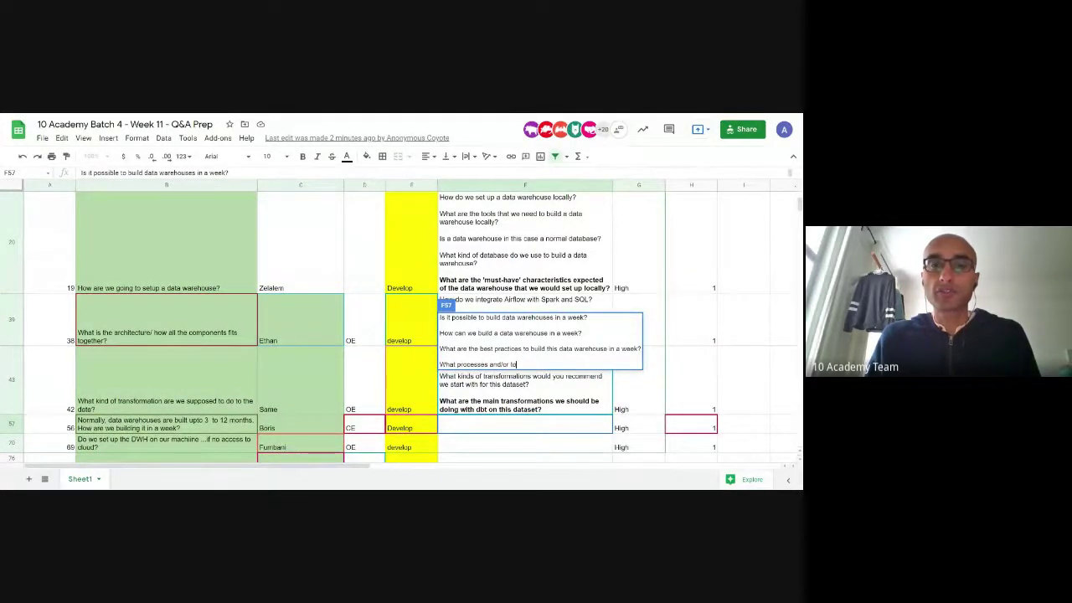
pyautogui.write('ols should')
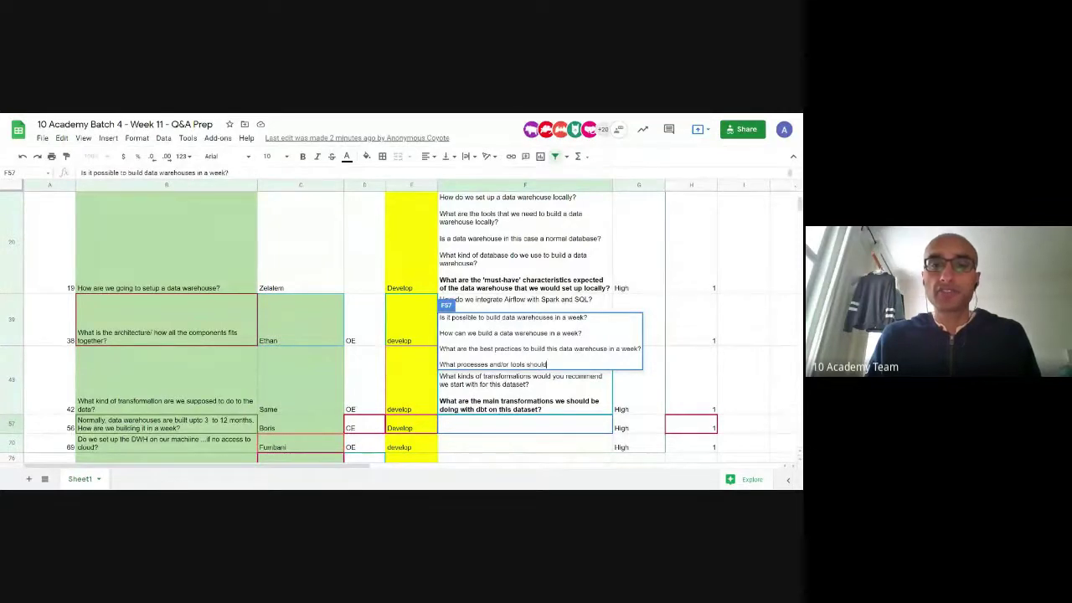
pyautogui.write(' we use to')
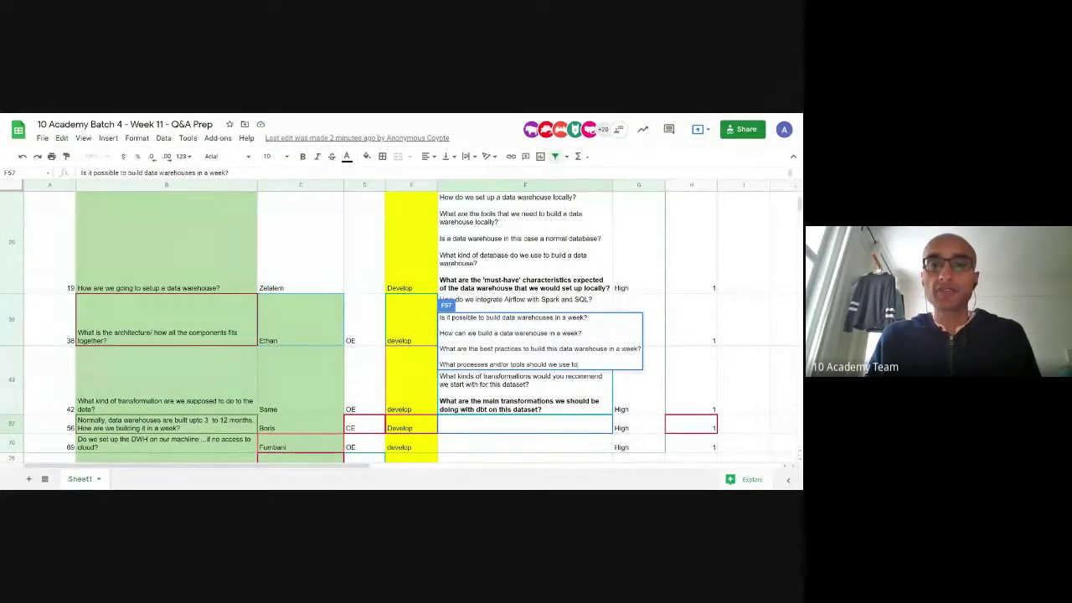
pyautogui.write(' accelerat')
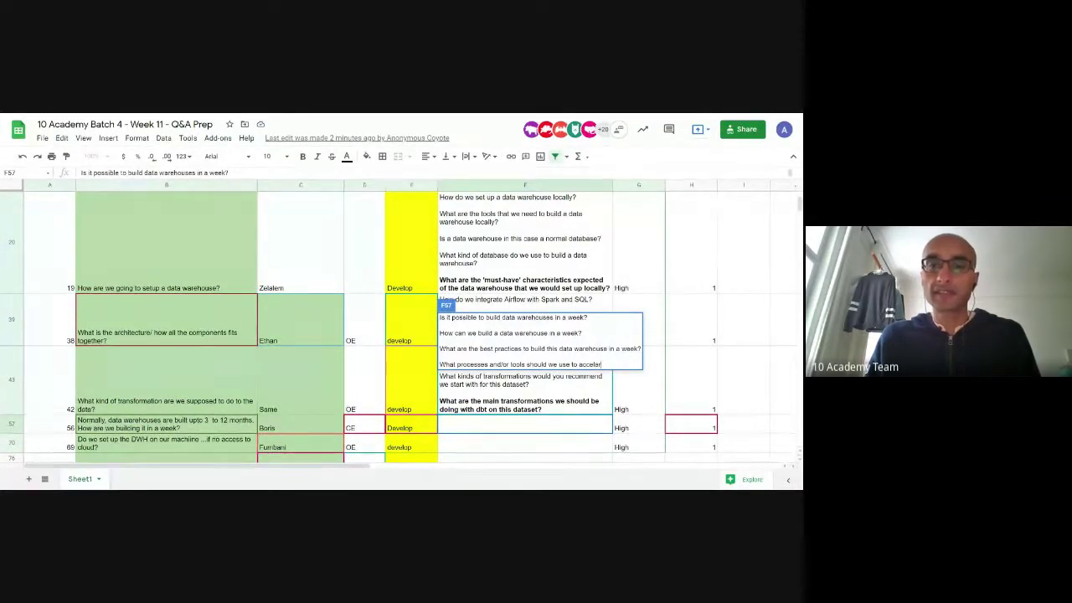
pyautogui.write('e the proce')
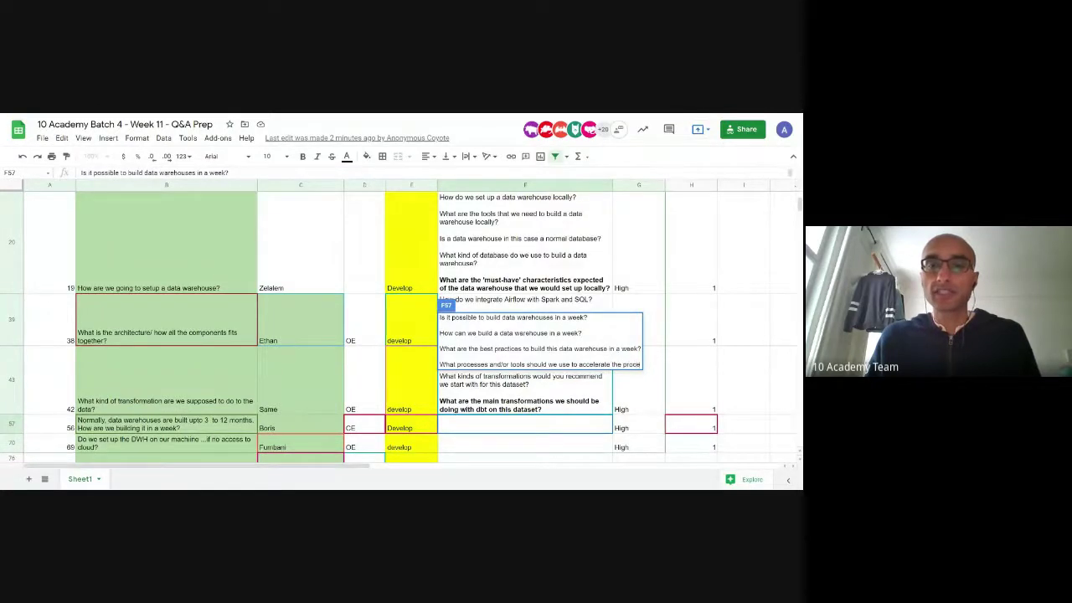
pyautogui.write('ss of data')
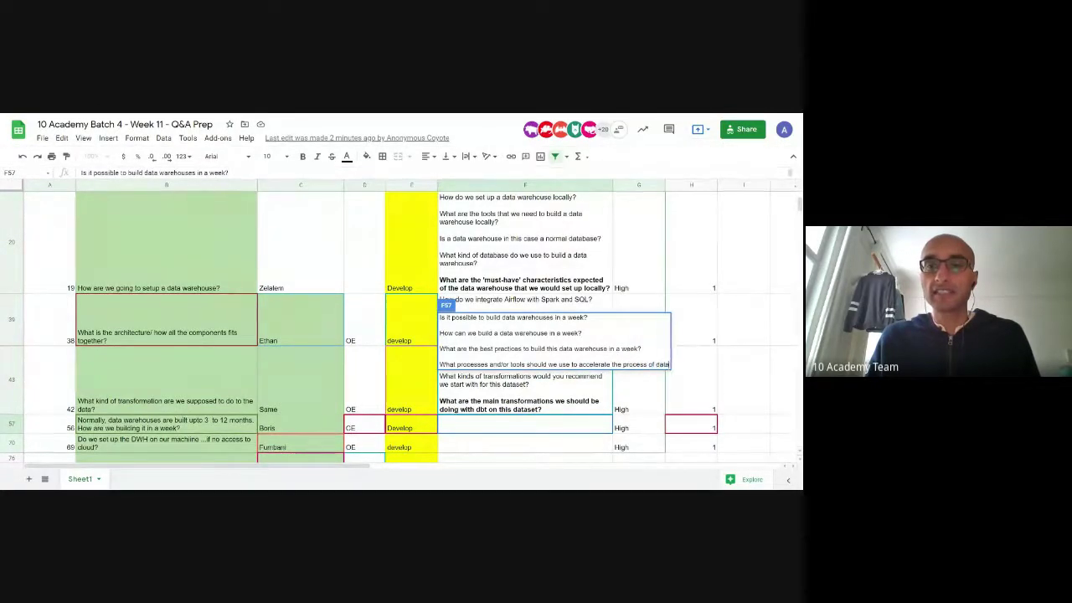
pyautogui.write(' warehouse build')
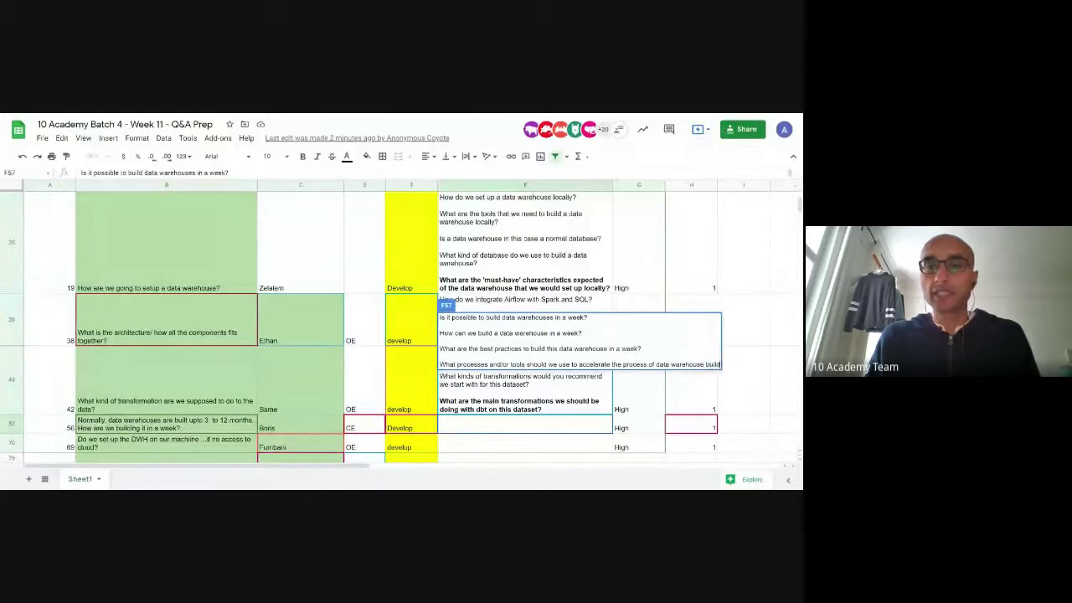
pyautogui.write('ing from the typical')
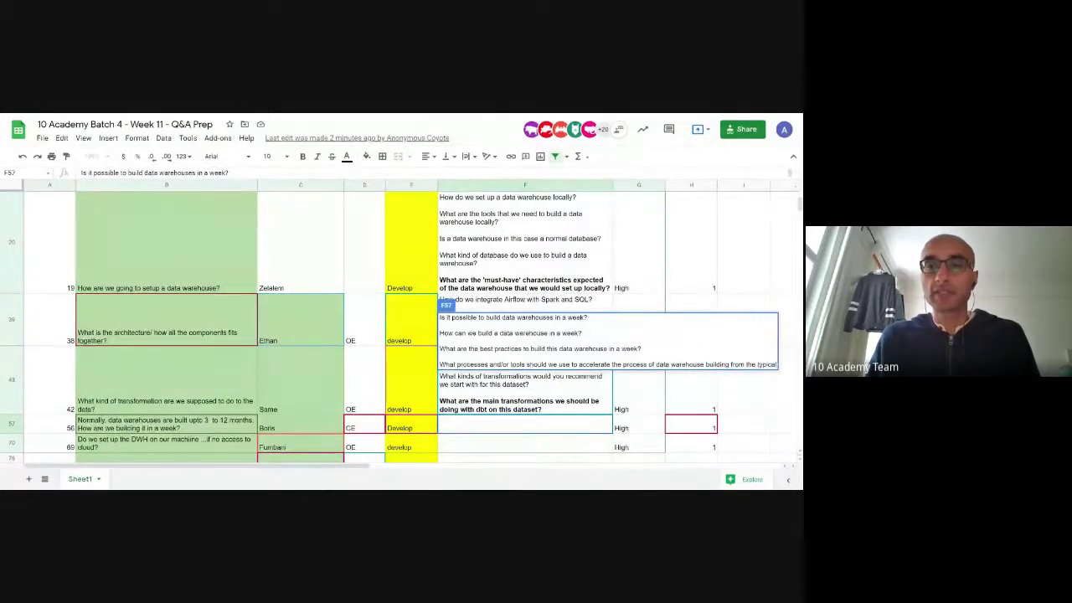
pyautogui.write(' -12')
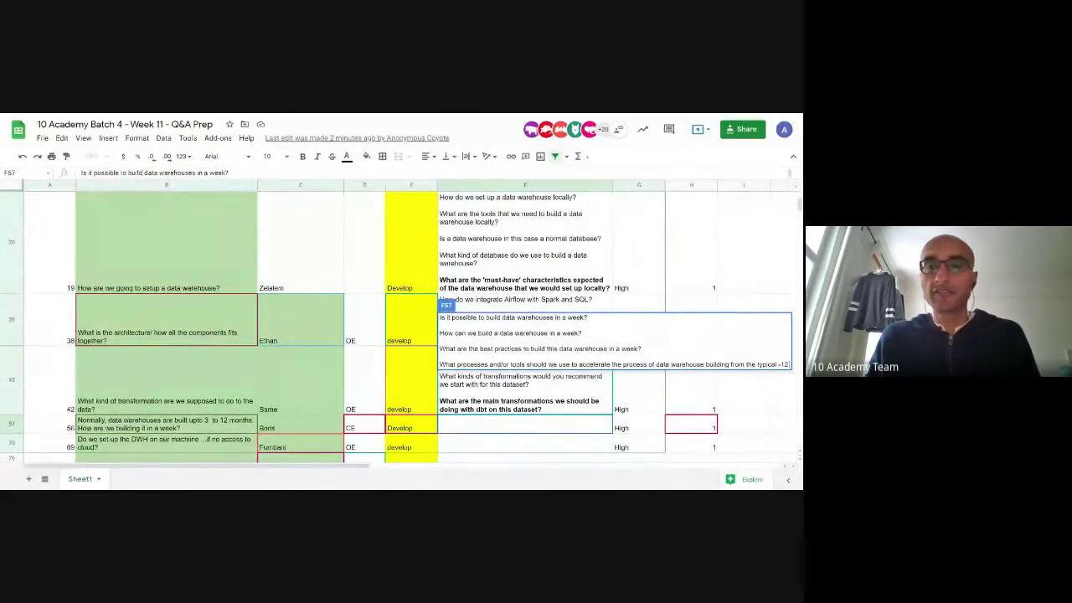
pyautogui.press('Left')
pyautogui.press('Left')
pyautogui.press('Left')
pyautogui.write('3-12')
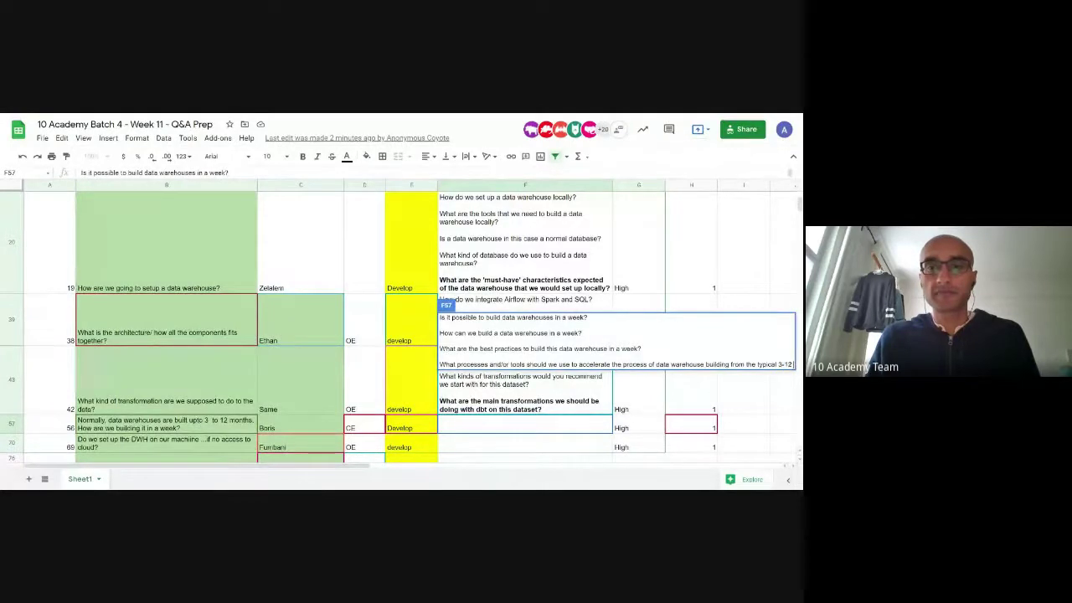
pyautogui.write(' months ini')
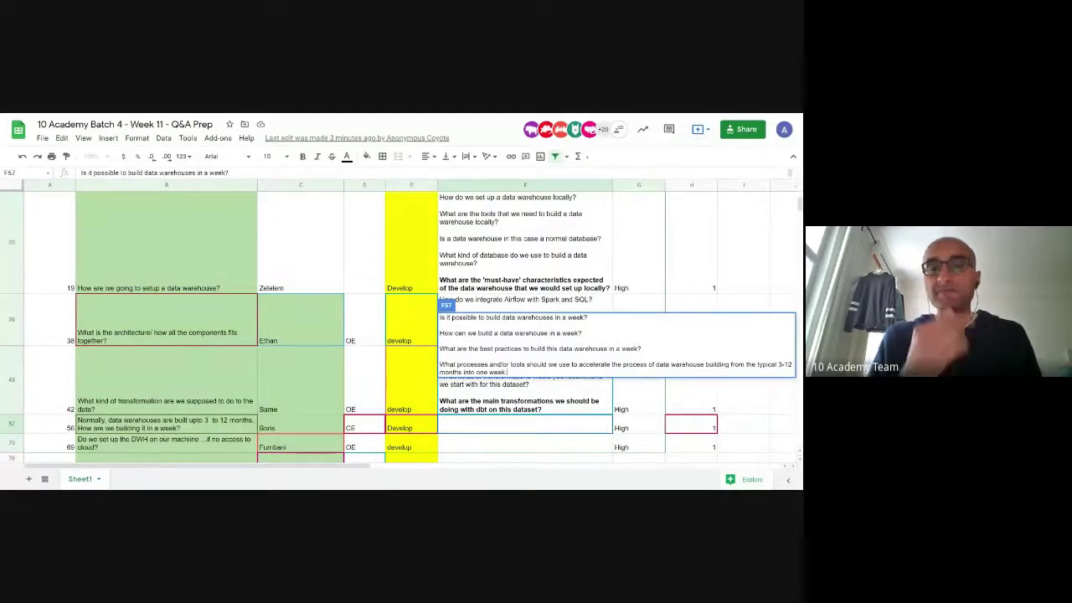
# Finish question 56's alternatives and make bold the one about processes and/or tools to accelerate data warehouse building into one week
pyautogui.hotkey('alt', 'Return')
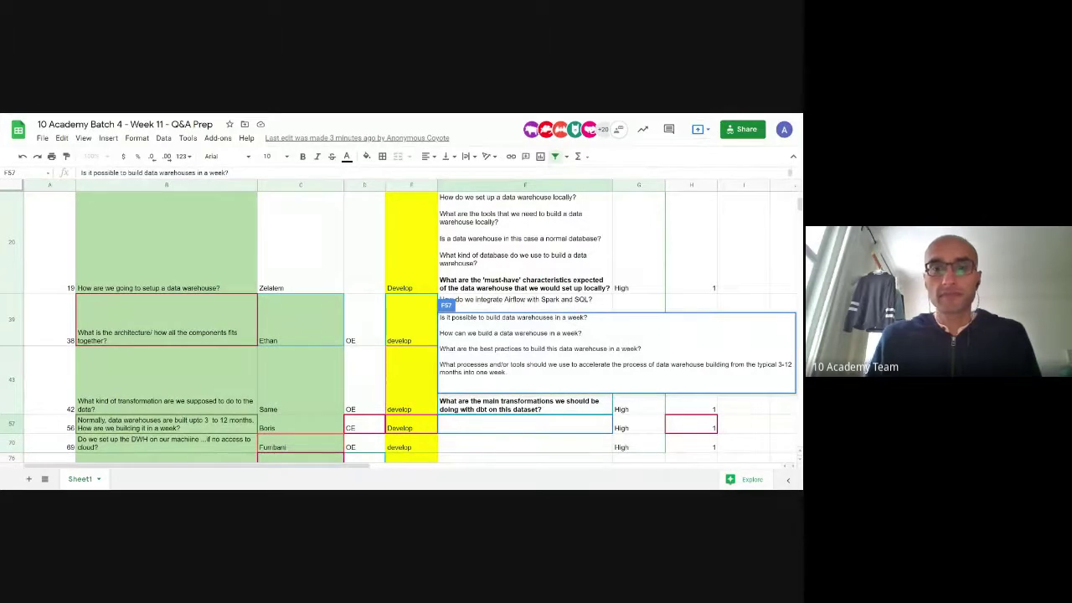
pyautogui.click(524, 243)
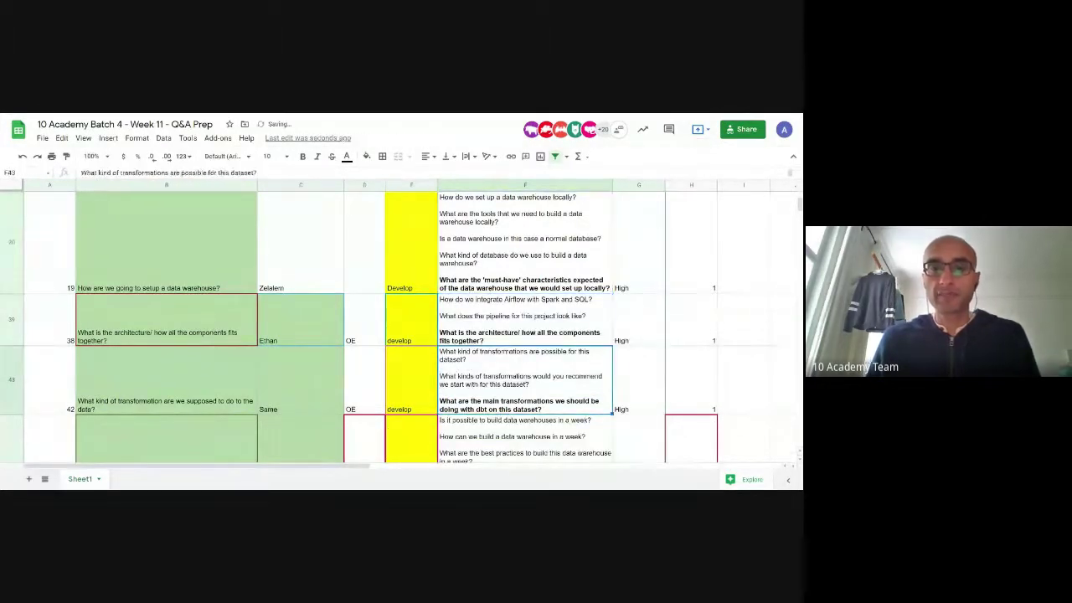
pyautogui.click(524, 435)
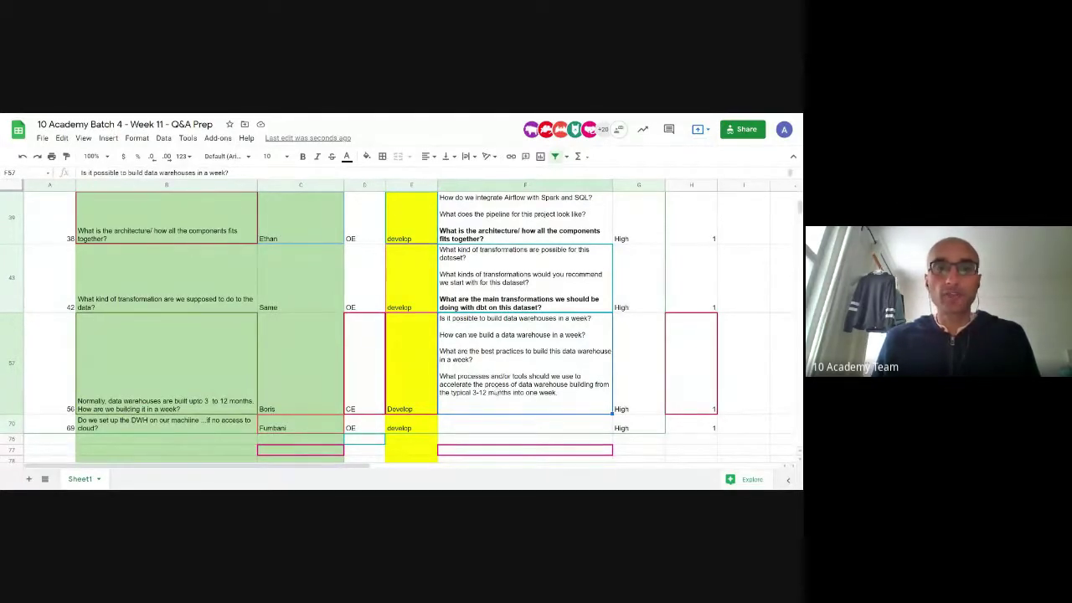
pyautogui.doubleClick(495, 392)
pyautogui.moveTo(509, 372); pyautogui.dragTo(440, 365)
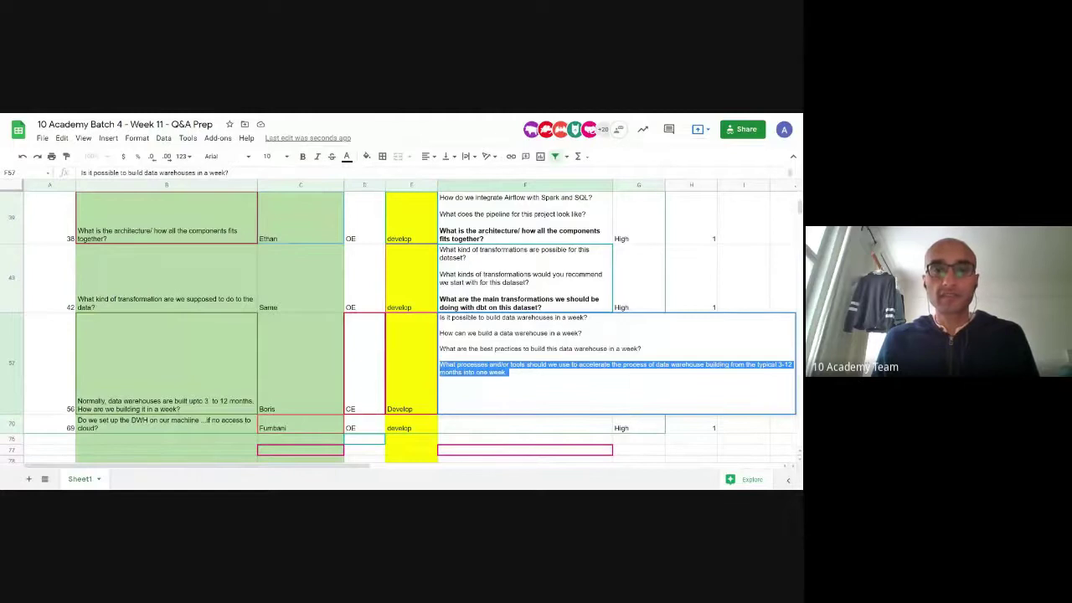
pyautogui.hotkey('ctrl', 'b')
pyautogui.click(481, 433)
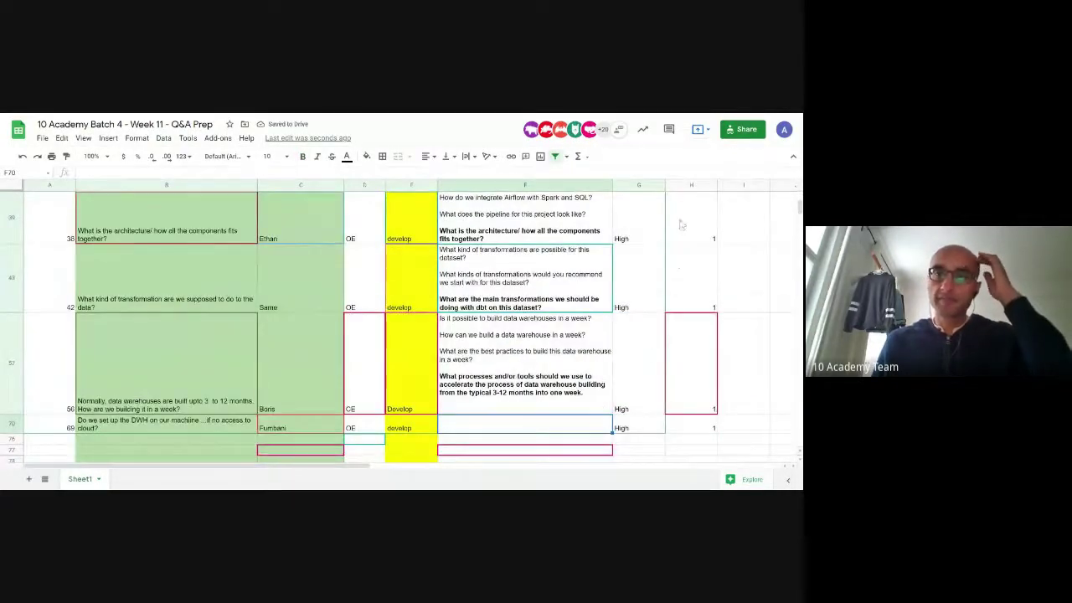
# Clear the contents of column H beside the question priorities
pyautogui.click(691, 186)
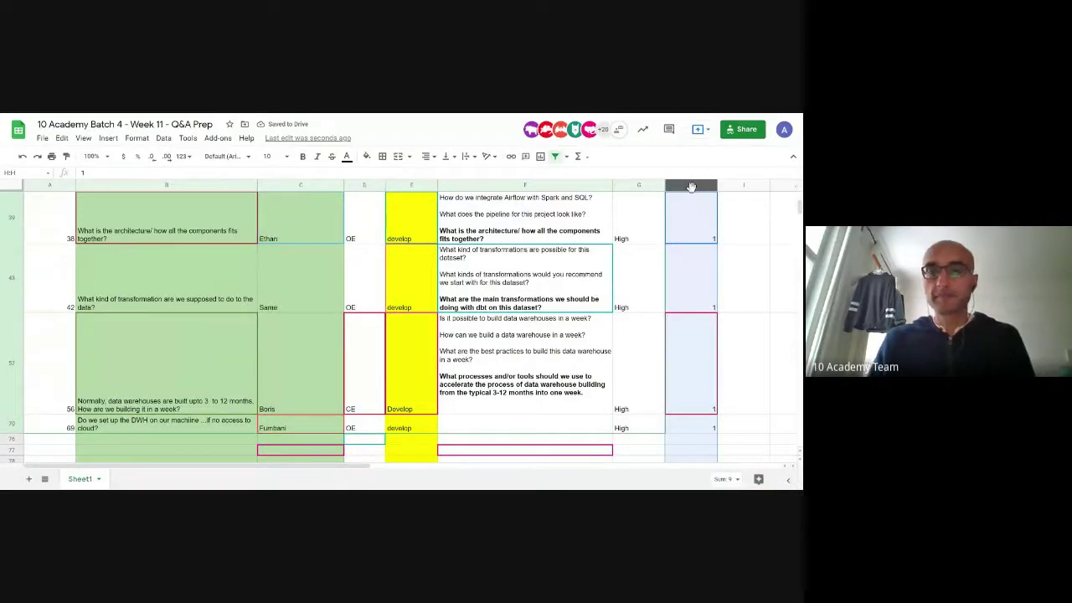
pyautogui.click(518, 432)
pyautogui.press('Left')
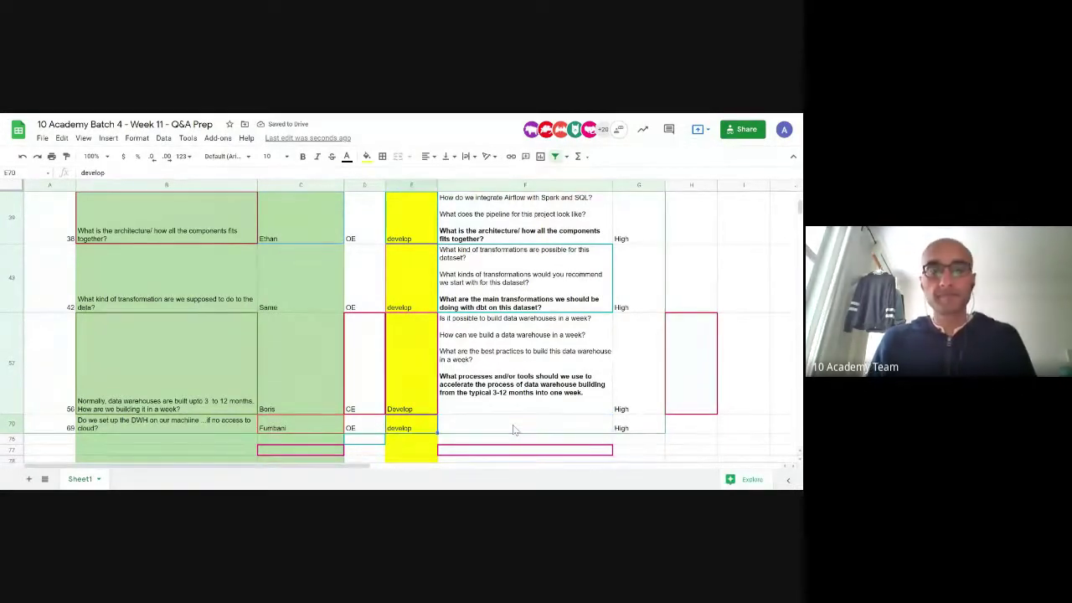
pyautogui.press('Right')
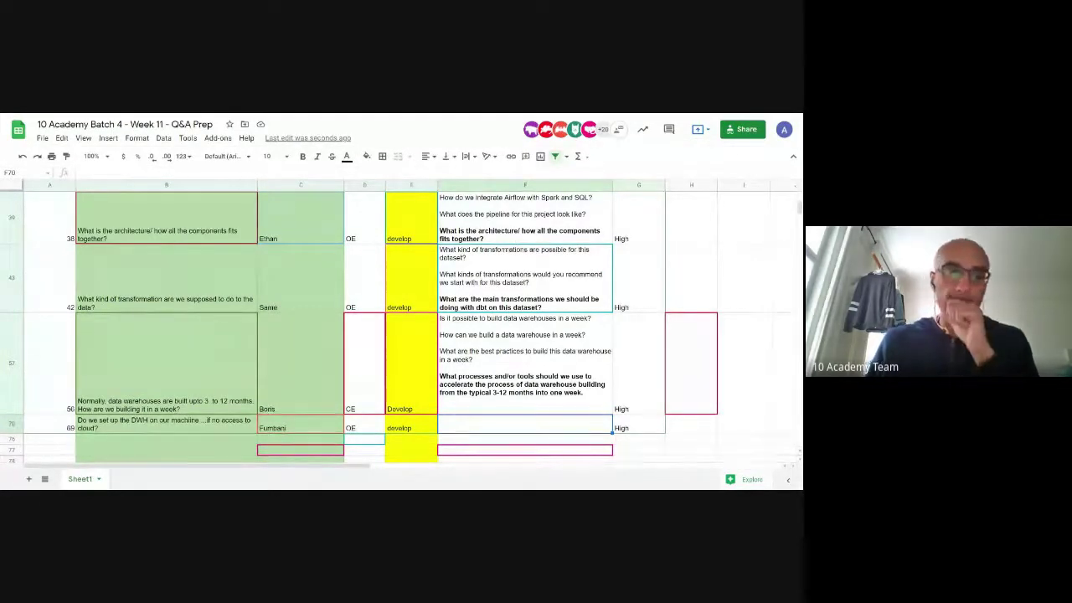
# Make "How do we use dbt macros in this project?" bold in question 17's improved question
pyautogui.scroll(15, 402, 327)
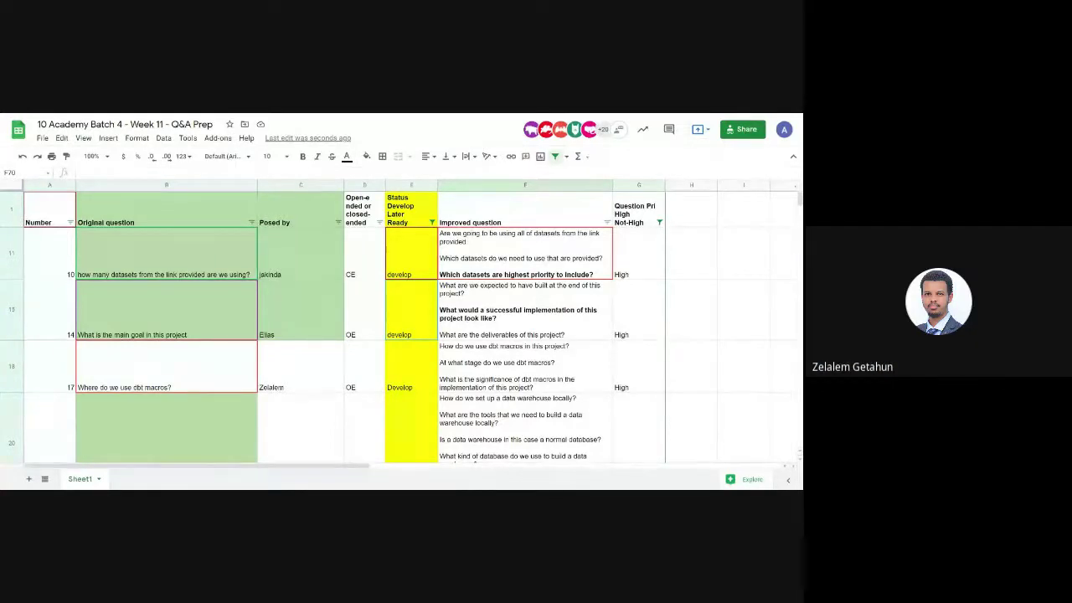
pyautogui.tripleClick(503, 345)
pyautogui.hotkey('ctrl', 'b')
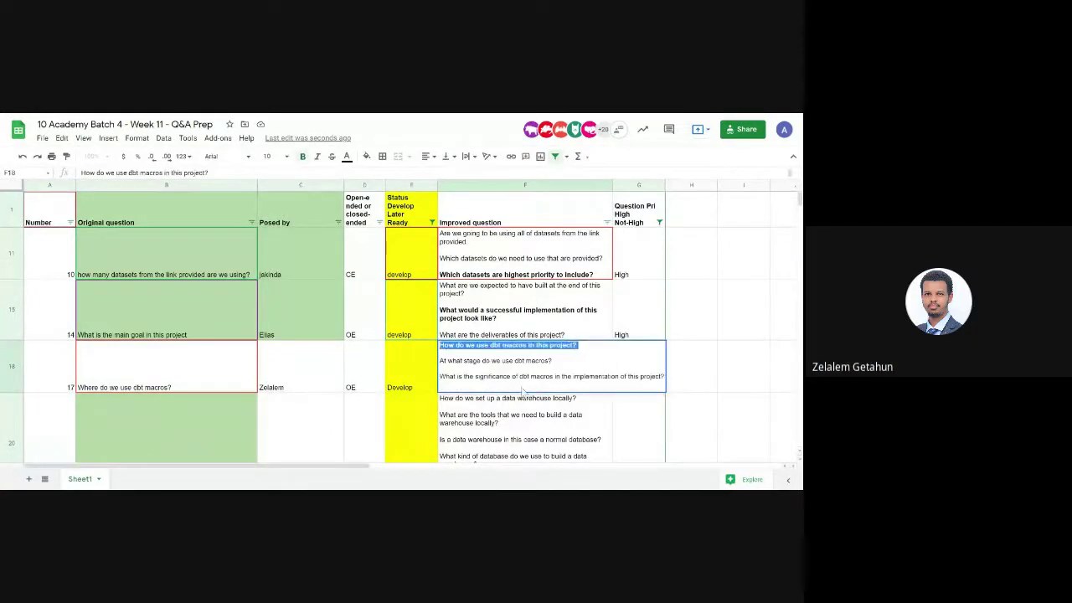
pyautogui.click(519, 410)
pyautogui.scroll(-10, 517, 413)
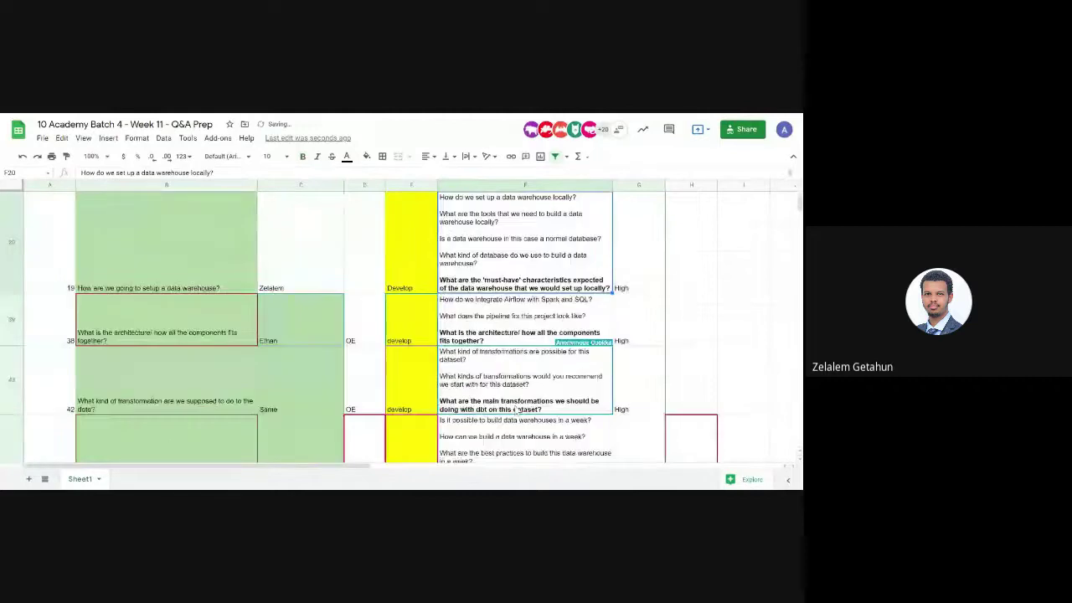
pyautogui.click(492, 308)
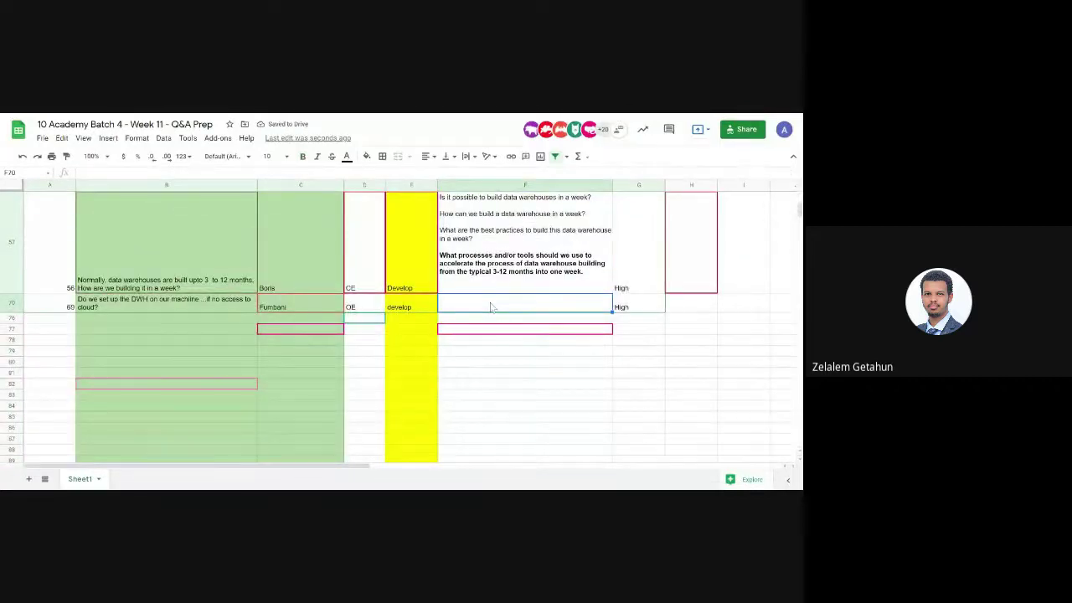
# Review the improved questions and clear the develop status of question 69
pyautogui.scroll(15, 492, 308)
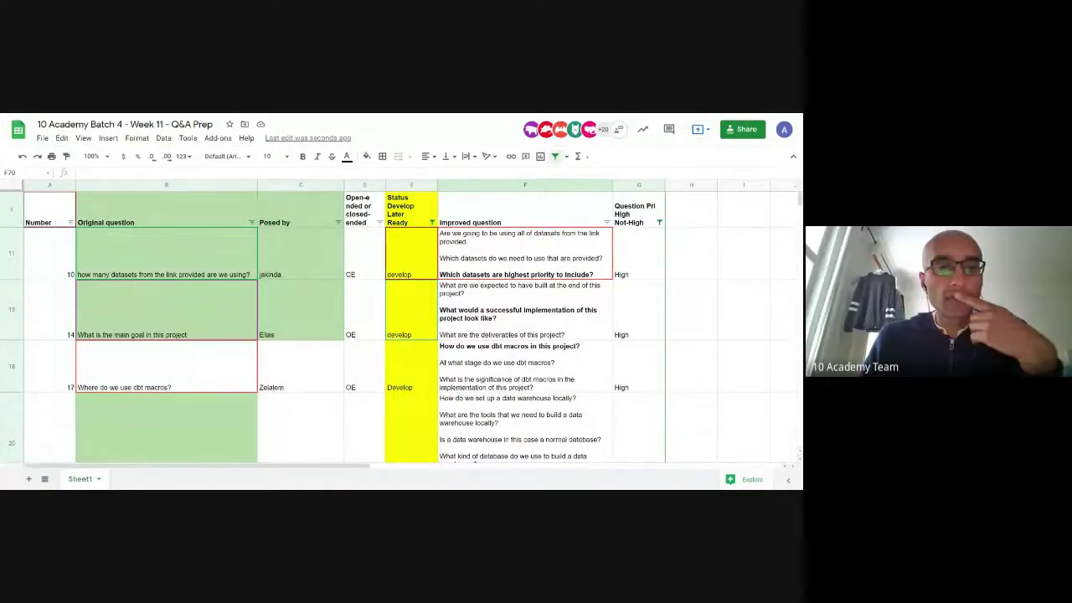
pyautogui.scroll(-2, 495, 346)
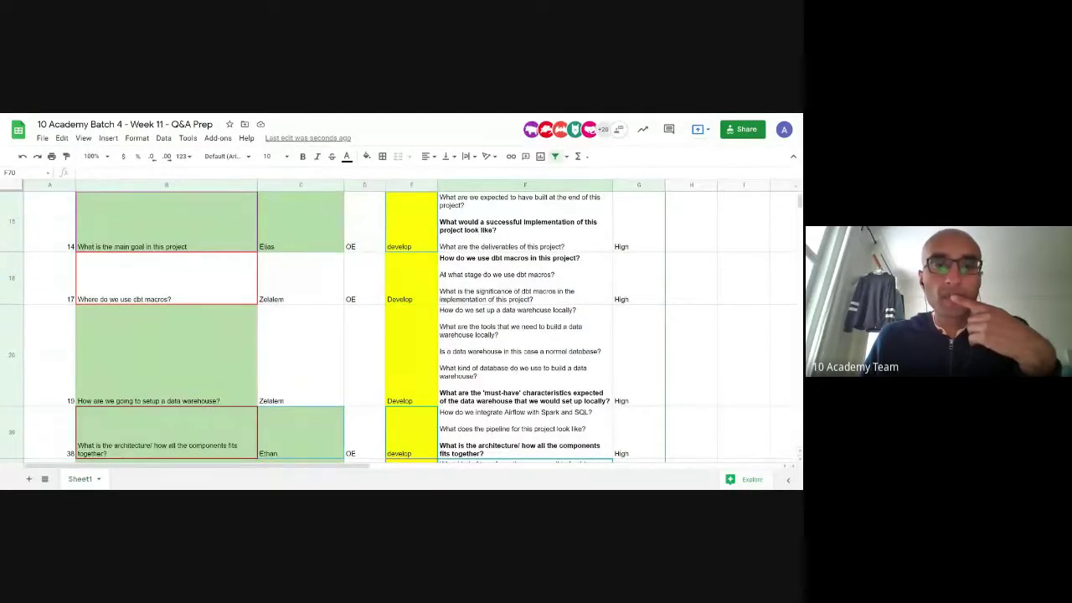
pyautogui.scroll(-2, 402, 326)
pyautogui.scroll(-5, 402, 327)
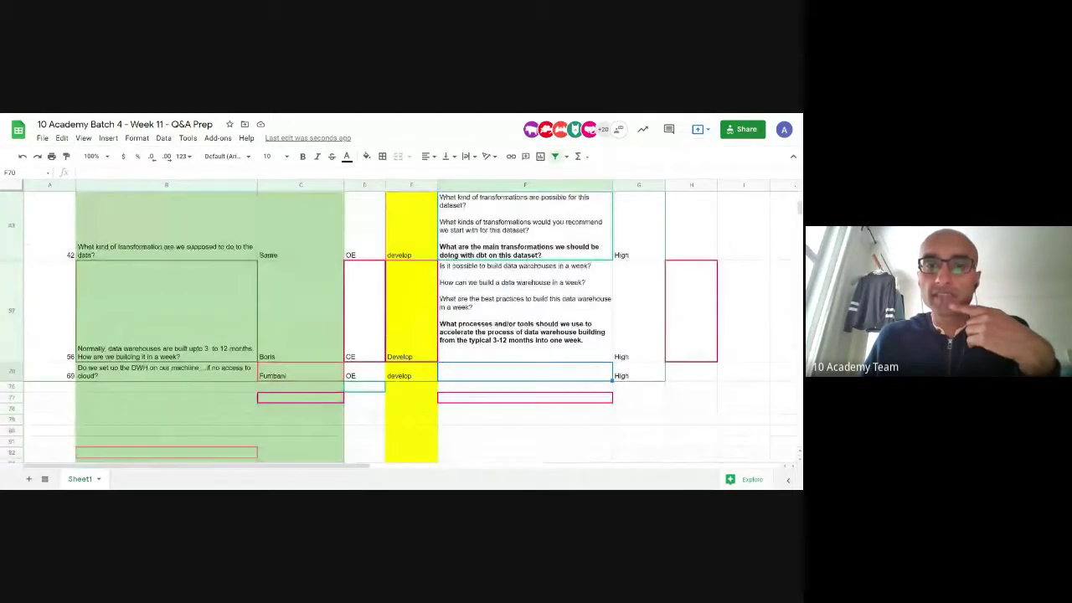
pyautogui.click(383, 379)
pyautogui.scroll(5, 403, 377)
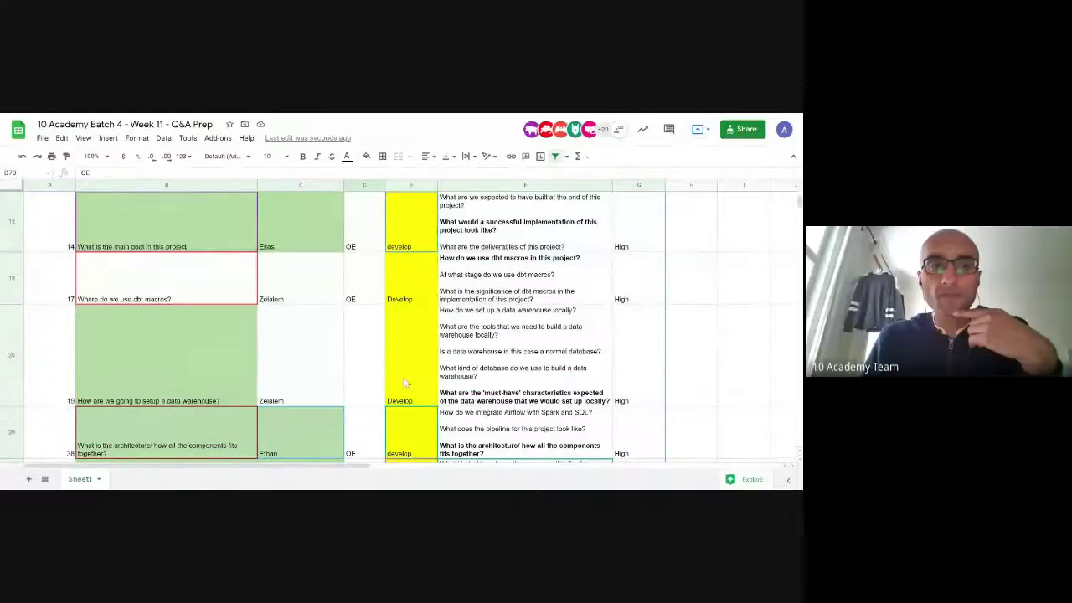
pyautogui.scroll(-4, 403, 377)
pyautogui.click(408, 429)
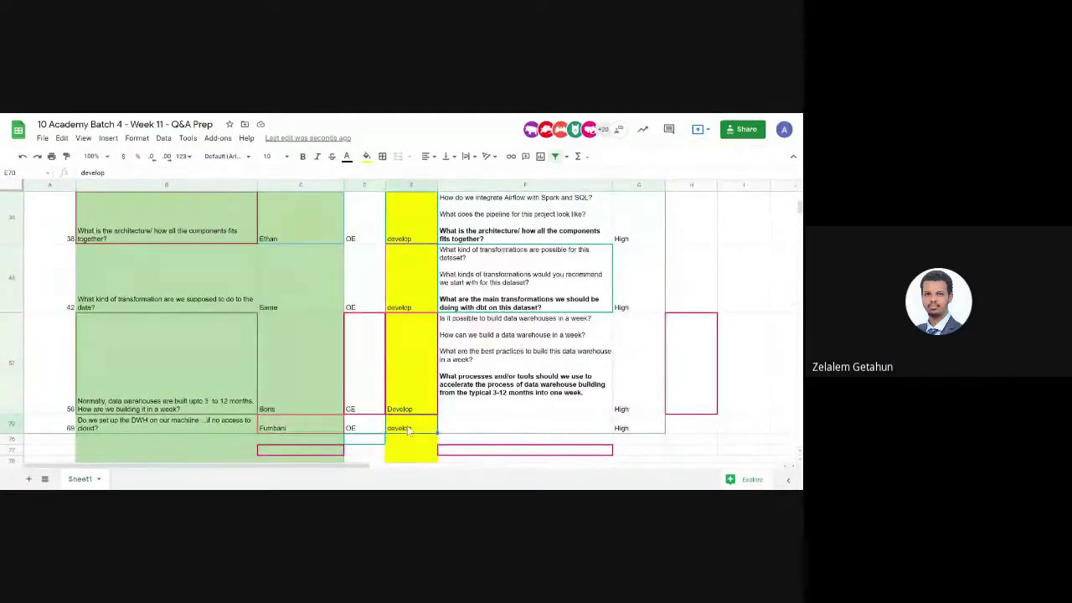
pyautogui.press('Delete')
# Extend the Status column's filter to include blank entries along with develop
pyautogui.scroll(10, 408, 430)
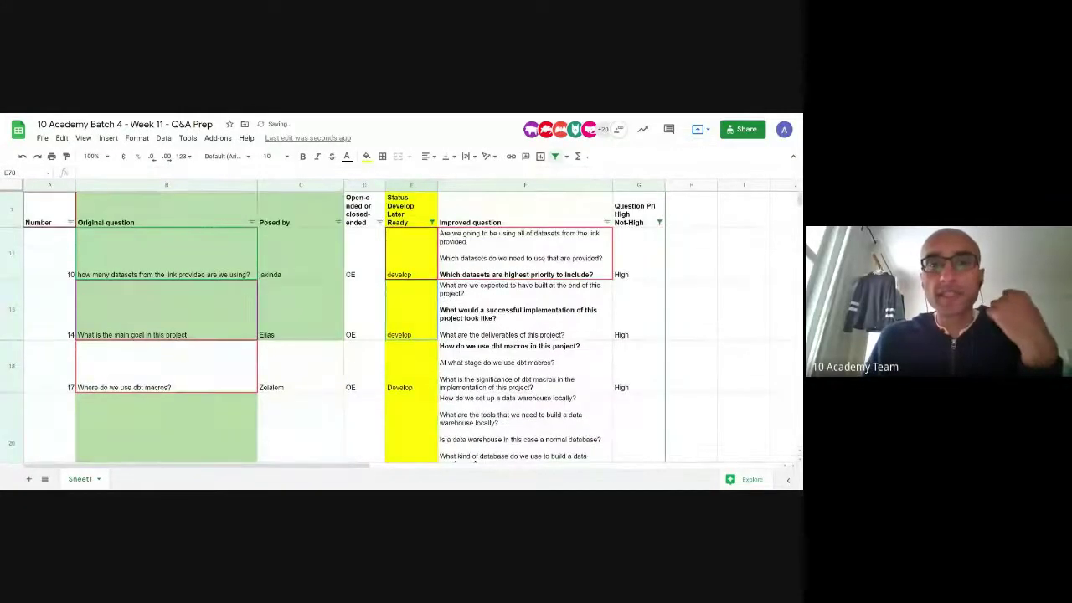
pyautogui.click(432, 223)
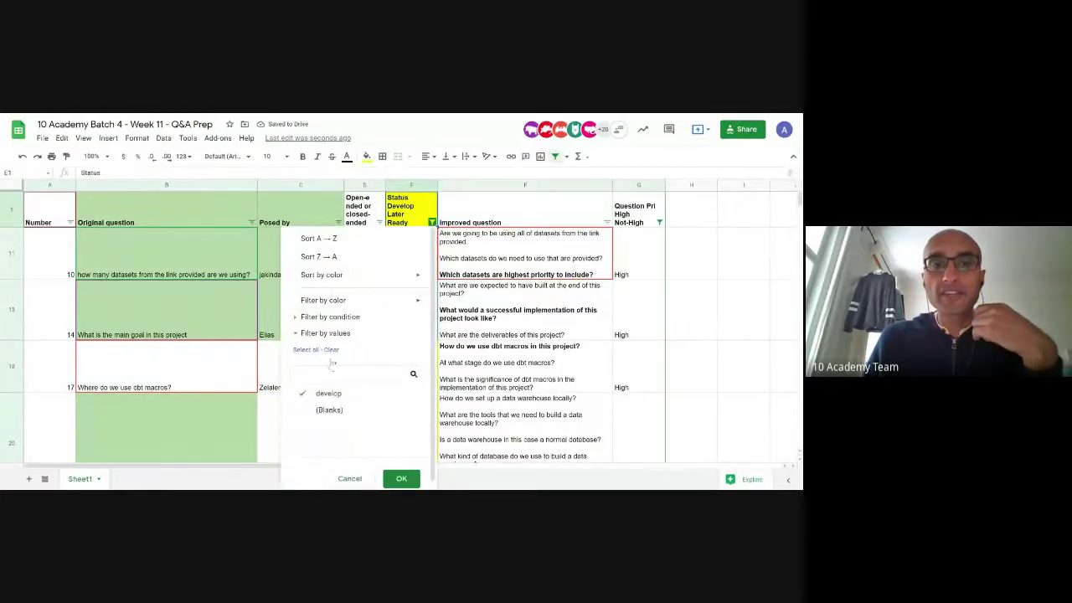
pyautogui.click(325, 413)
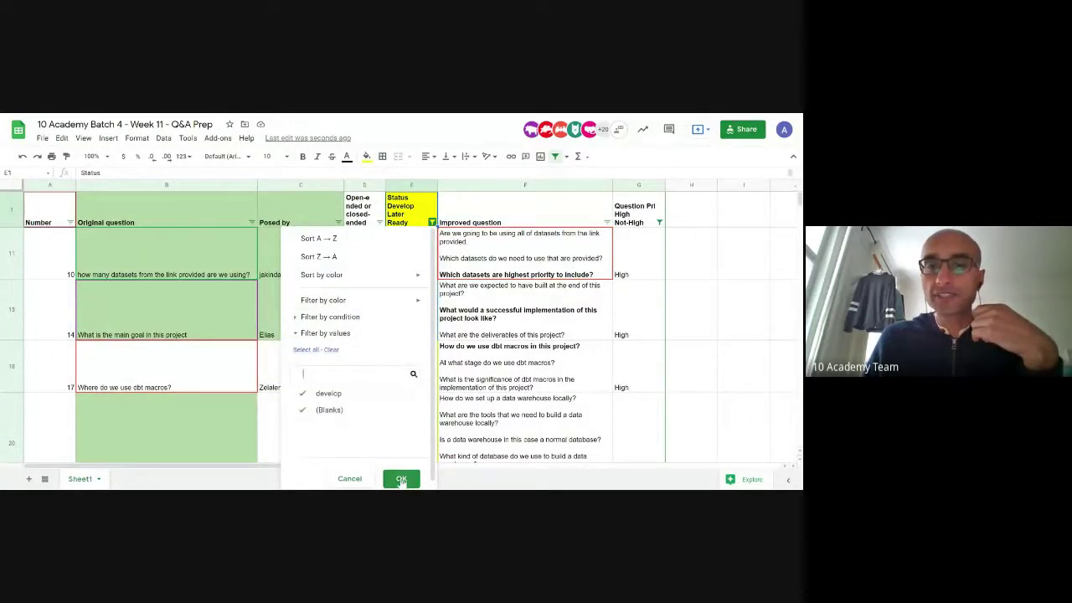
pyautogui.click(401, 478)
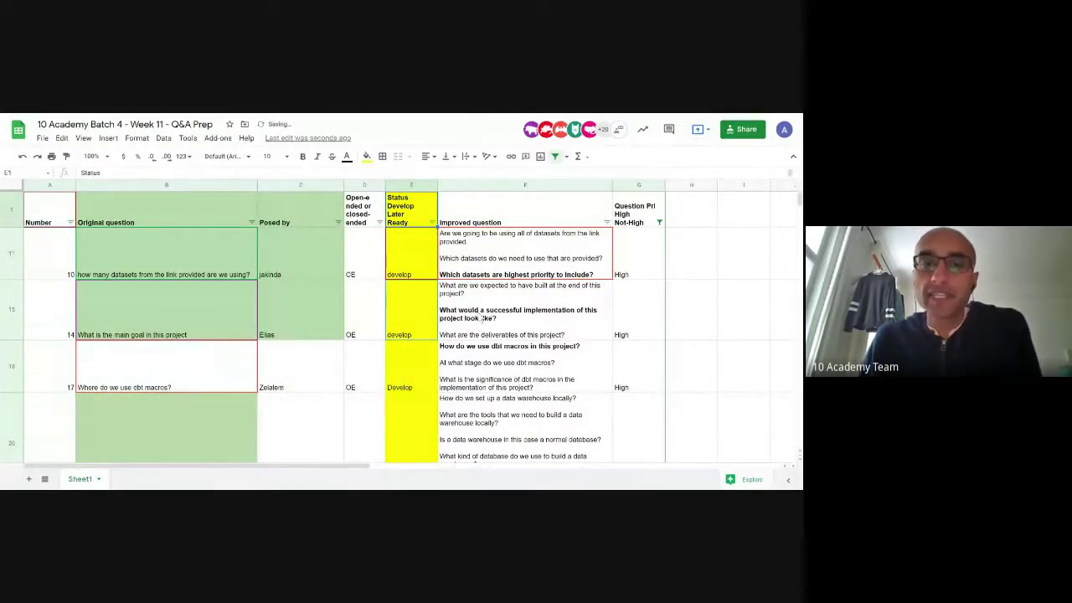
pyautogui.scroll(-3, 481, 318)
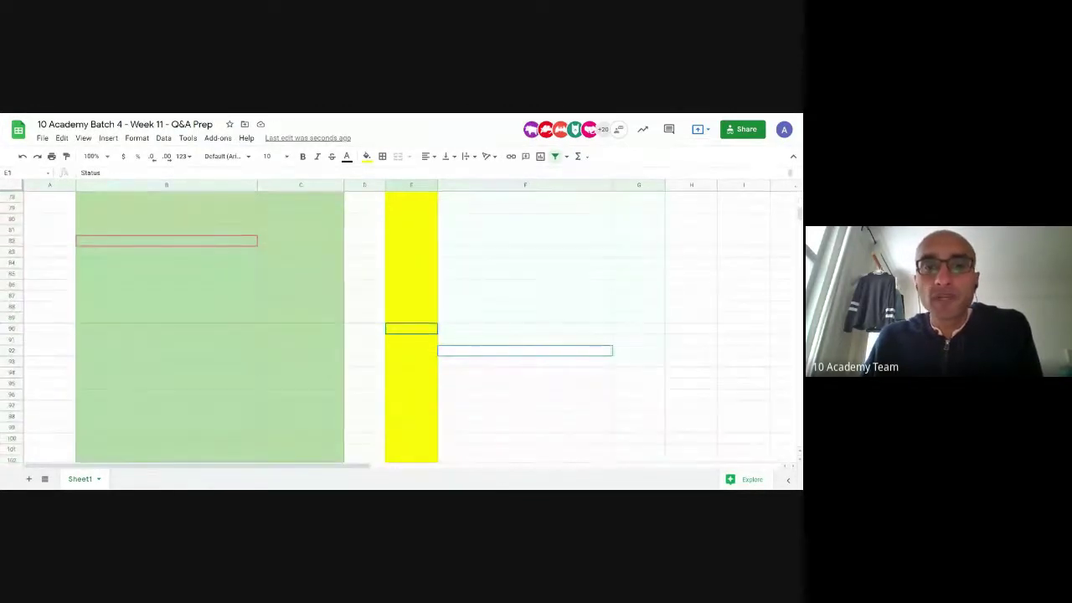
pyautogui.scroll(5, 402, 327)
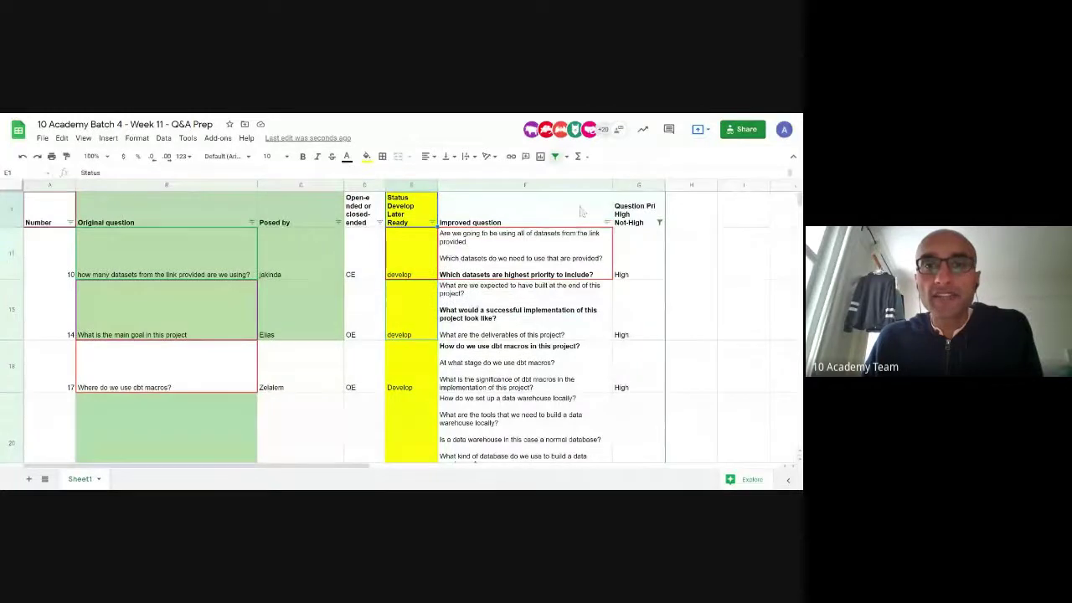
# Extend the Question Priority column's filter to include blank entries along with High, and look over the unfiltered questions
pyautogui.click(660, 223)
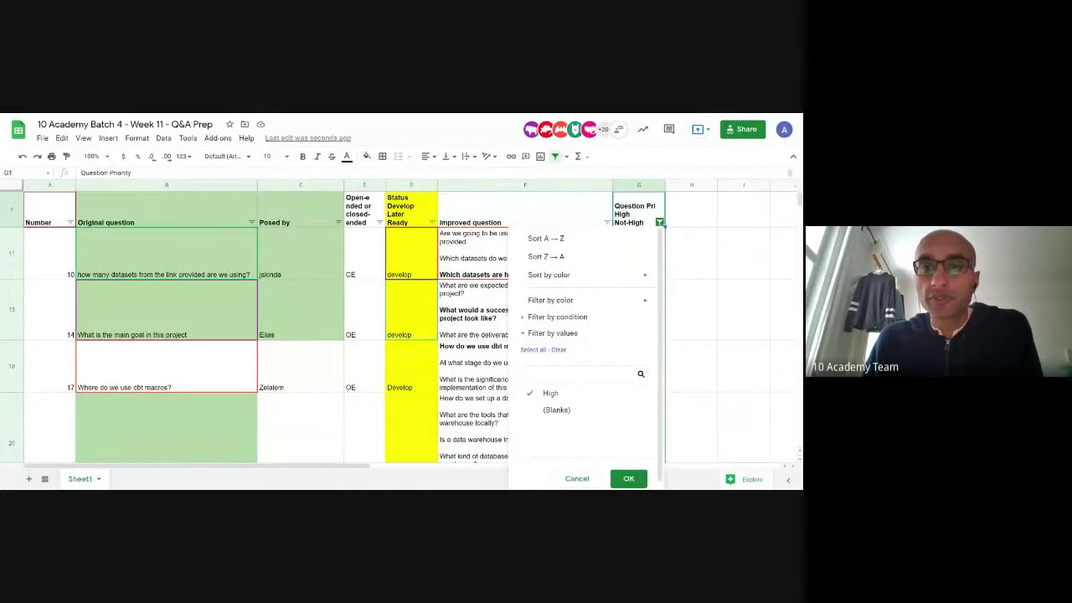
pyautogui.click(621, 479)
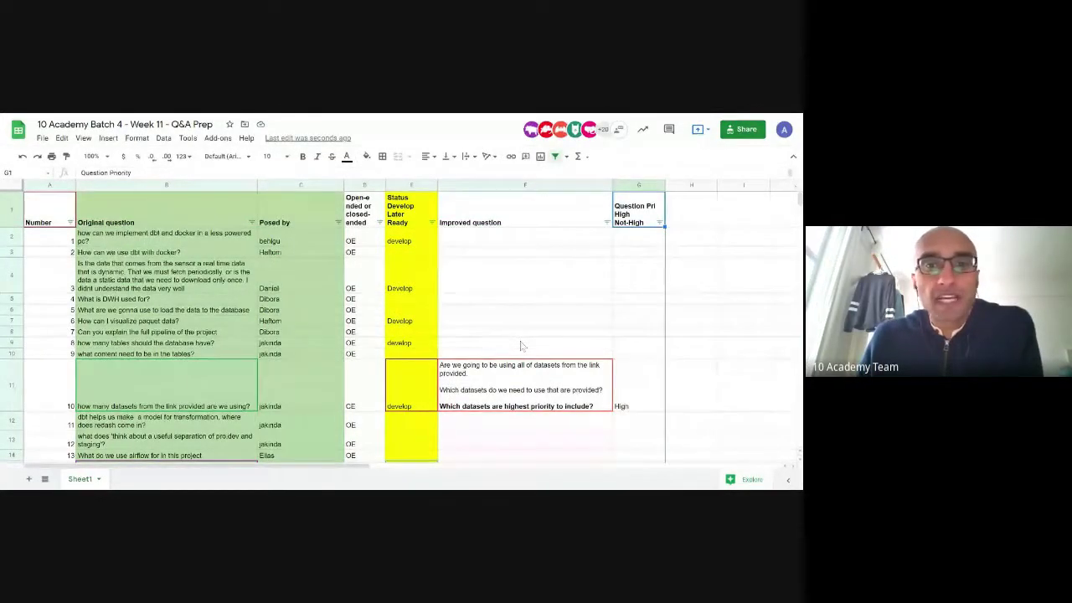
pyautogui.scroll(-3, 664, 292)
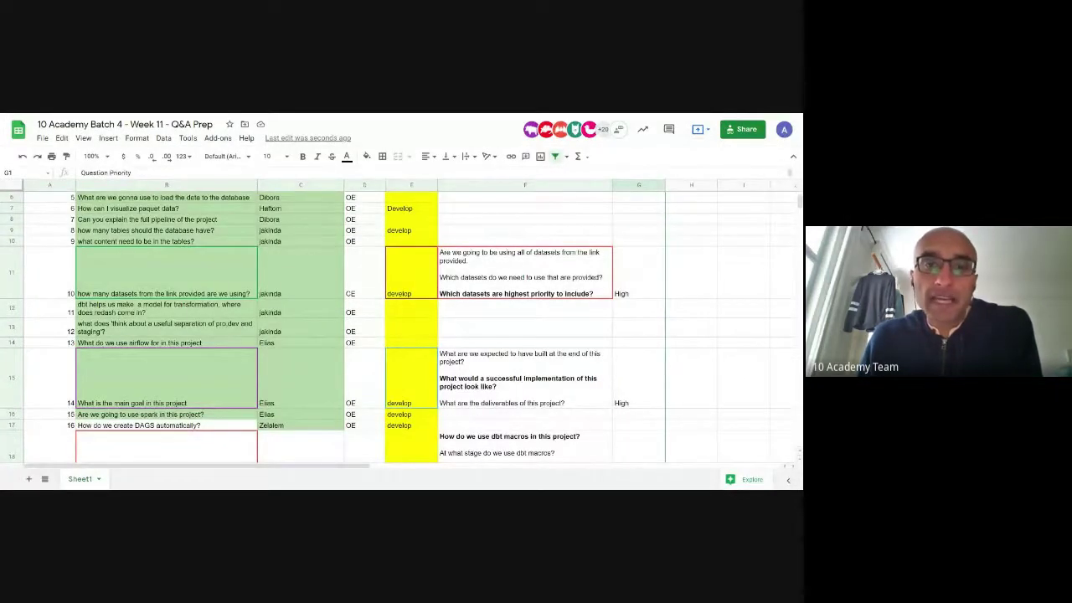
pyautogui.scroll(3, 664, 292)
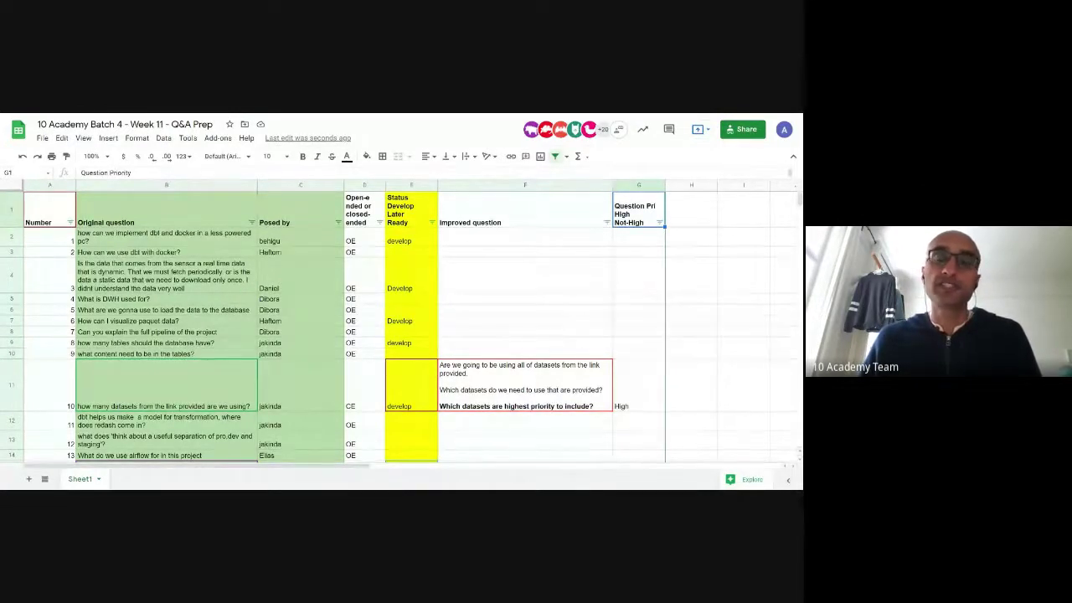
# Continue the series from 72 and 73 in the Number column down to 100 in row 101
pyautogui.scroll(-15, 402, 326)
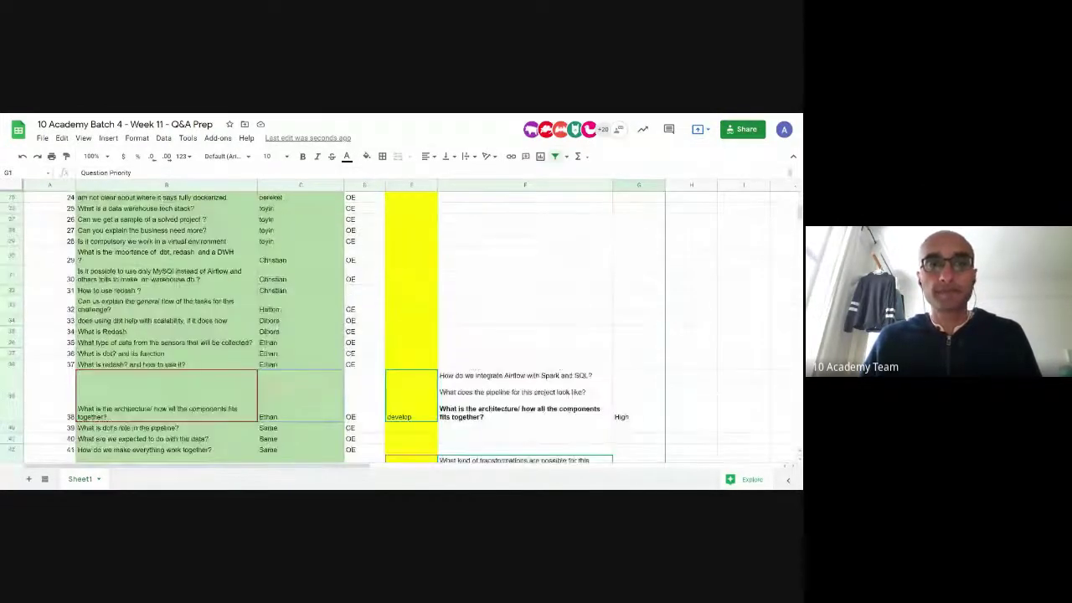
pyautogui.scroll(-10, 71, 245)
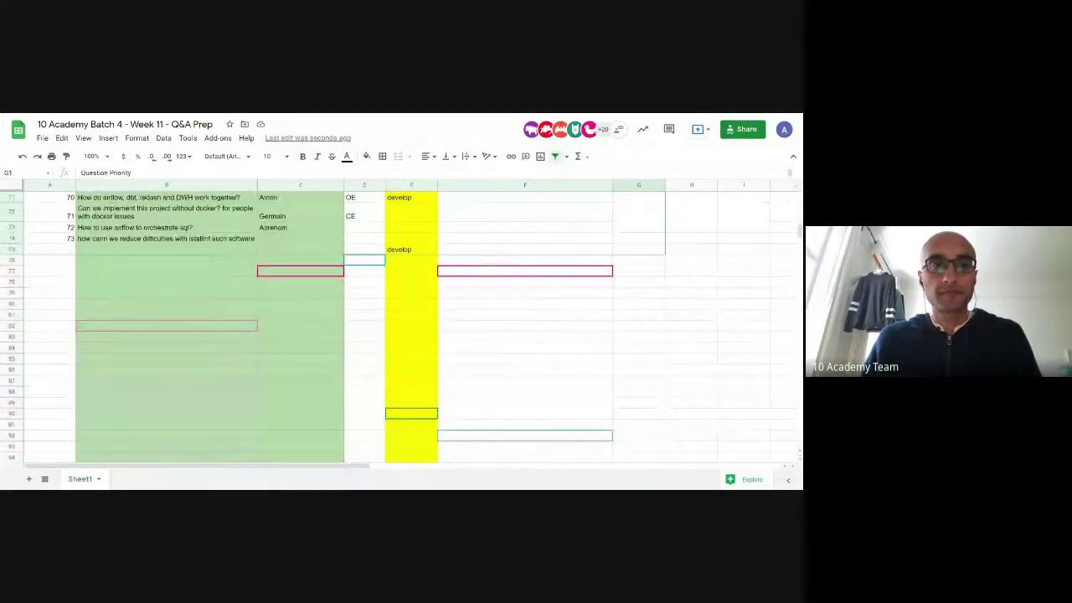
pyautogui.moveTo(71, 227); pyautogui.dragTo(74, 241)
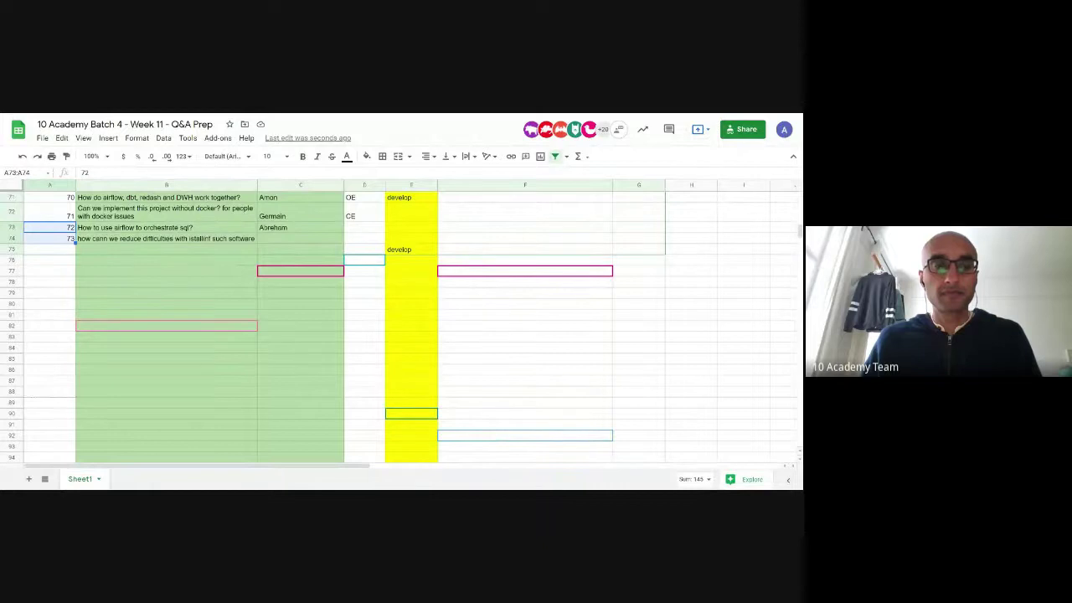
pyautogui.scroll(-4, 72, 428)
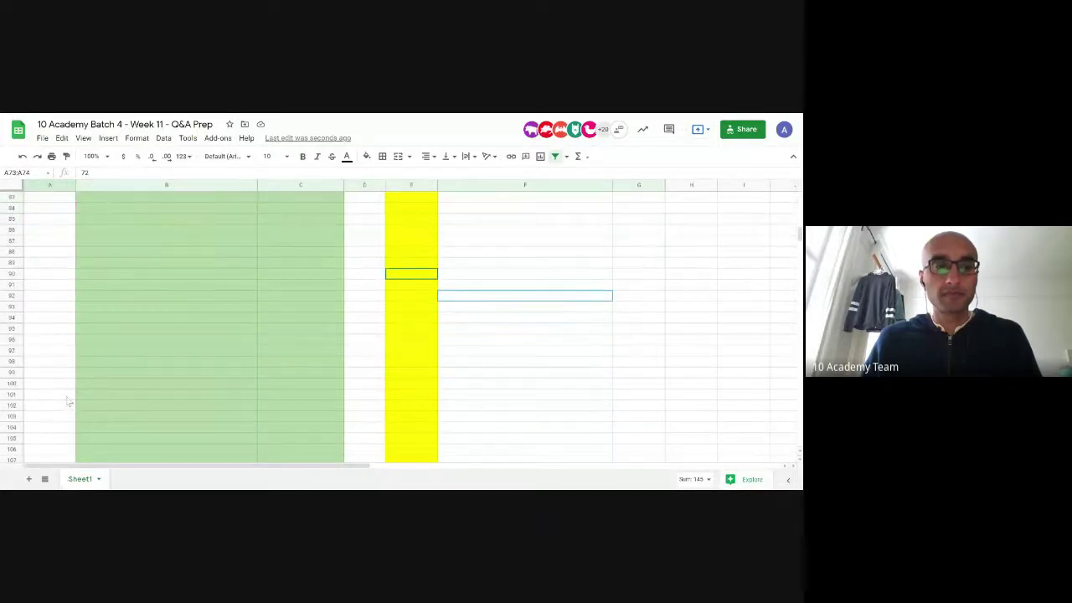
pyautogui.keyDown('shift'); pyautogui.click(67, 399); pyautogui.keyUp('shift')
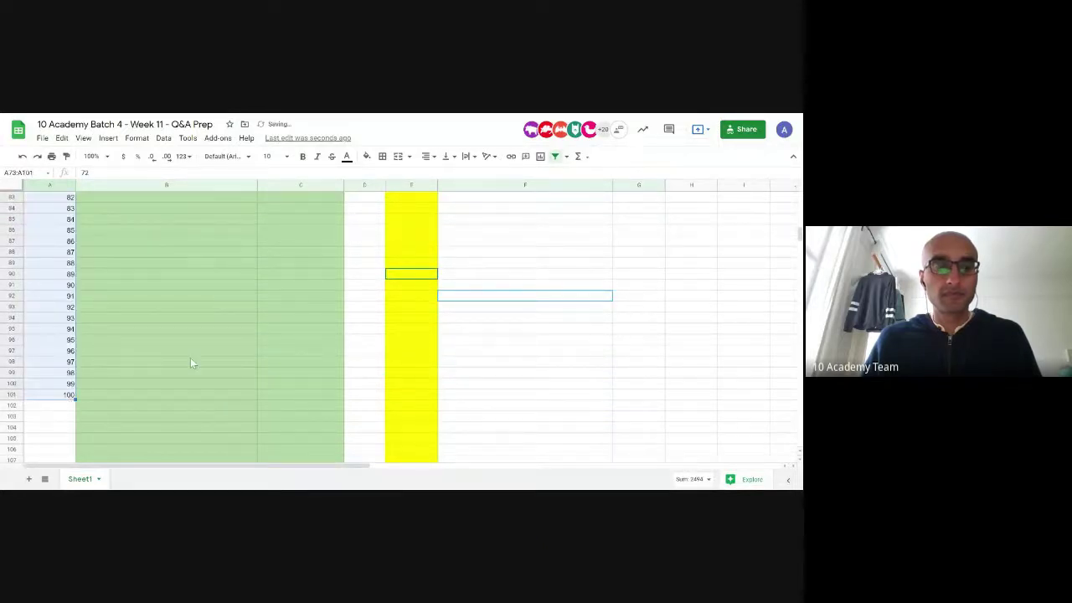
pyautogui.scroll(15, 191, 358)
pyautogui.scroll(3, 190, 358)
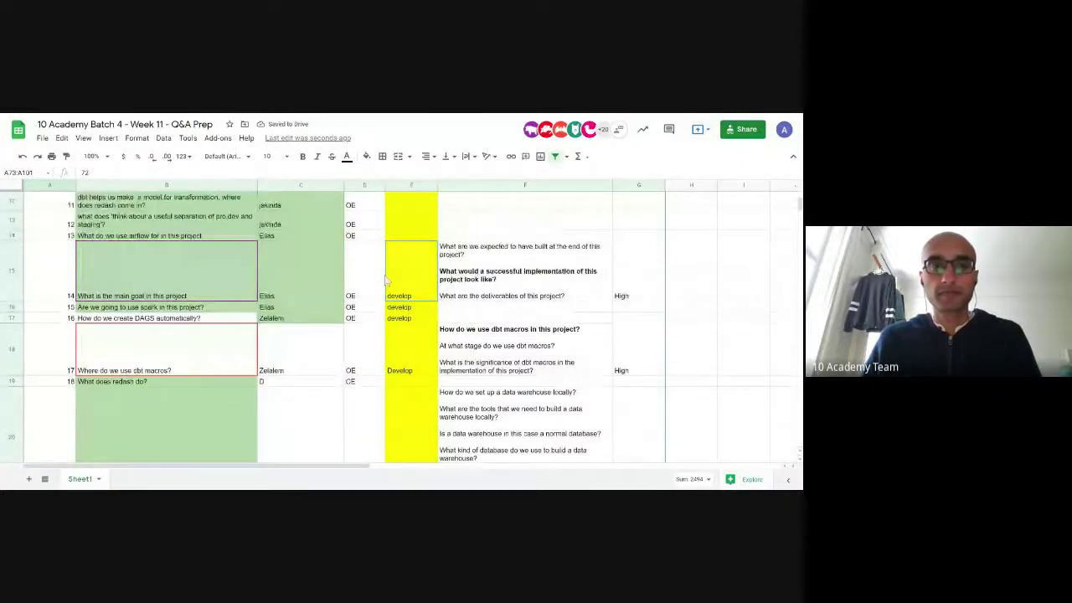